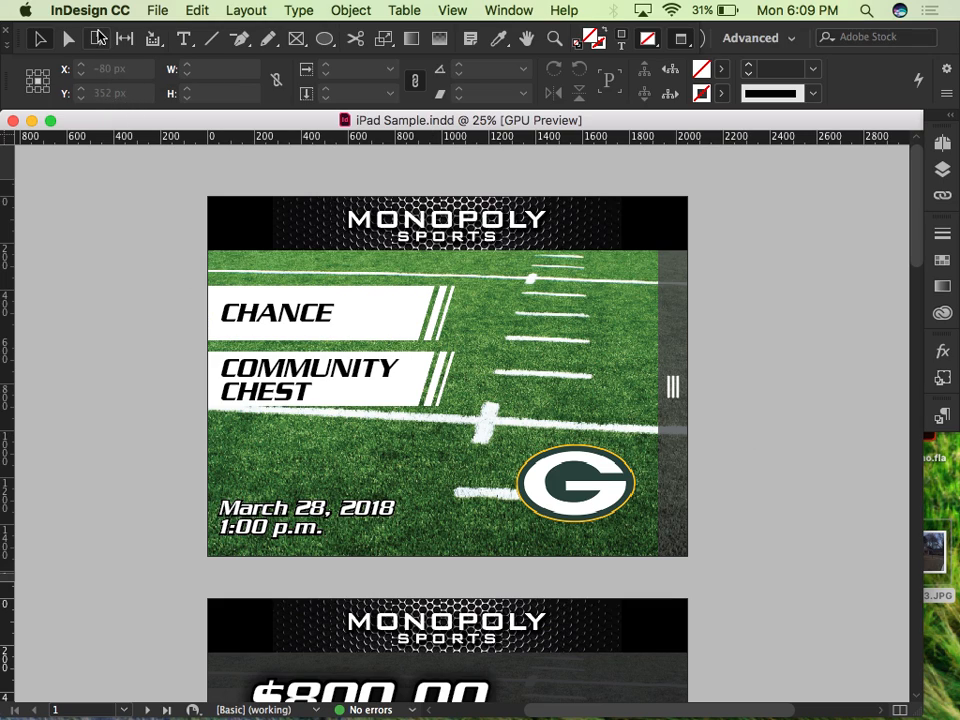
# - Activate the Page tool and select the first page, leaving the tools arranged in a single column
pyautogui.click(9, 46)
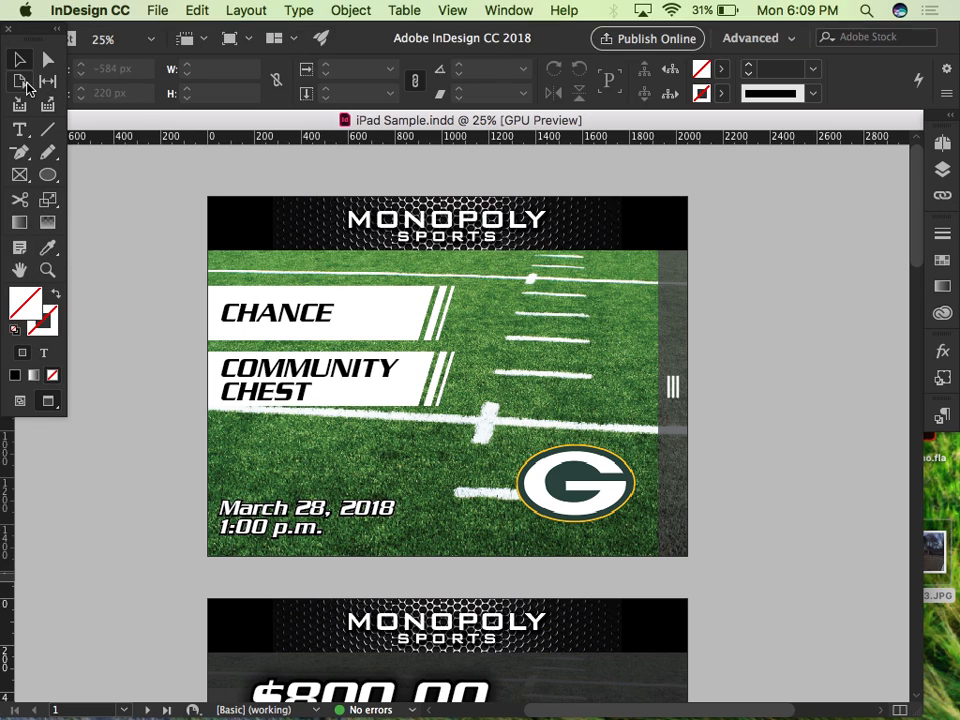
pyautogui.click(22, 88)
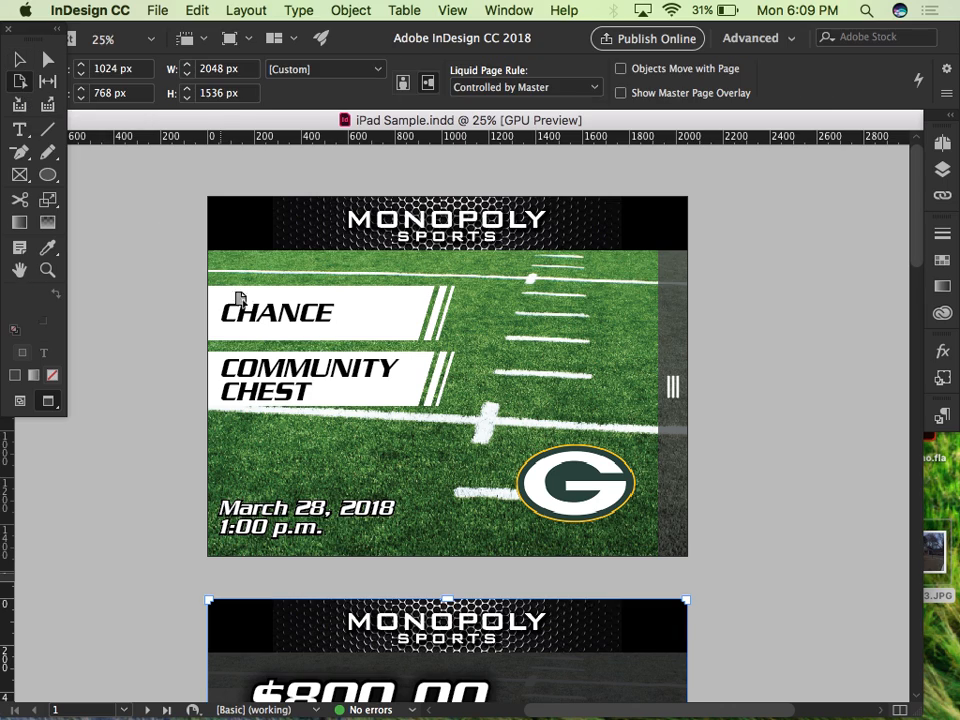
pyautogui.click(294, 274)
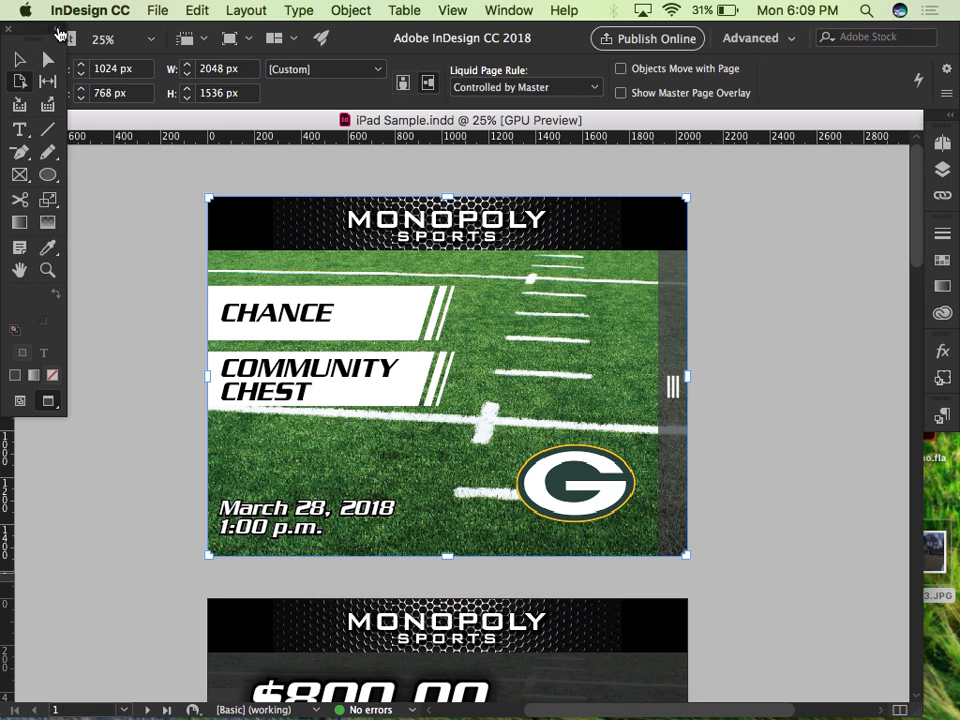
pyautogui.click(58, 34)
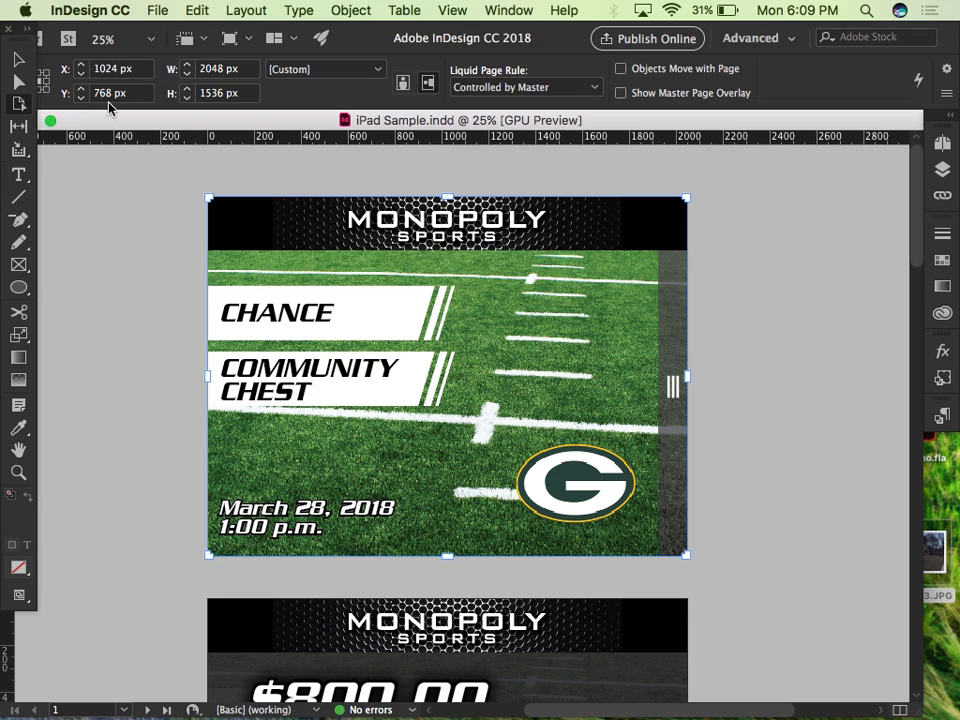
pyautogui.scroll(-4, 443, 512)
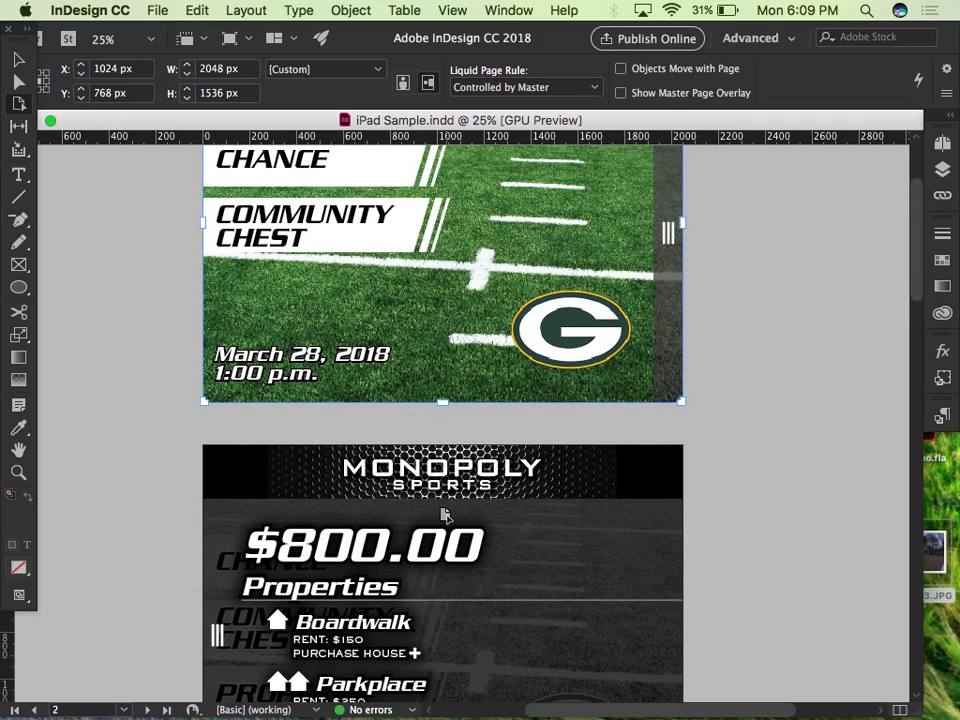
pyautogui.scroll(4, 445, 513)
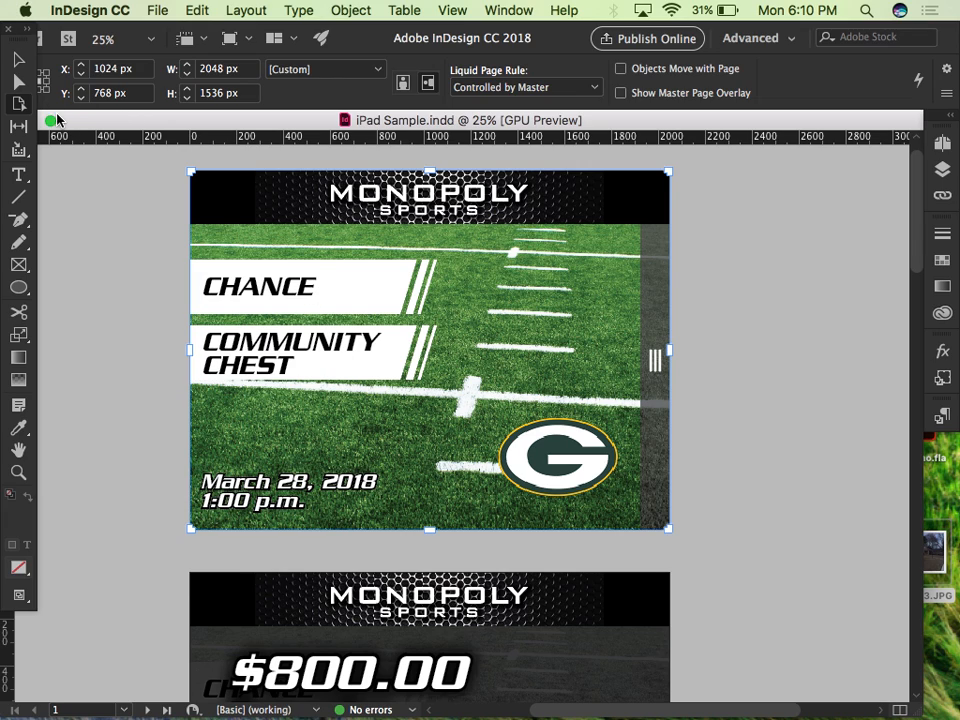
pyautogui.click(950, 686)
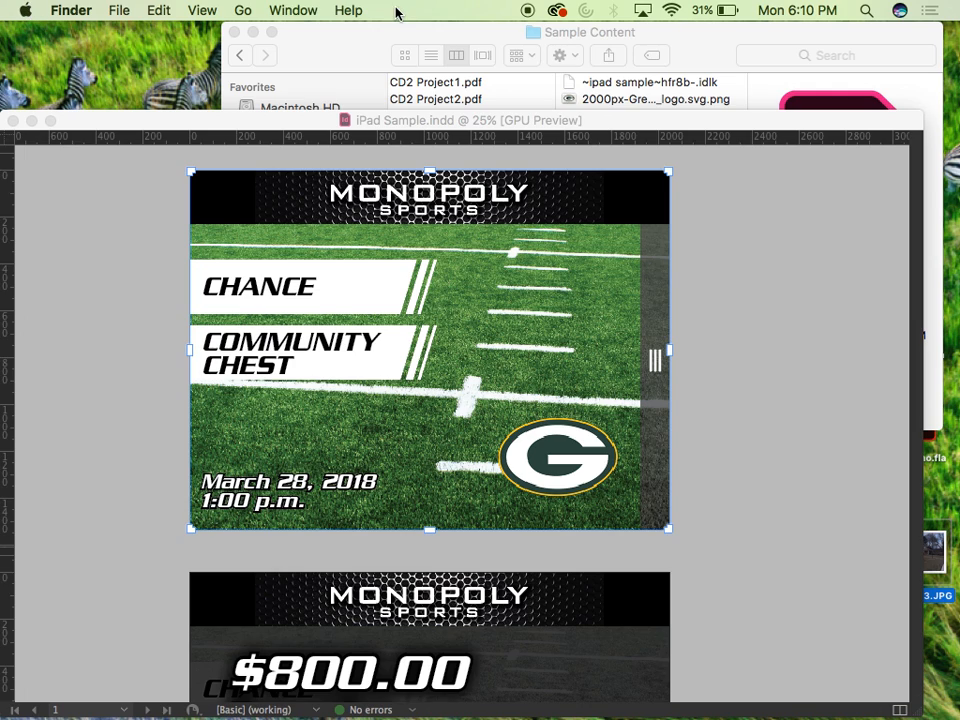
pyautogui.click(153, 131)
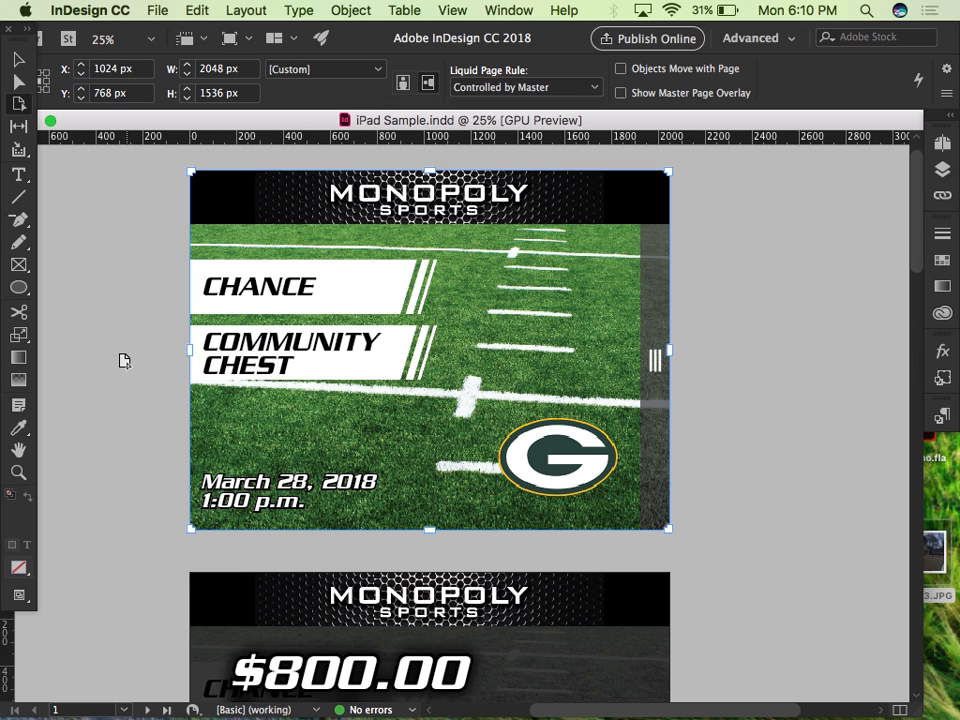
pyautogui.scroll(-2, 172, 386)
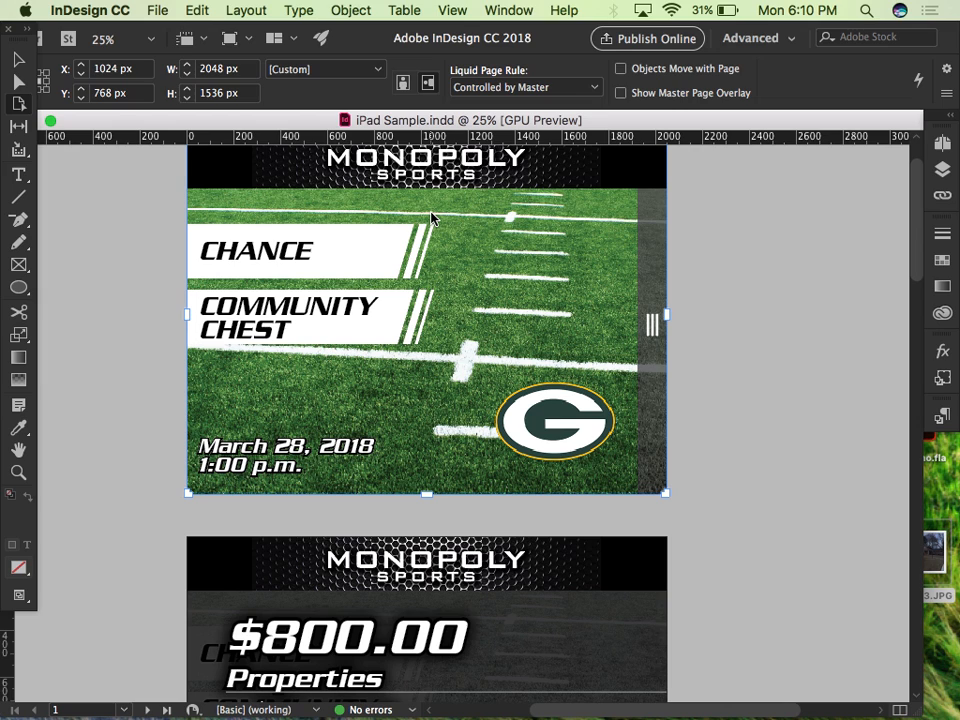
pyautogui.hscroll(2, 321, 343)
pyautogui.scroll(1, 321, 343)
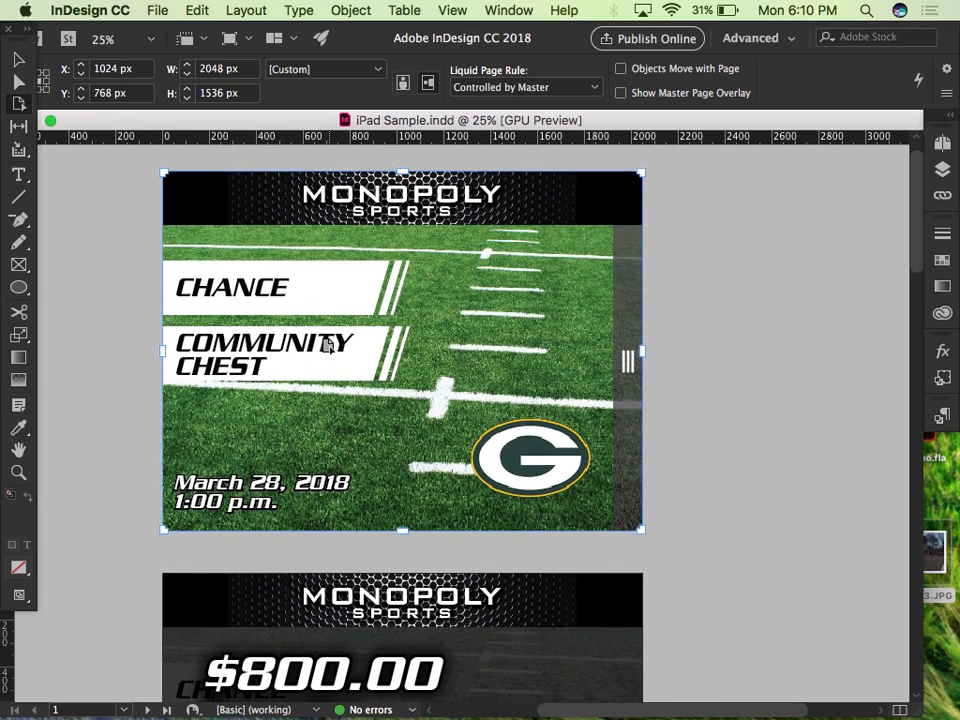
pyautogui.scroll(-1, 122, 347)
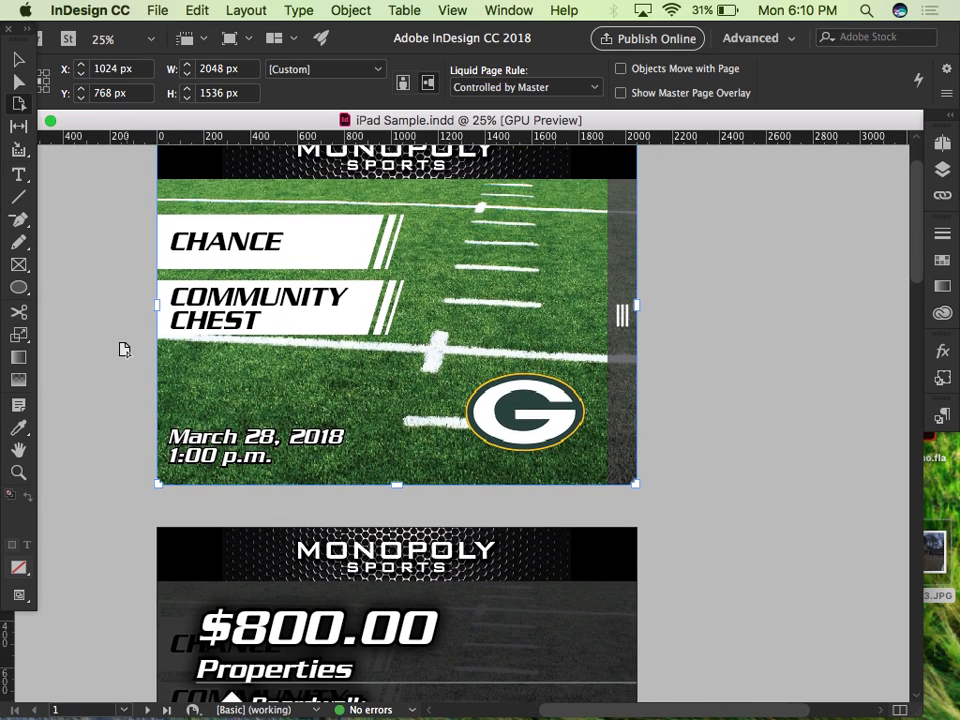
pyautogui.scroll(1, 122, 347)
pyautogui.hscroll(1, 124, 349)
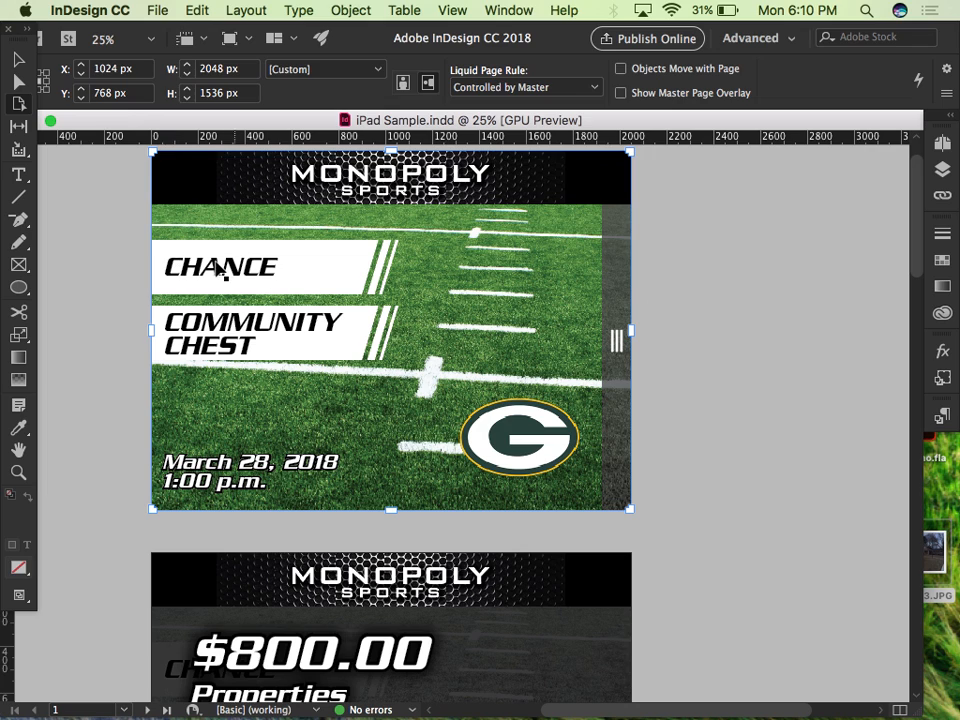
pyautogui.scroll(-2, 274, 396)
pyautogui.scroll(3, 274, 396)
pyautogui.hscroll(1, 274, 396)
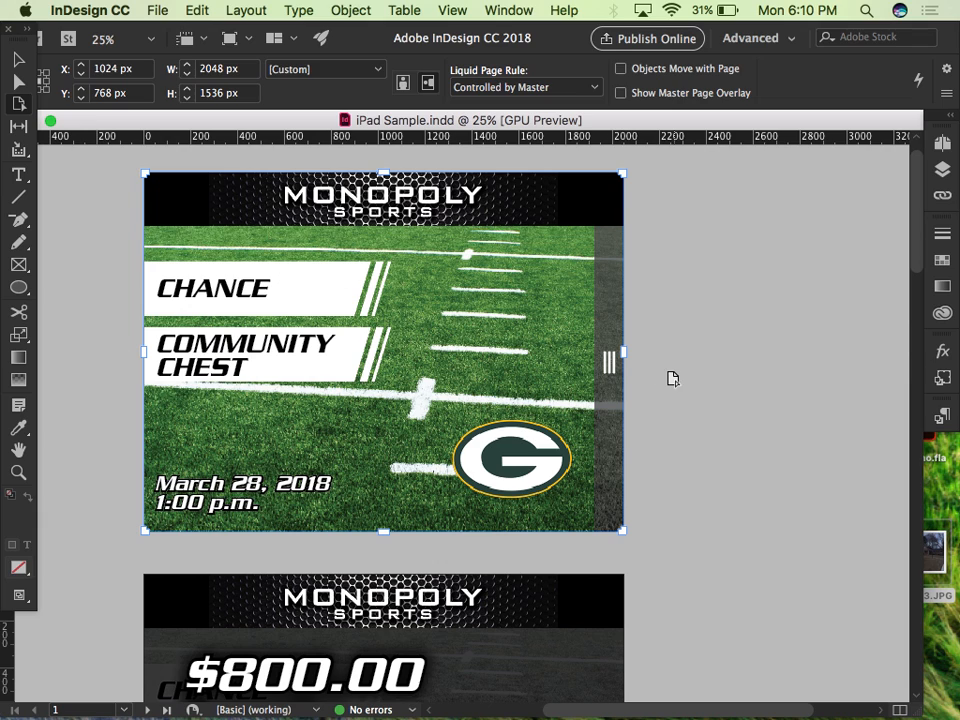
# - Look through the three iPad layouts: the home page, the Properties page and the Chance video page
pyautogui.scroll(-5, 217, 360)
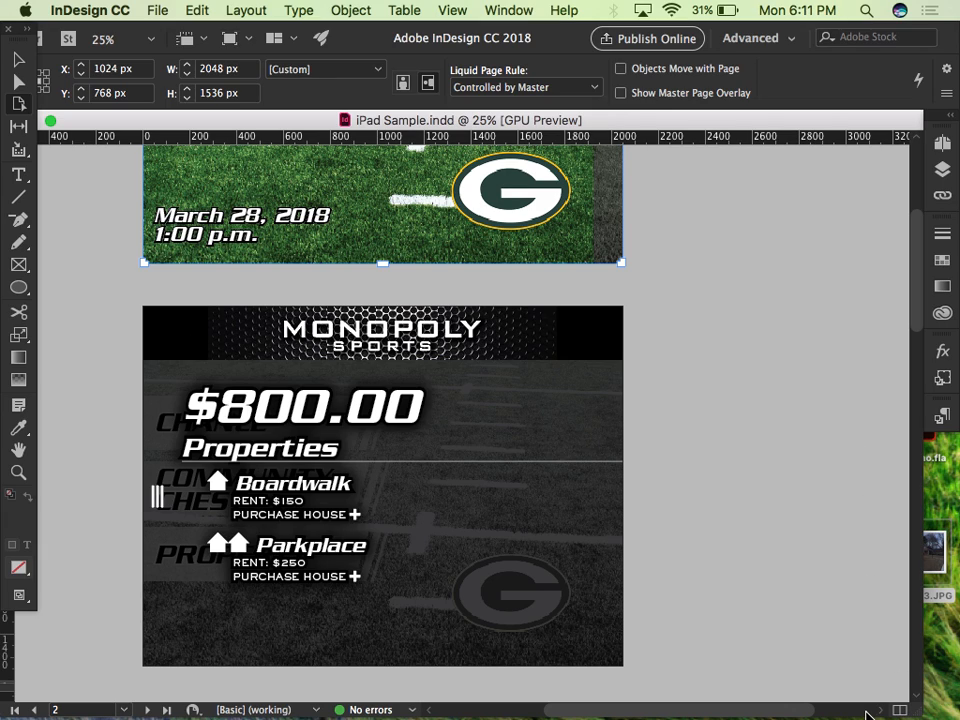
pyautogui.moveTo(922, 718)
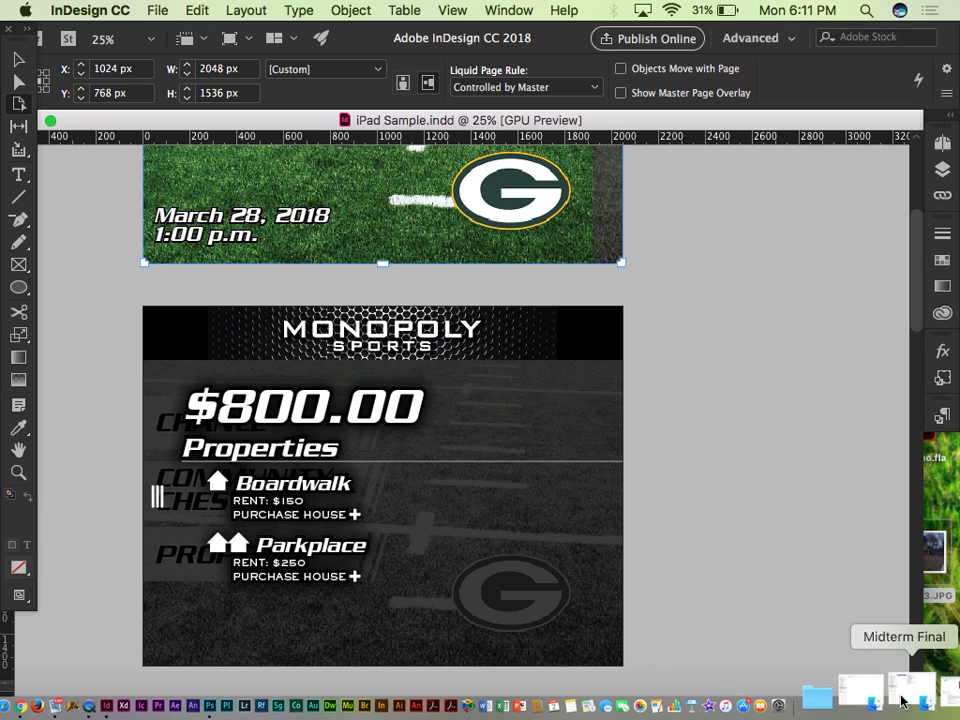
pyautogui.scroll(-1, 466, 545)
pyautogui.scroll(-5, 466, 545)
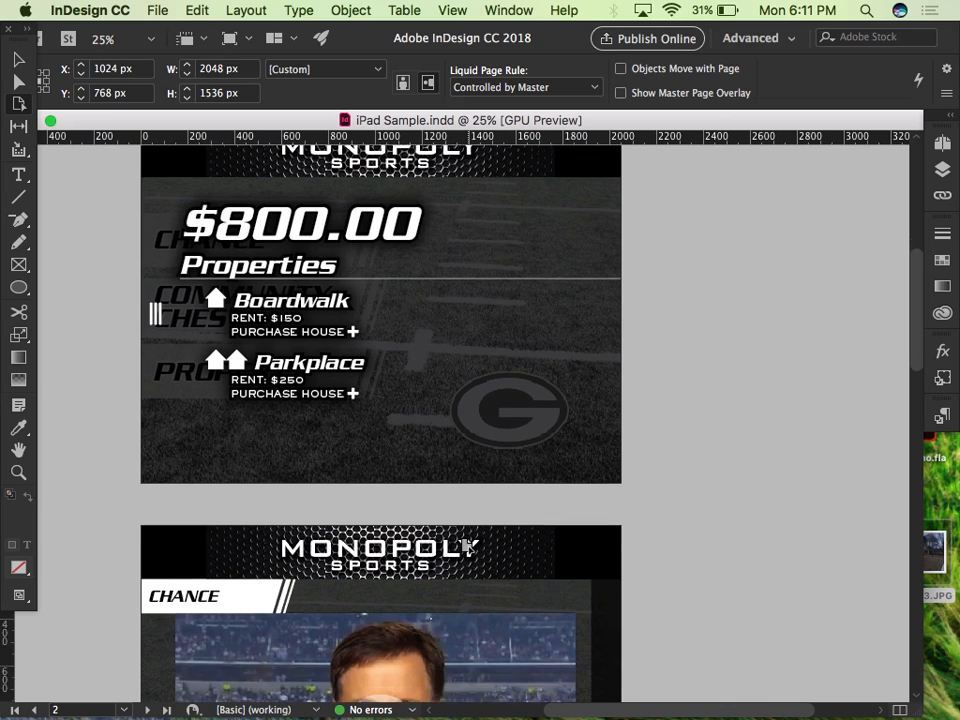
pyautogui.scroll(7, 466, 545)
pyautogui.scroll(3, 466, 545)
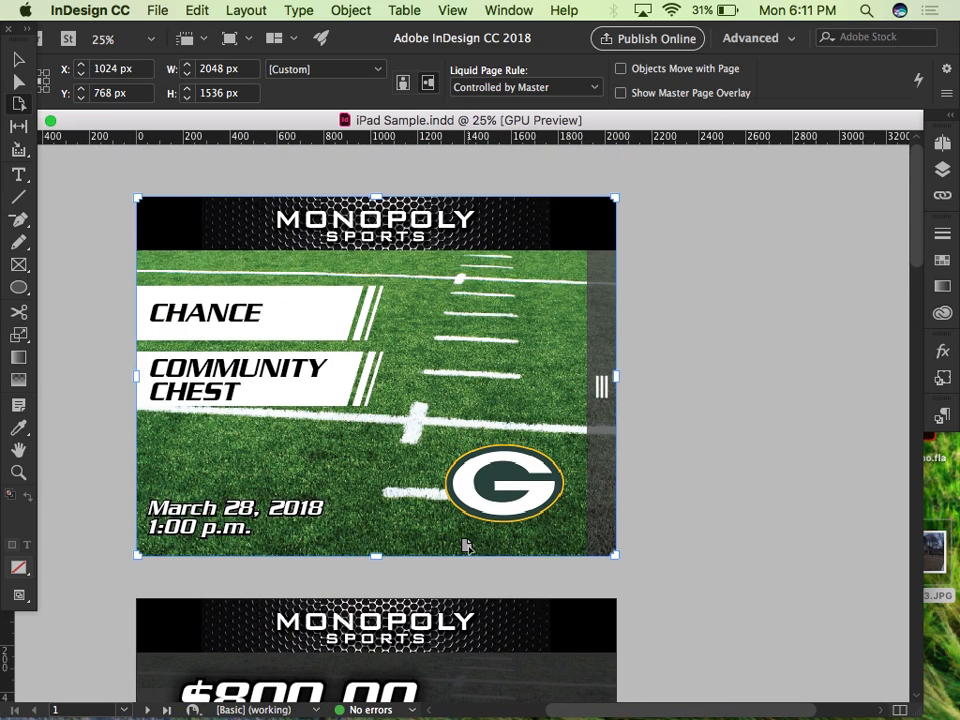
pyautogui.scroll(-12, 538, 566)
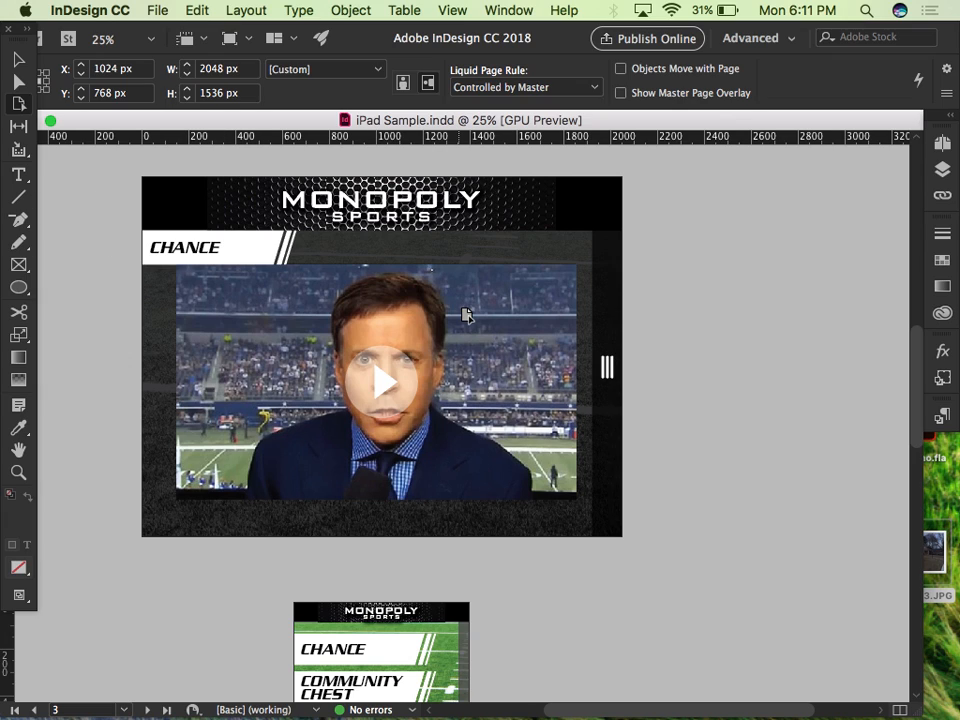
pyautogui.scroll(-2, 460, 440)
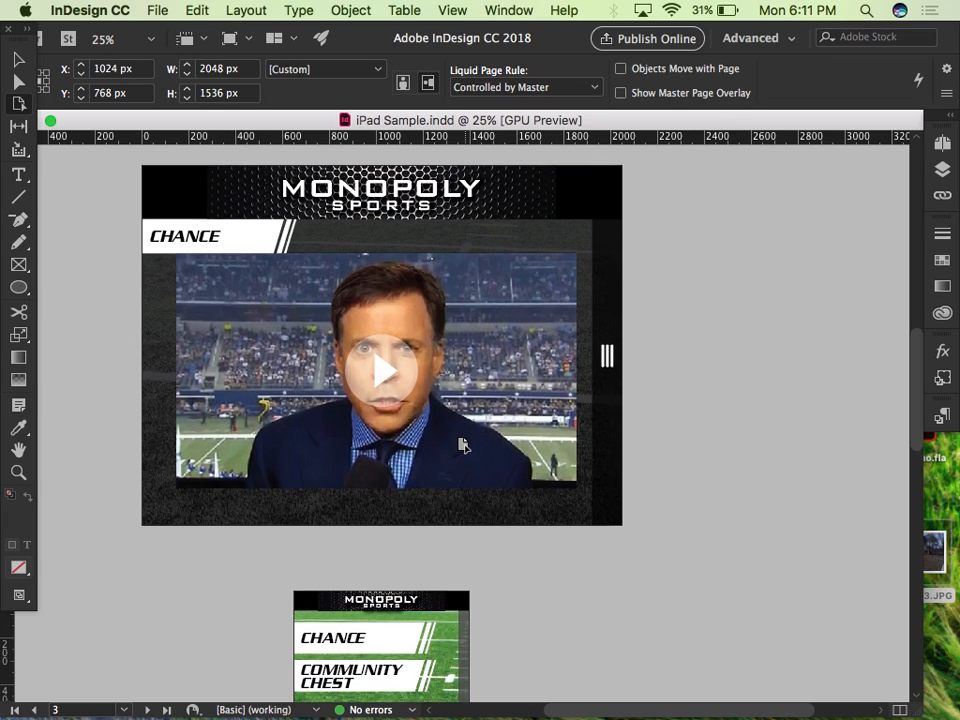
pyautogui.scroll(-5, 460, 445)
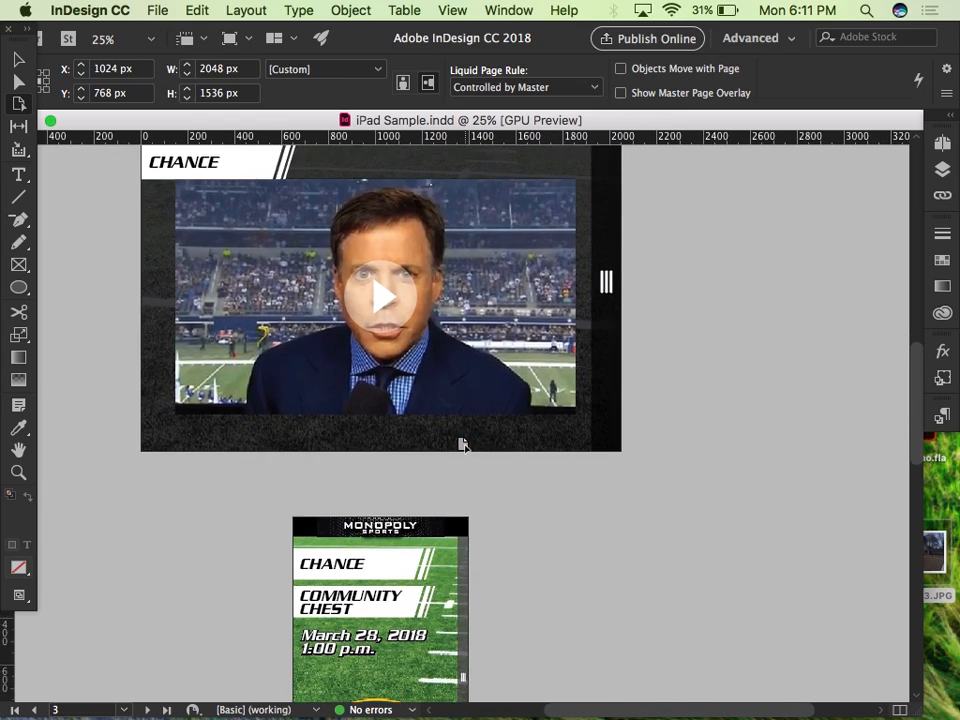
pyautogui.scroll(8, 460, 445)
pyautogui.scroll(-10, 460, 445)
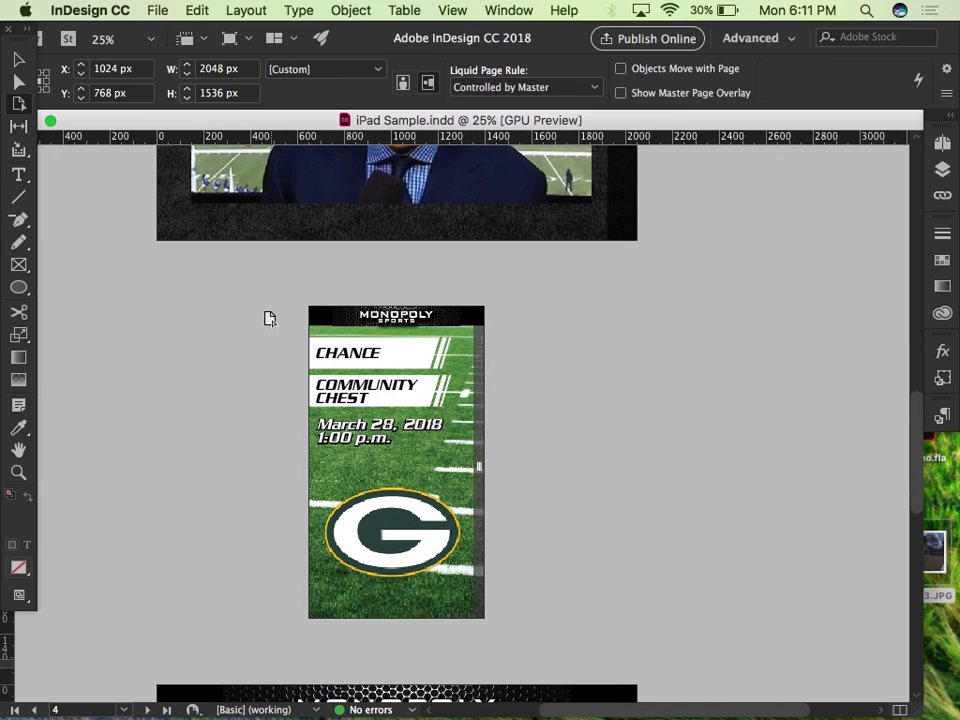
# - Check the phone-size home page's dimensions and look through the Properties page and the phone-size Chance page after it
pyautogui.click(405, 394)
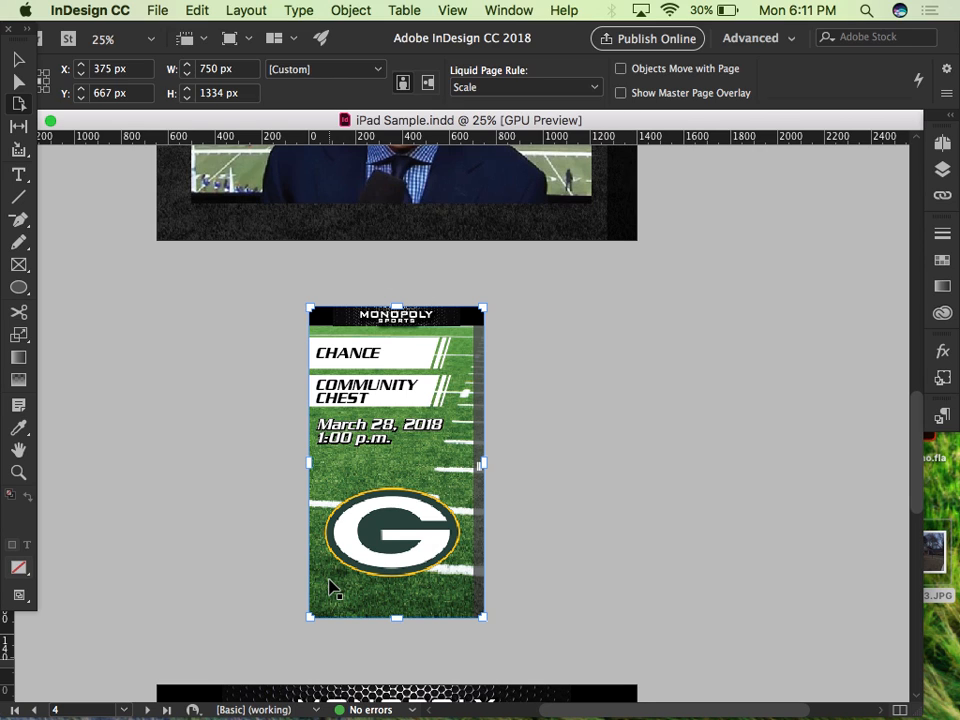
pyautogui.scroll(-2, 332, 585)
pyautogui.scroll(-10, 347, 385)
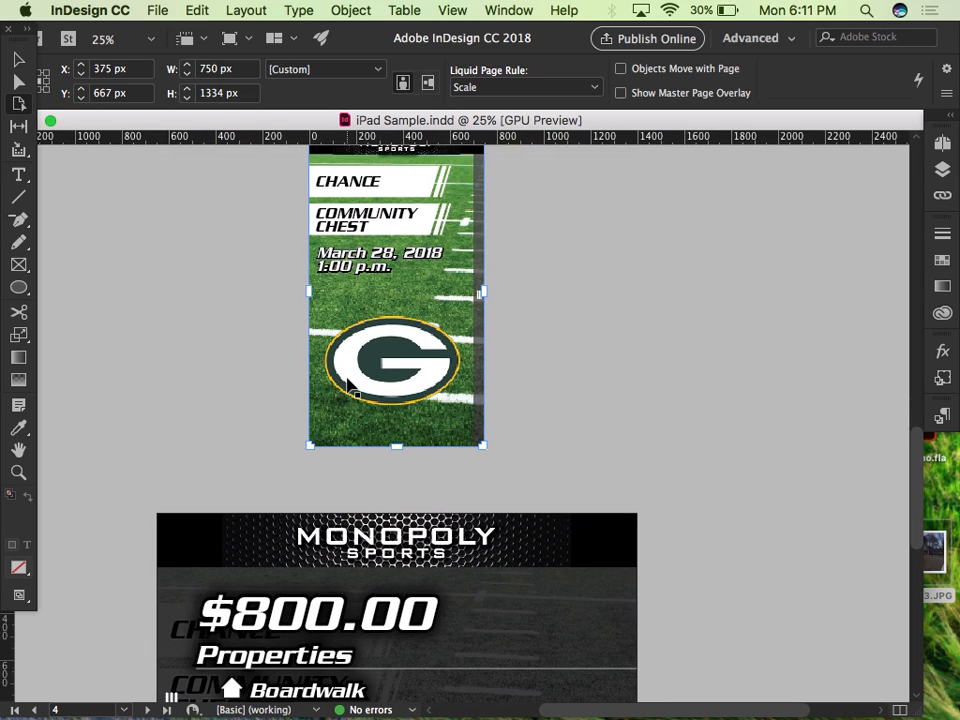
pyautogui.scroll(-5, 347, 385)
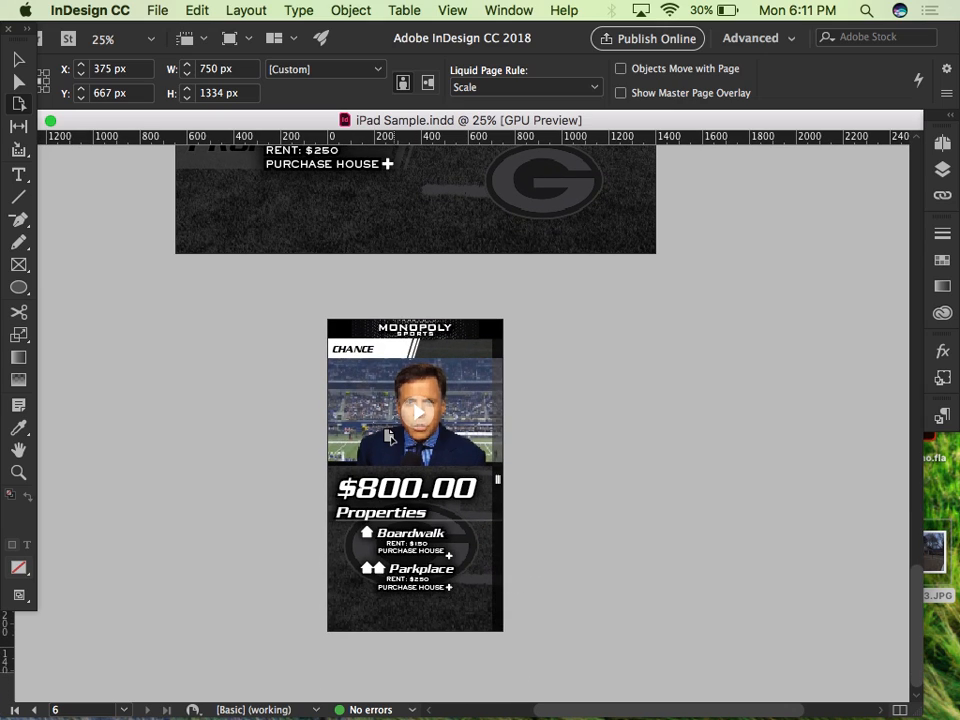
pyautogui.scroll(6, 390, 437)
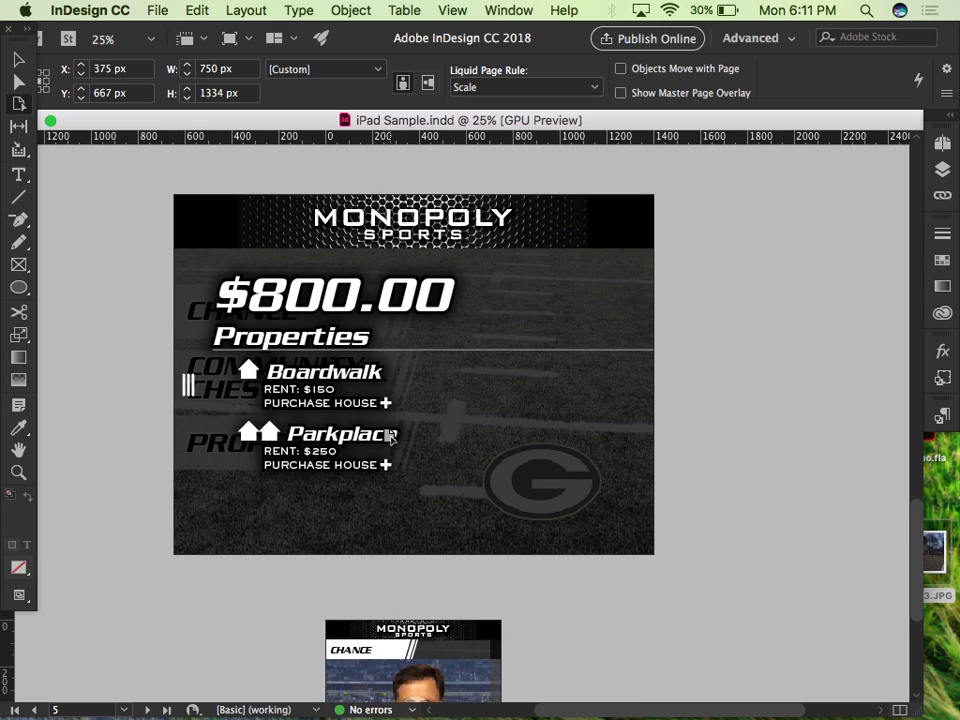
pyautogui.scroll(2, 390, 435)
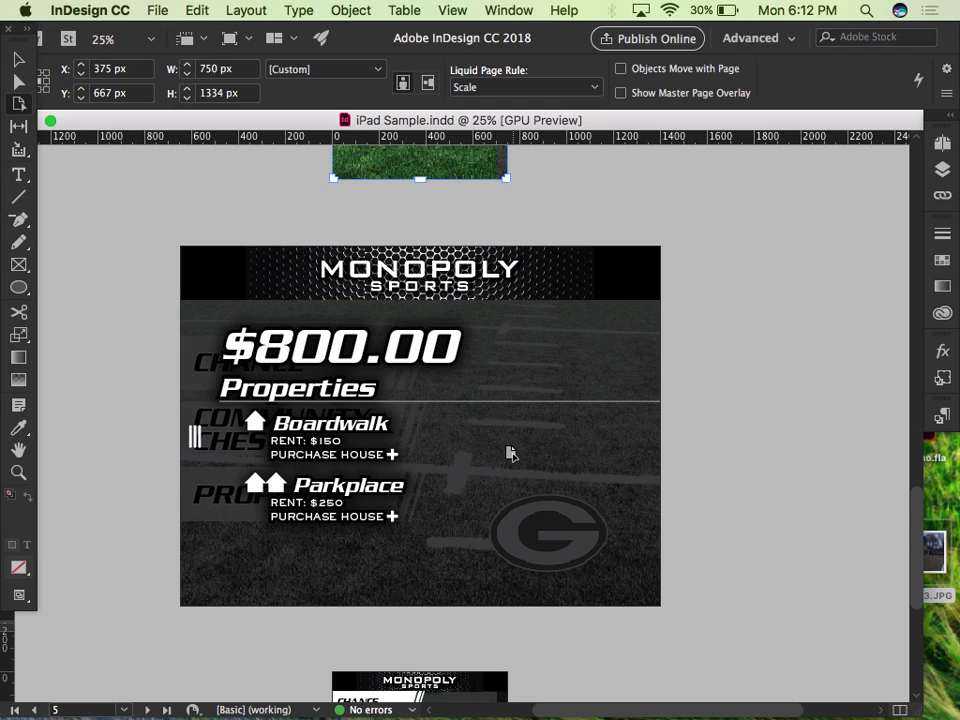
# - Compare the page dimensions of the iPad Properties page and the phone-size home page using the Page tool
pyautogui.click(372, 383)
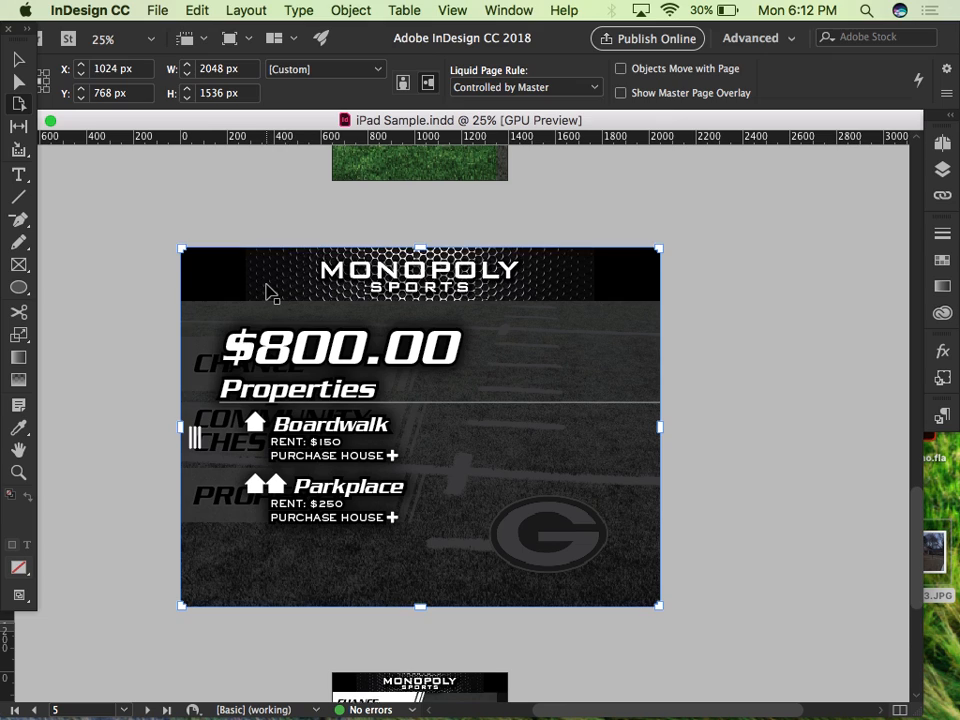
pyautogui.scroll(2, 268, 292)
pyautogui.scroll(5, 268, 292)
pyautogui.scroll(-3, 268, 292)
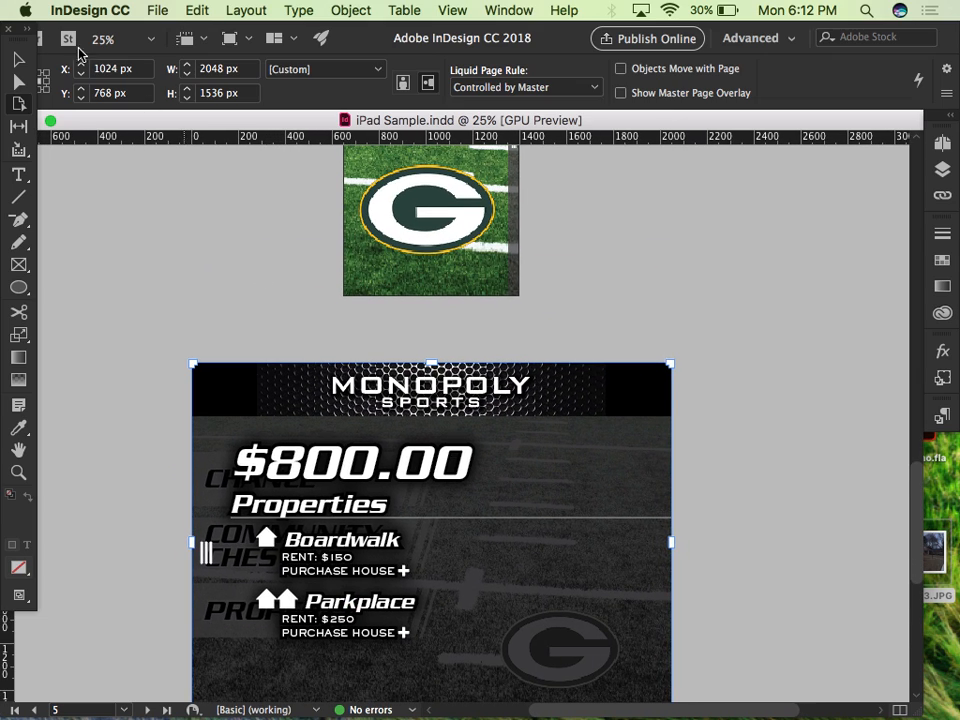
pyautogui.click(20, 105)
pyautogui.scroll(5, 421, 251)
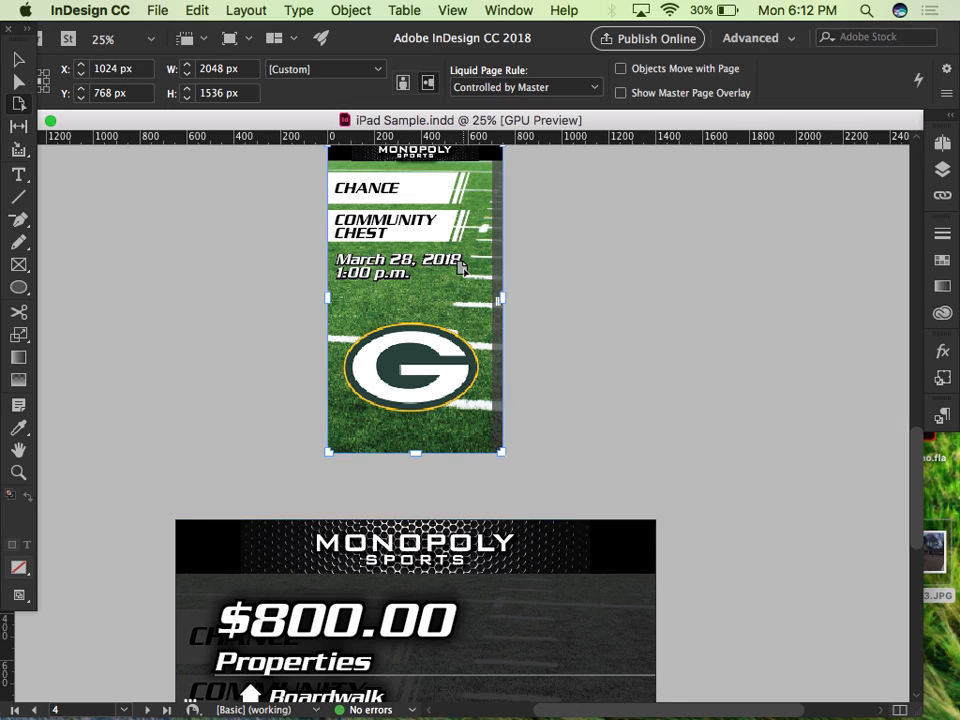
pyautogui.scroll(2, 423, 190)
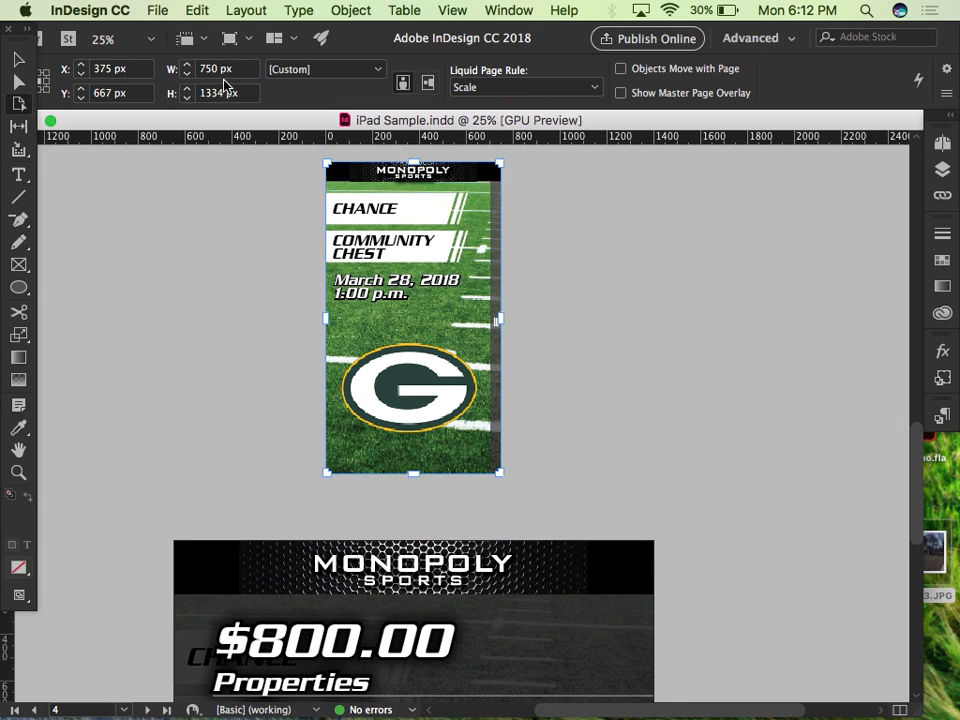
pyautogui.scroll(-4, 229, 321)
# - Set the Liquid Page Rule of the Properties page on page 5 to Scale
pyautogui.click(231, 318)
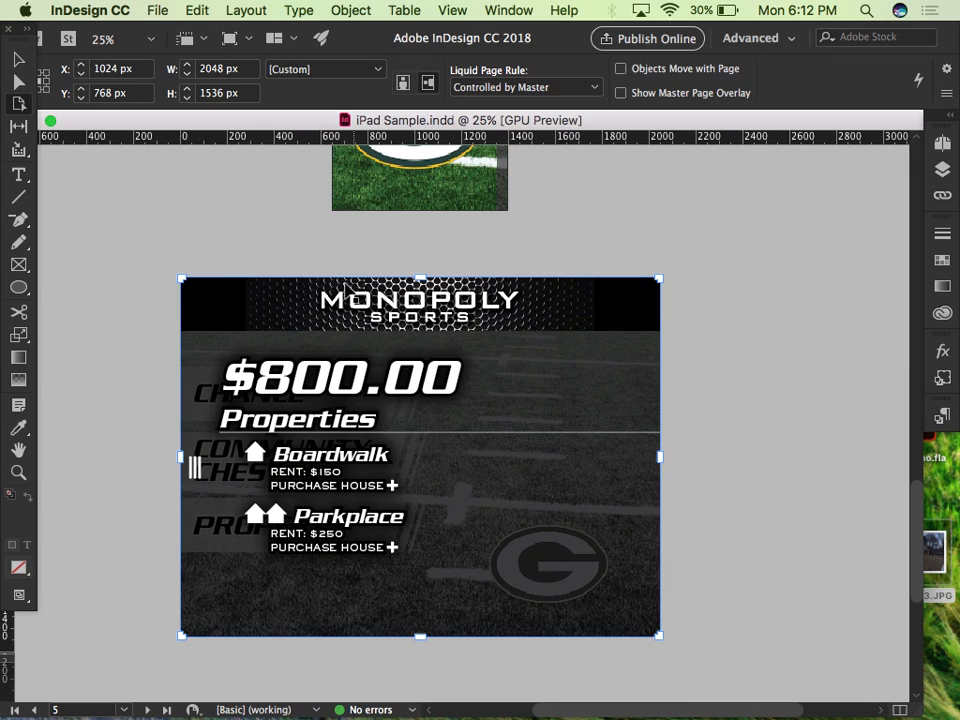
pyautogui.moveTo(224, 70); pyautogui.dragTo(185, 74)
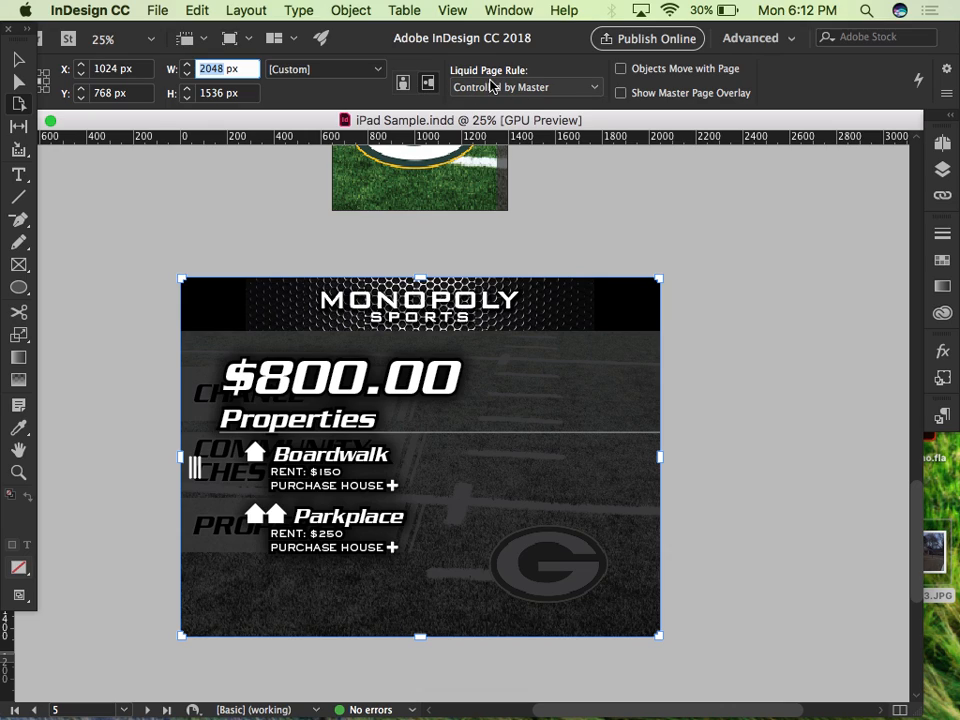
pyautogui.click(554, 91)
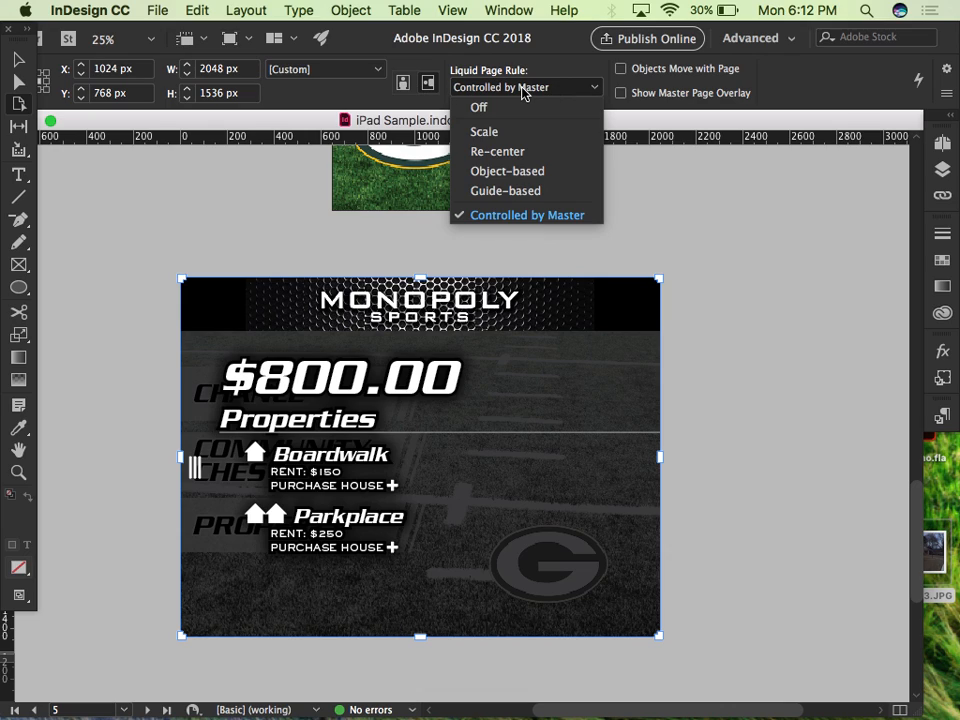
pyautogui.click(497, 133)
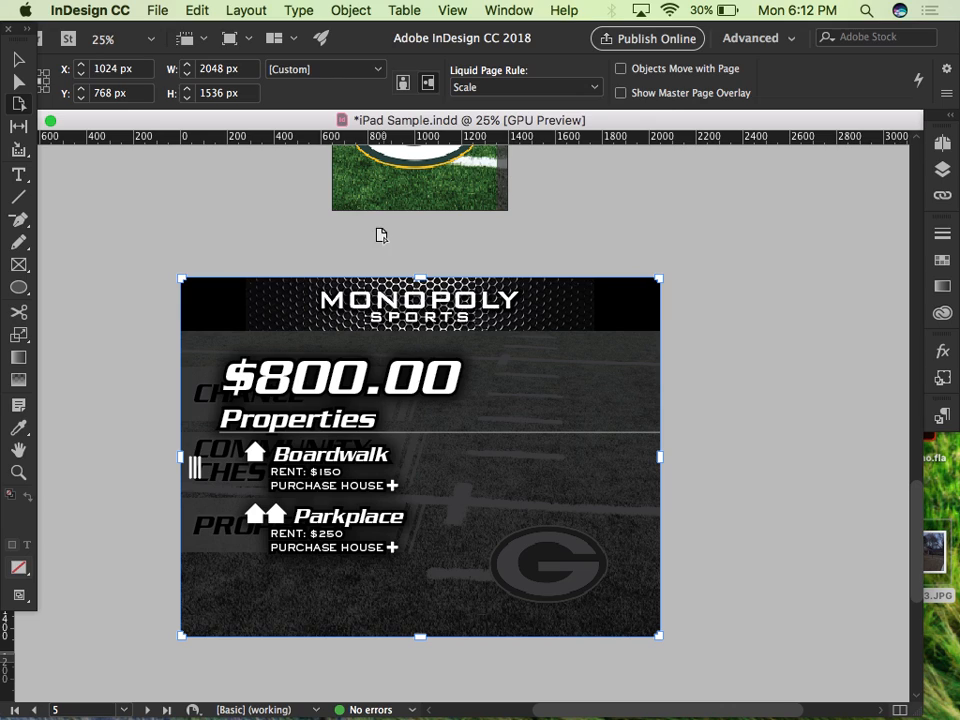
pyautogui.scroll(1, 381, 234)
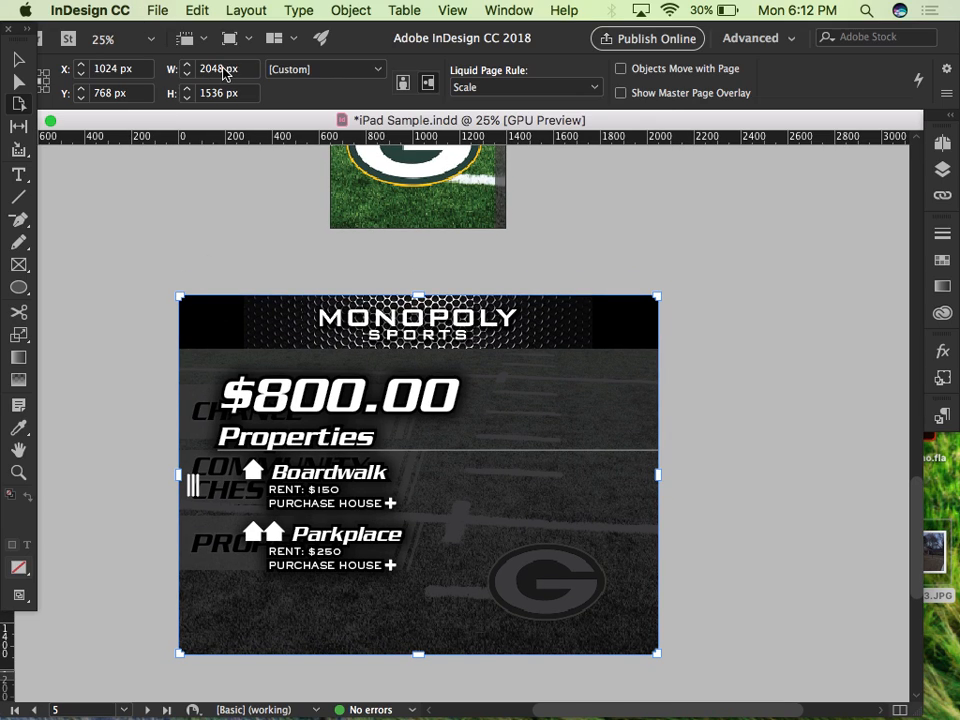
# - Resize the Properties page on page 5 to 750 px wide and 1334 px high
pyautogui.moveTo(224, 70); pyautogui.dragTo(213, 69)
pyautogui.click(394, 187)
pyautogui.click(352, 412)
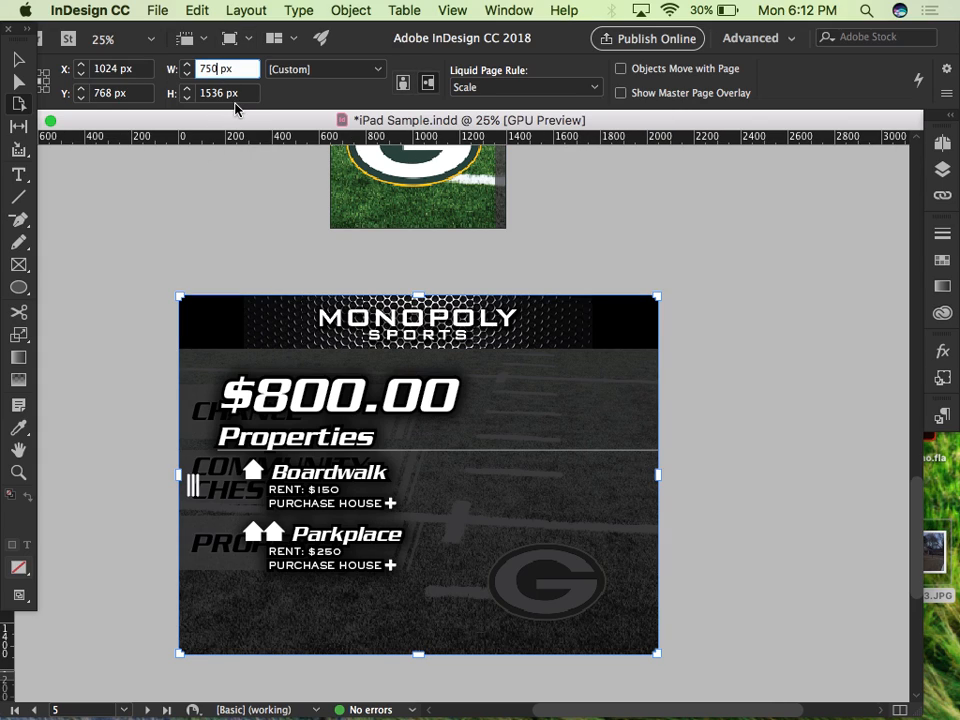
pyautogui.press('Tab')
pyautogui.write('1')
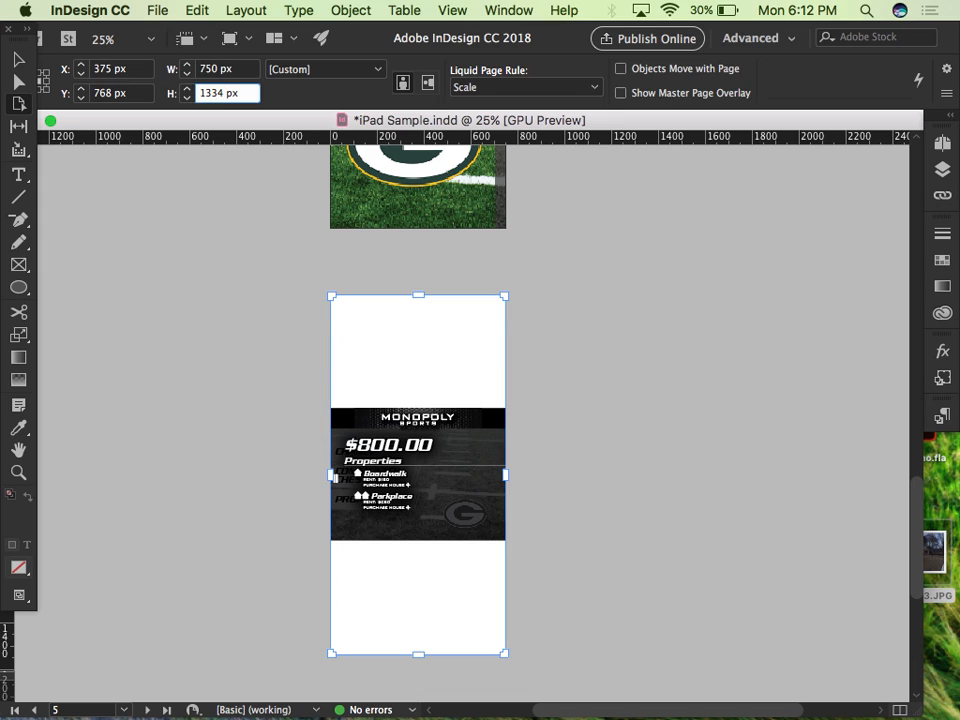
pyautogui.write('334 px')
pyautogui.press('Return')
# - Move the Monopoly Sports banner up to the top edge of the resized Properties page
pyautogui.click(18, 58)
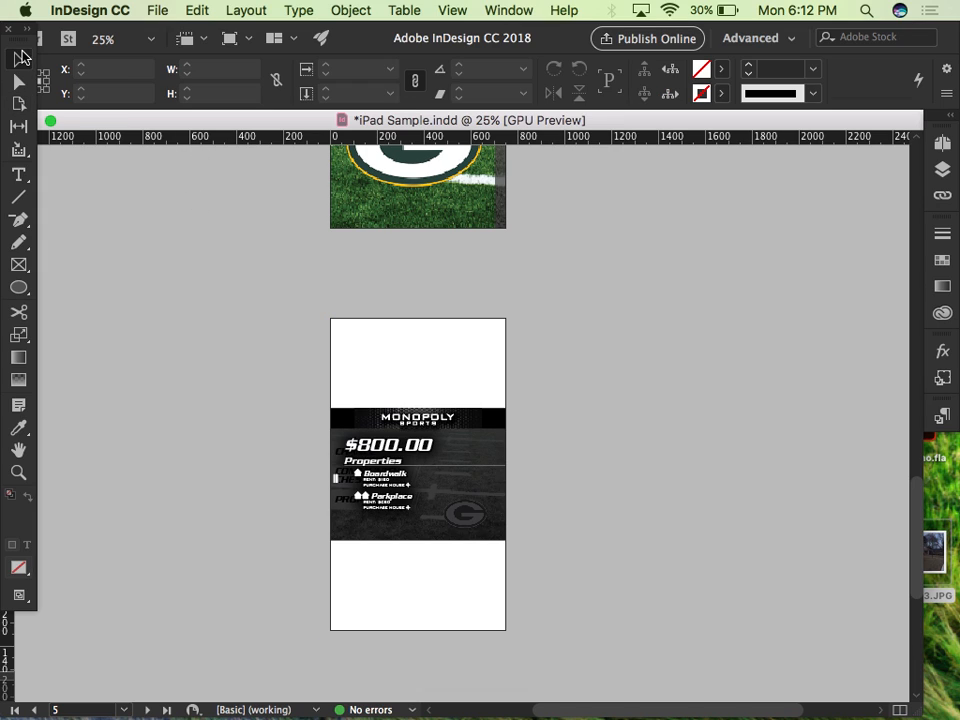
pyautogui.scroll(5, 275, 338)
pyautogui.scroll(-5, 275, 338)
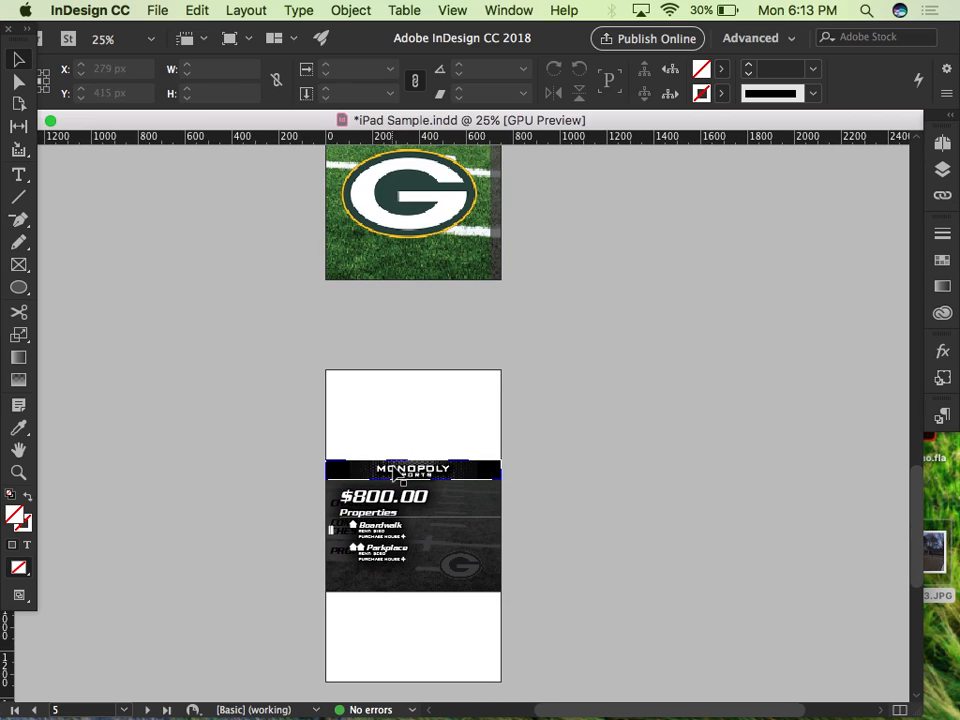
pyautogui.click(395, 470)
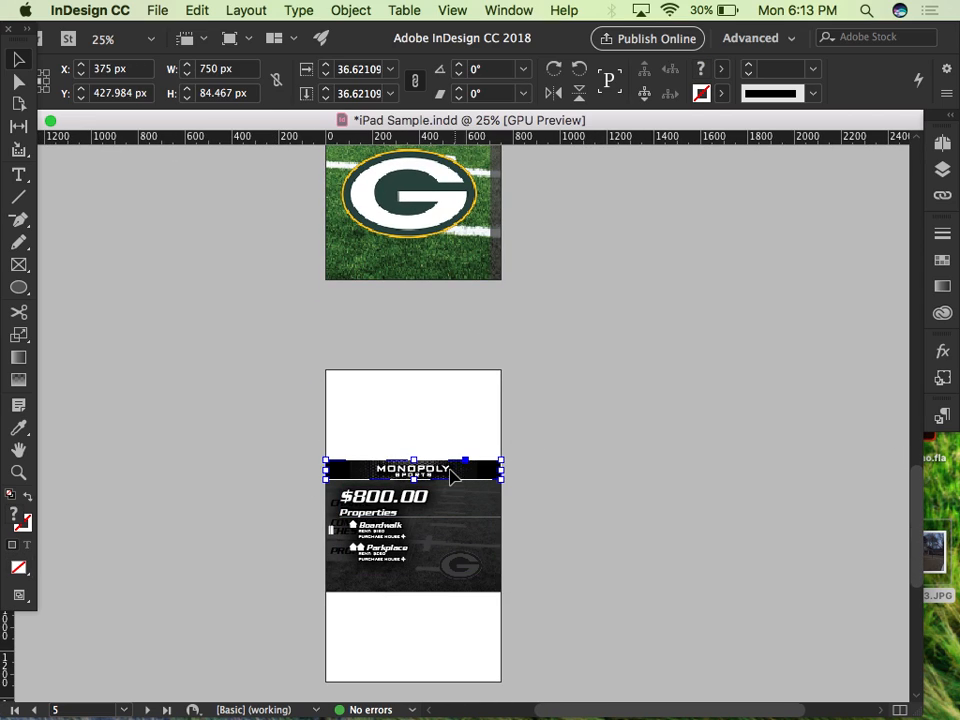
pyautogui.moveTo(450, 477); pyautogui.dragTo(462, 390)
pyautogui.click(654, 303)
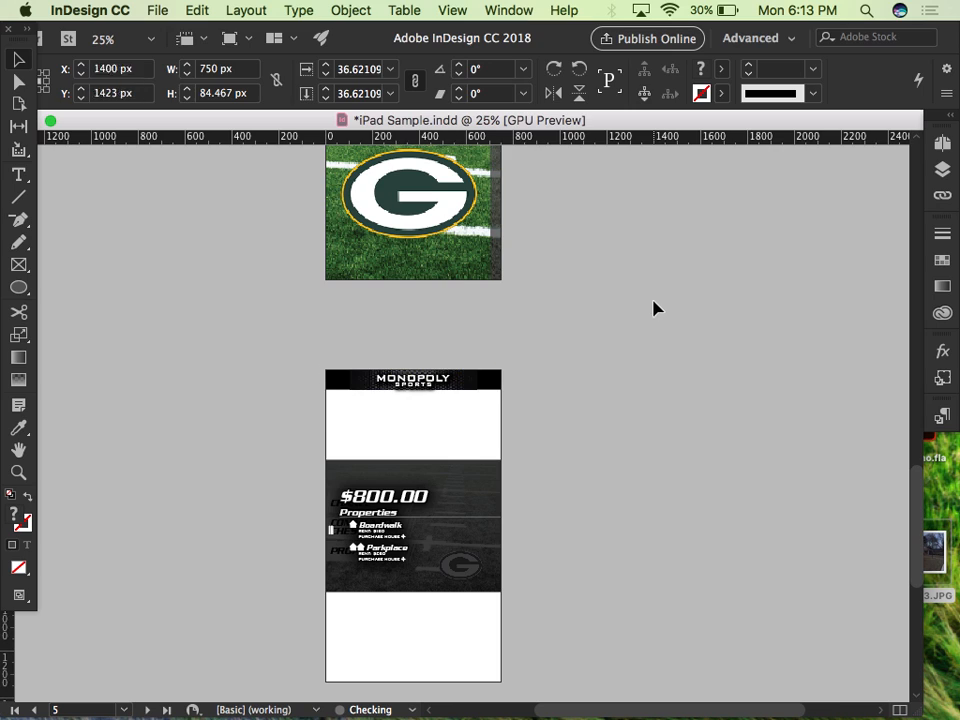
# - Cut the dark overlay that covers the football field from the Properties page
pyautogui.scroll(5, 611, 388)
pyautogui.scroll(-10, 580, 489)
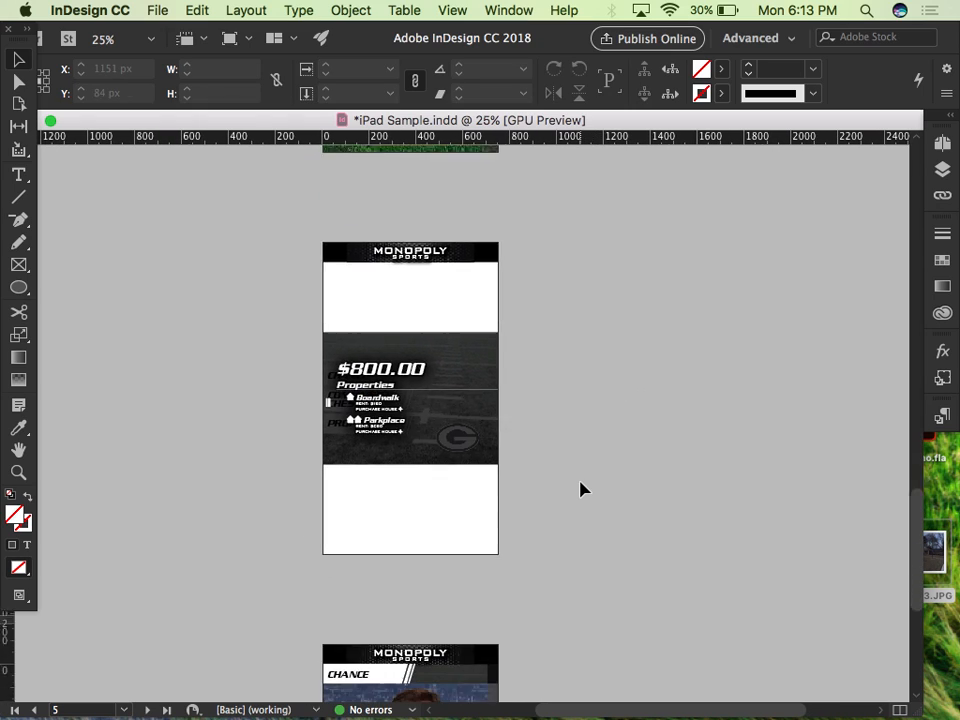
pyautogui.scroll(3, 580, 489)
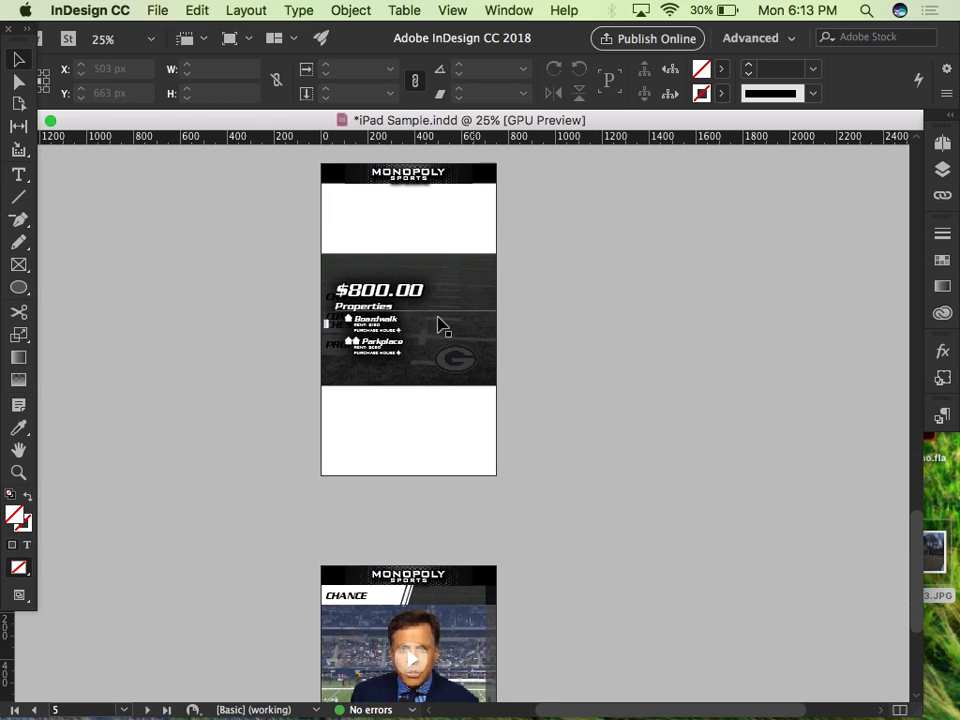
pyautogui.click(464, 361)
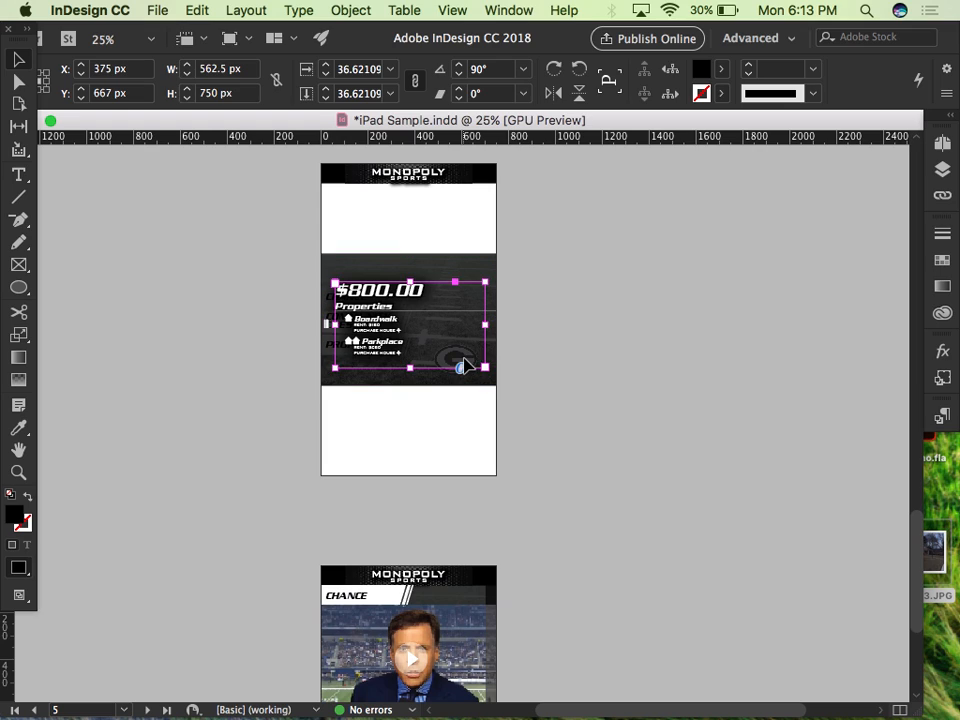
pyautogui.click(596, 264)
pyautogui.click(473, 271)
pyautogui.press('Delete')
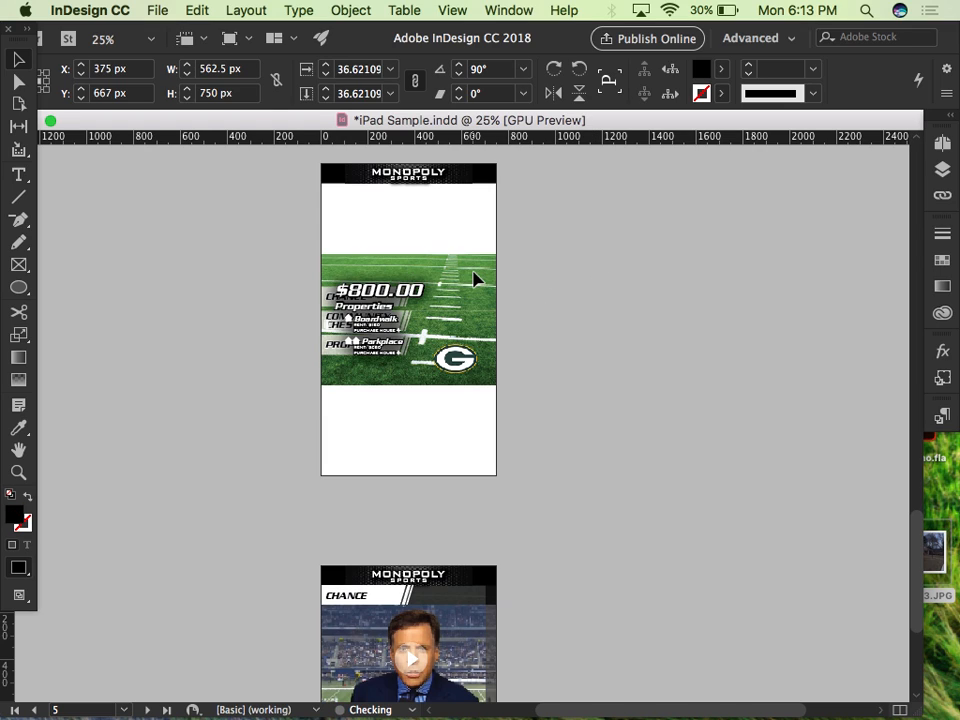
# - Move the football field background up so it sits directly below the Monopoly Sports banner
pyautogui.click(468, 341)
pyautogui.click(476, 272)
pyautogui.moveTo(476, 272); pyautogui.dragTo(432, 204)
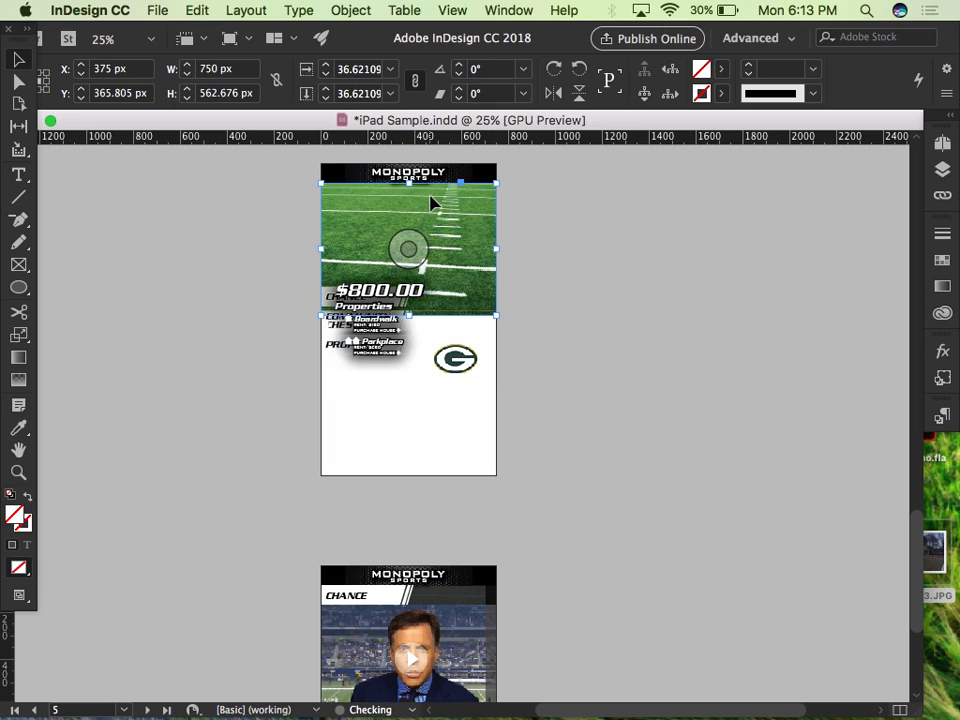
# - Scale the field background proportionally from its top centre to about 1665 by 1249 px, reaching the page's bottom edge
pyautogui.press('e')
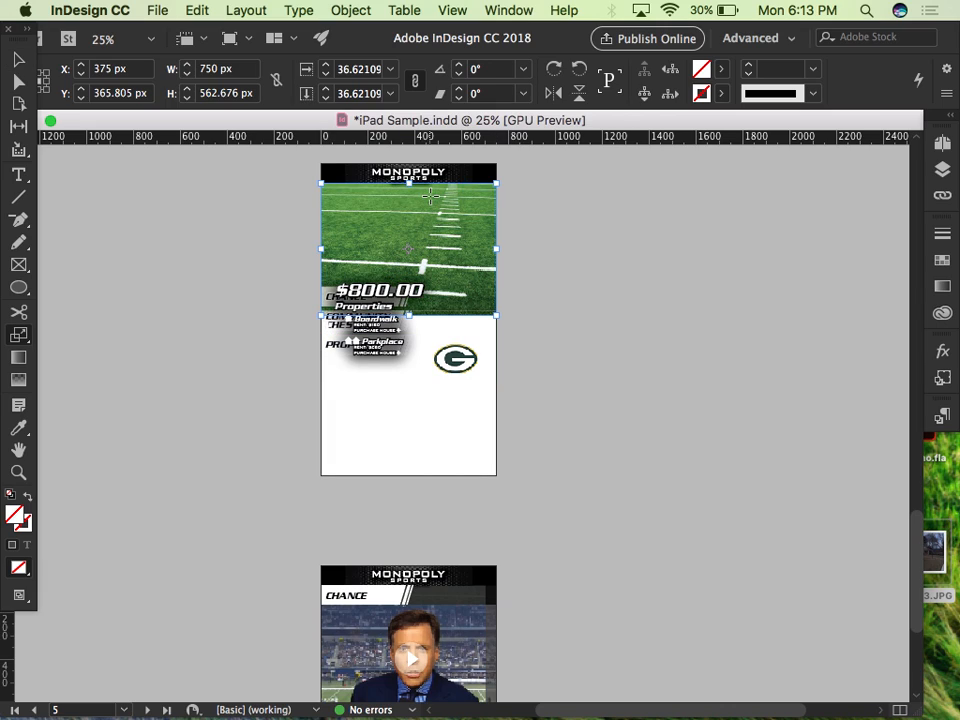
pyautogui.click(28, 38)
pyautogui.click(38, 72)
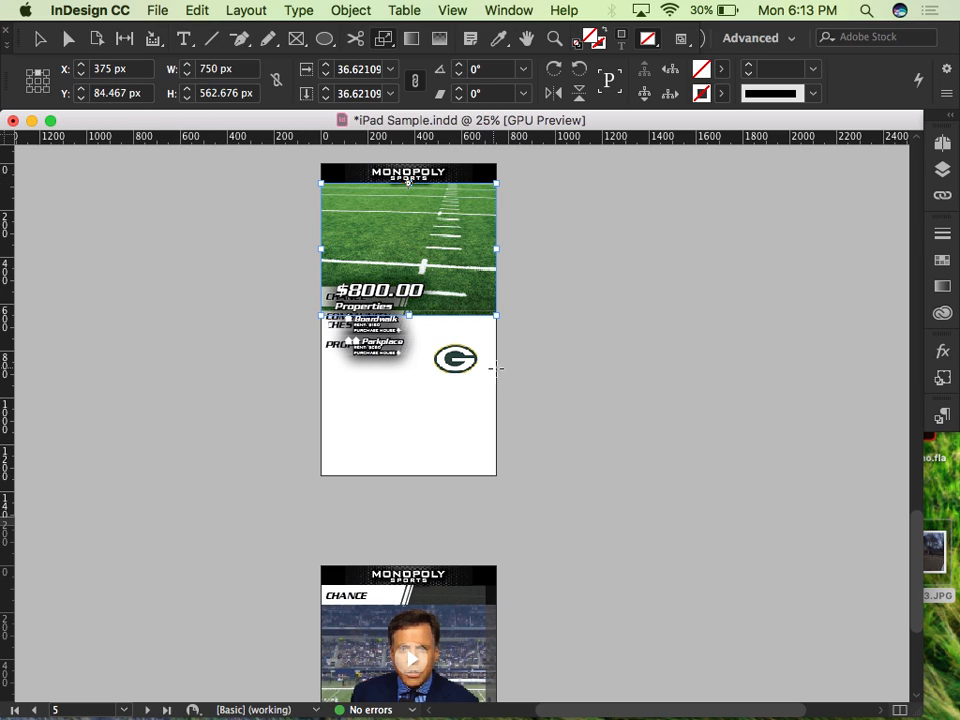
pyautogui.moveTo(506, 373); pyautogui.dragTo(655, 590)
pyautogui.press('v')
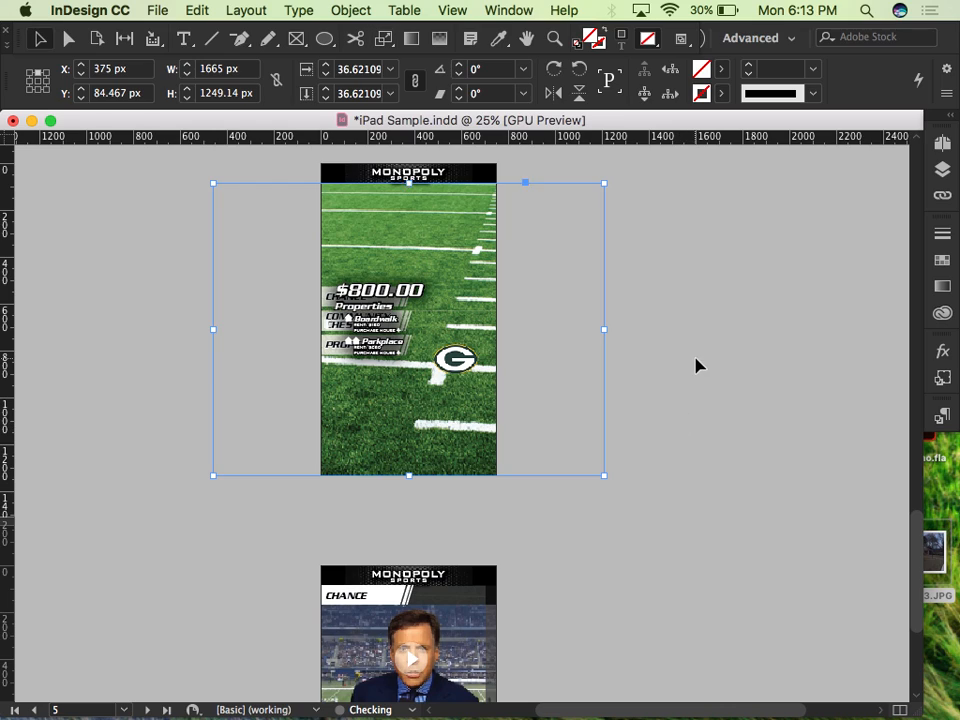
pyautogui.click(695, 360)
pyautogui.click(517, 280)
pyautogui.click(614, 301)
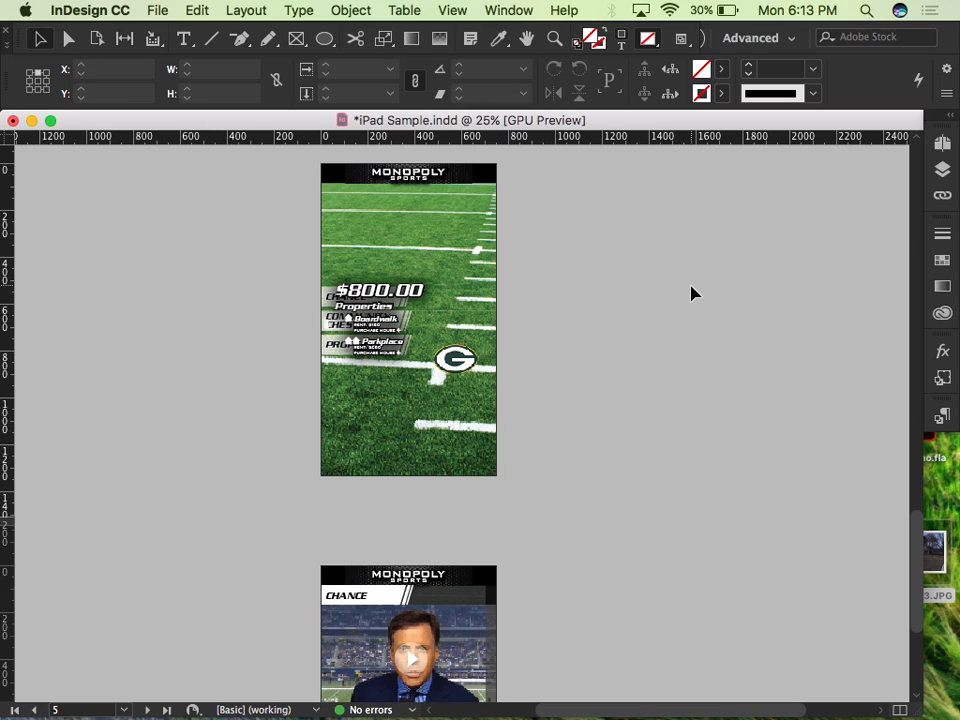
# - Enlarge the Packers logo proportionally to most of the page width and centre it in the lower part of the field
pyautogui.click(464, 374)
pyautogui.moveTo(460, 370); pyautogui.dragTo(534, 542)
pyautogui.moveTo(448, 437); pyautogui.dragTo(440, 405)
pyautogui.click(553, 354)
pyautogui.click(698, 272)
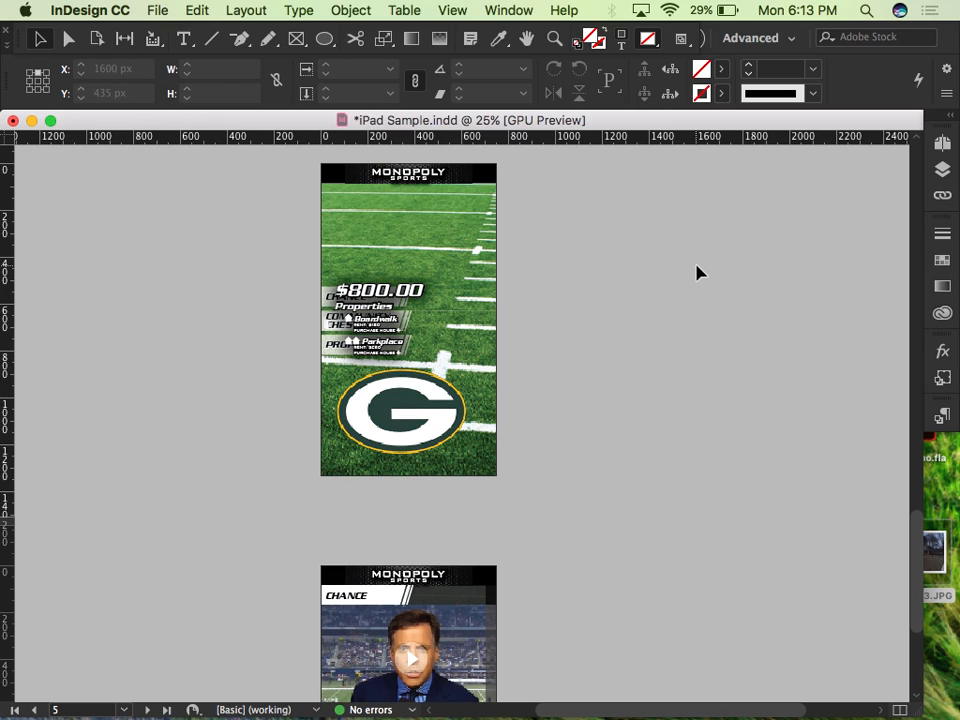
# - Compare the phone-size Chance page with the iPad Chance and Properties pages, including the sliding panel's handle
pyautogui.click(323, 297)
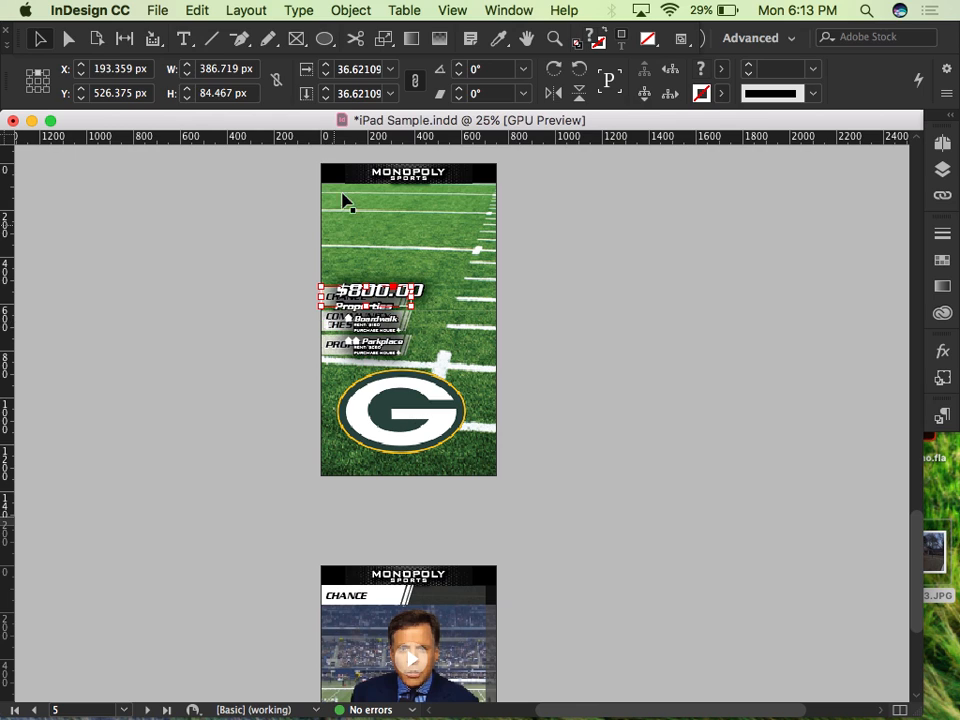
pyautogui.scroll(5, 456, 540)
pyautogui.scroll(-8, 456, 540)
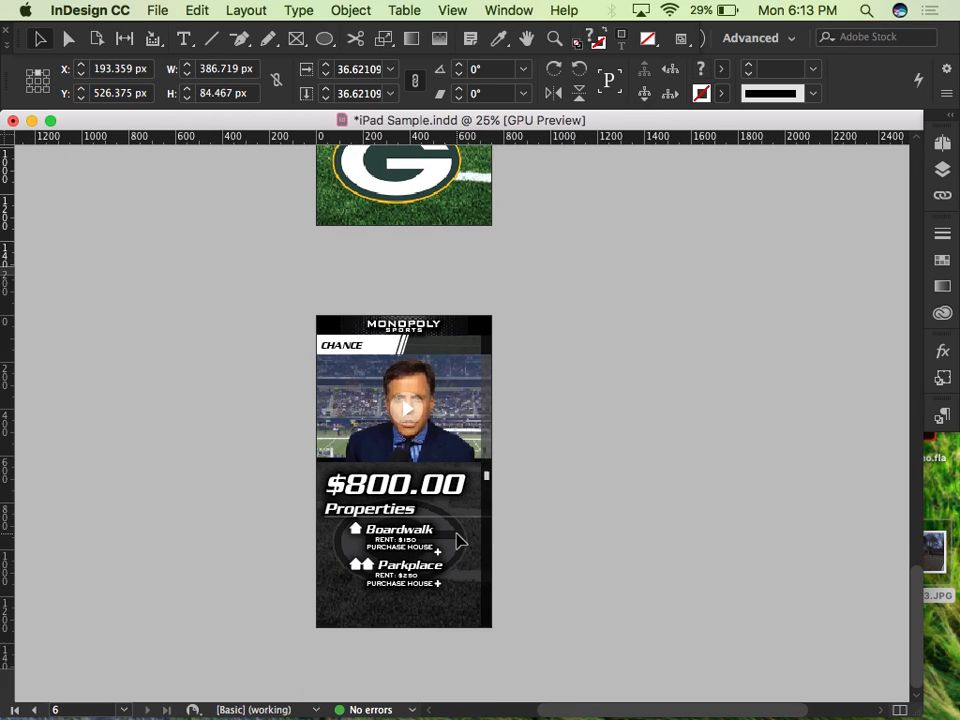
pyautogui.scroll(12, 456, 540)
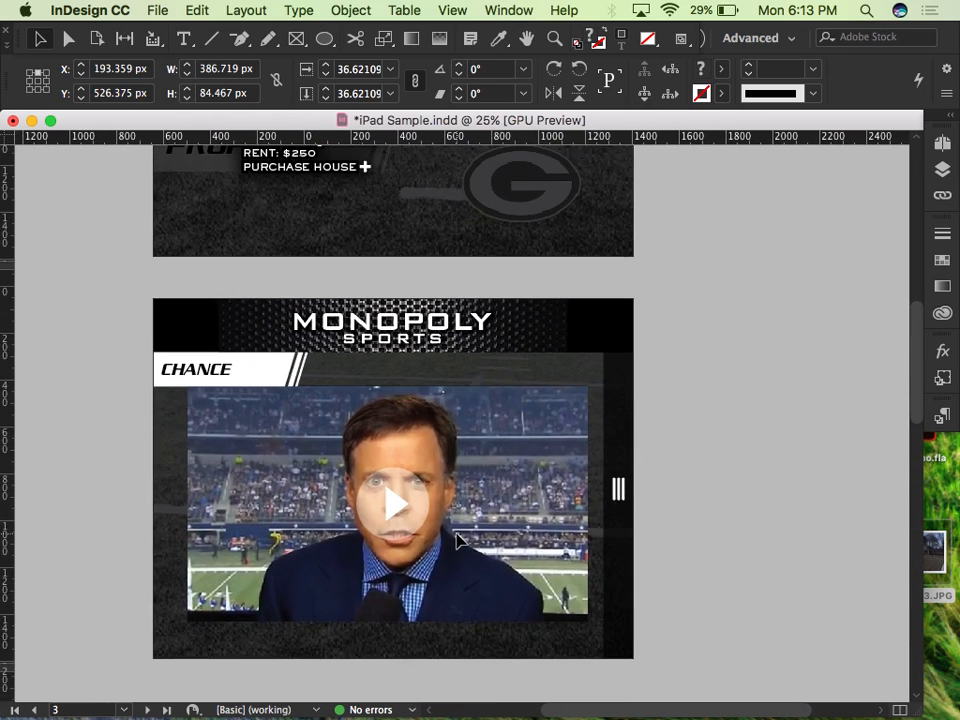
pyautogui.scroll(5, 456, 540)
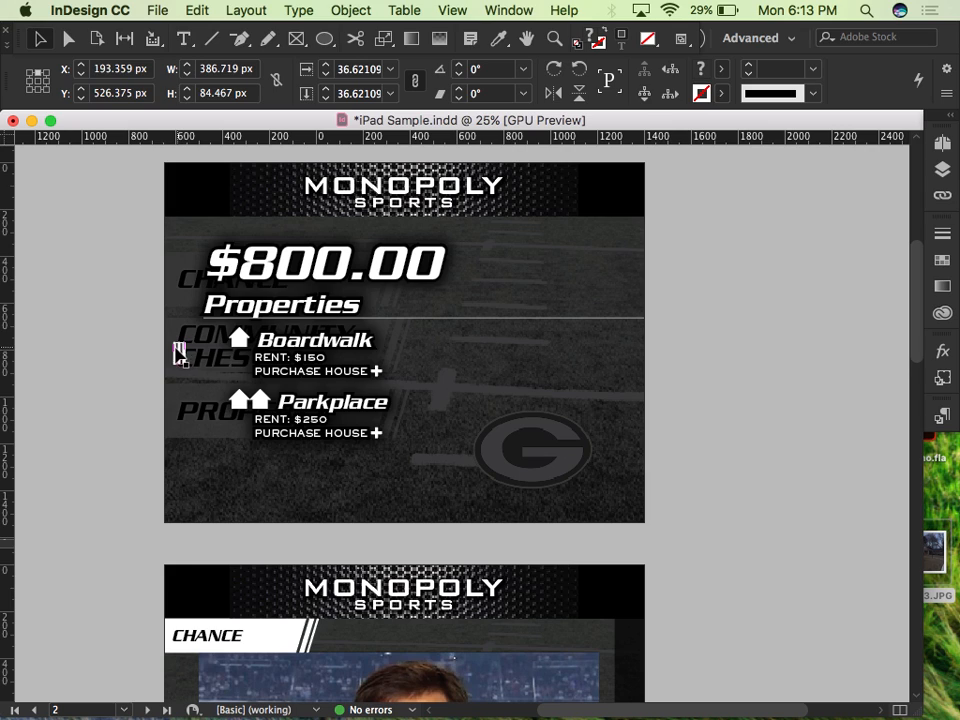
pyautogui.scroll(-20, 362, 405)
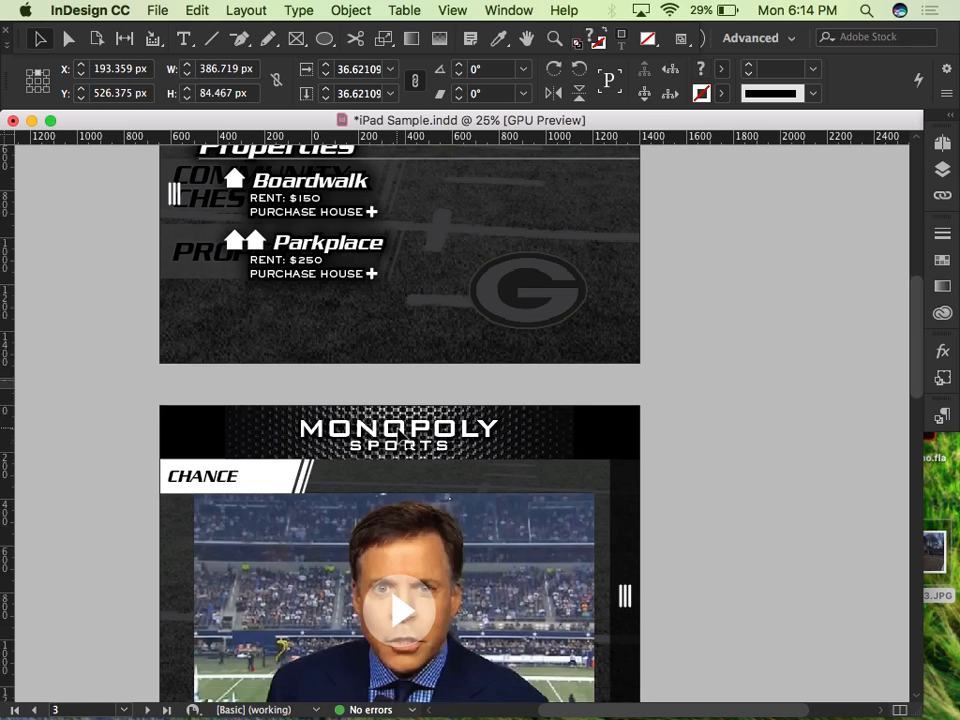
pyautogui.click(613, 355)
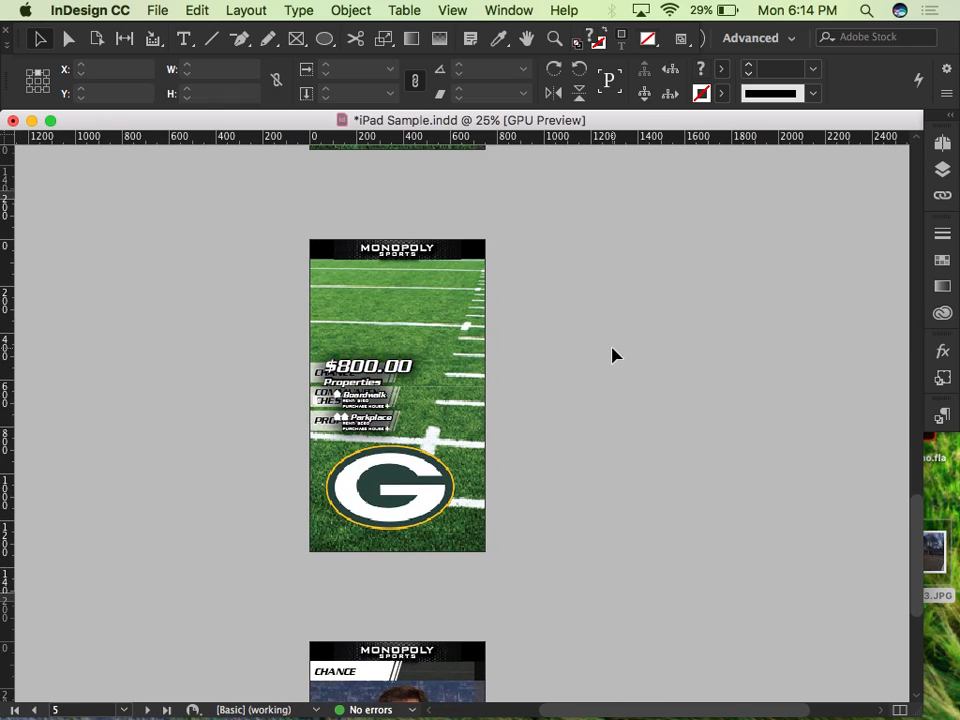
# - Paste the dark overlay back in place on page 5, and cut it again together with its small white handle
pyautogui.press('alt+shift+super+v')
pyautogui.click(601, 350)
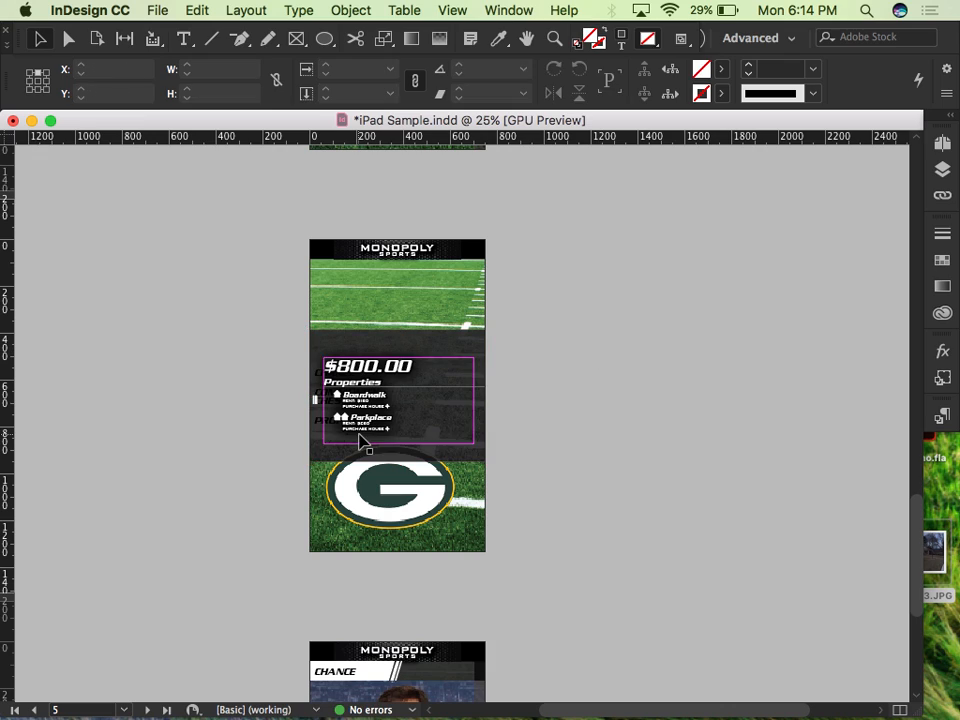
pyautogui.click(315, 401)
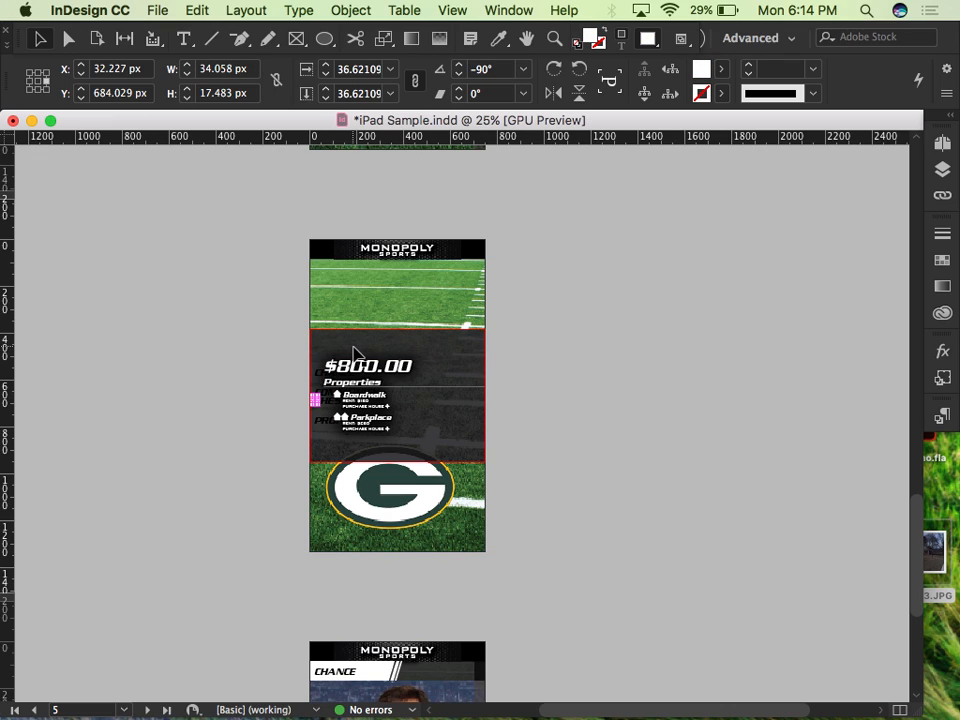
pyautogui.click(354, 354)
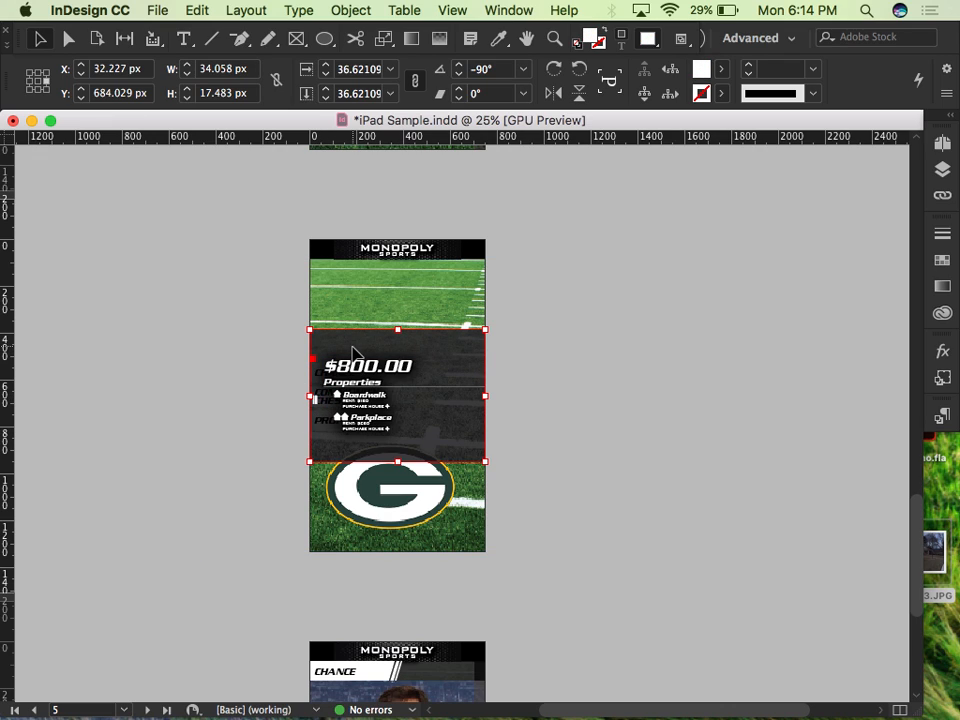
pyautogui.keyDown('shift'); pyautogui.click(316, 400); pyautogui.keyUp('shift')
pyautogui.press('Delete')
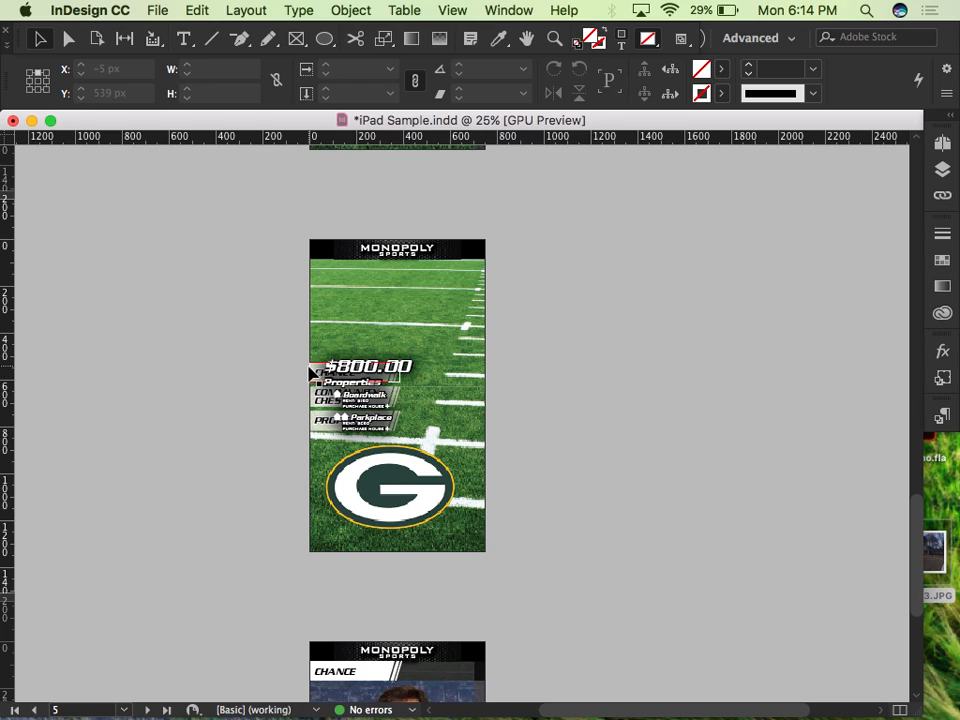
# - Move the Chance, Community Chest and Property buttons together up to just below the banner, at Y 115 px
pyautogui.click(316, 408)
pyautogui.keyDown('shift'); pyautogui.click(316, 430); pyautogui.keyUp('shift')
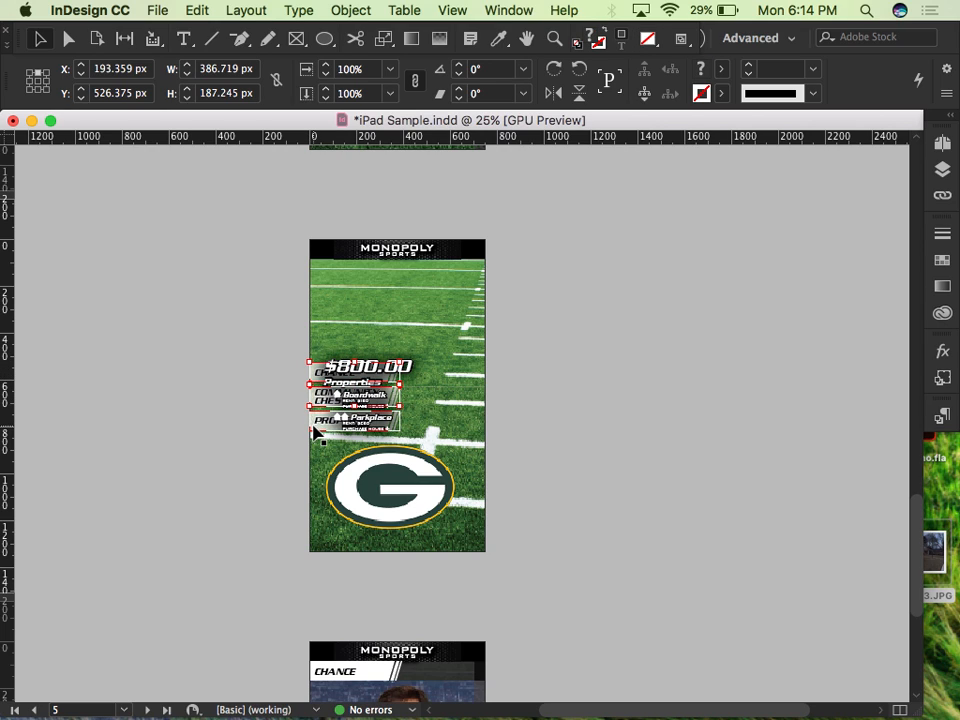
pyautogui.moveTo(316, 432); pyautogui.dragTo(318, 337)
pyautogui.click(621, 354)
pyautogui.click(593, 317)
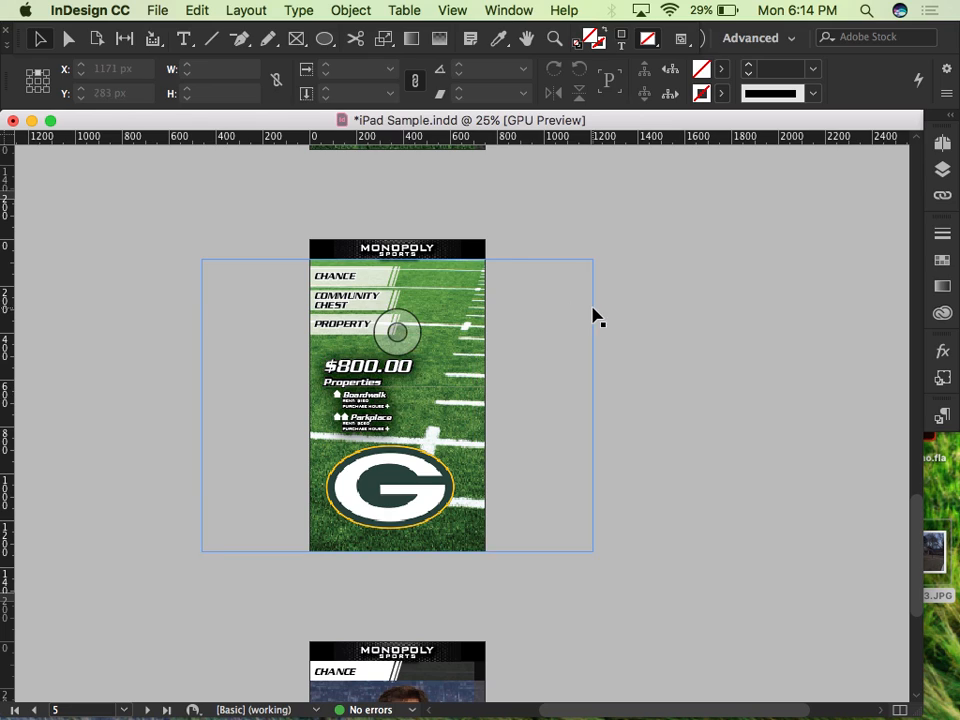
pyautogui.click(665, 292)
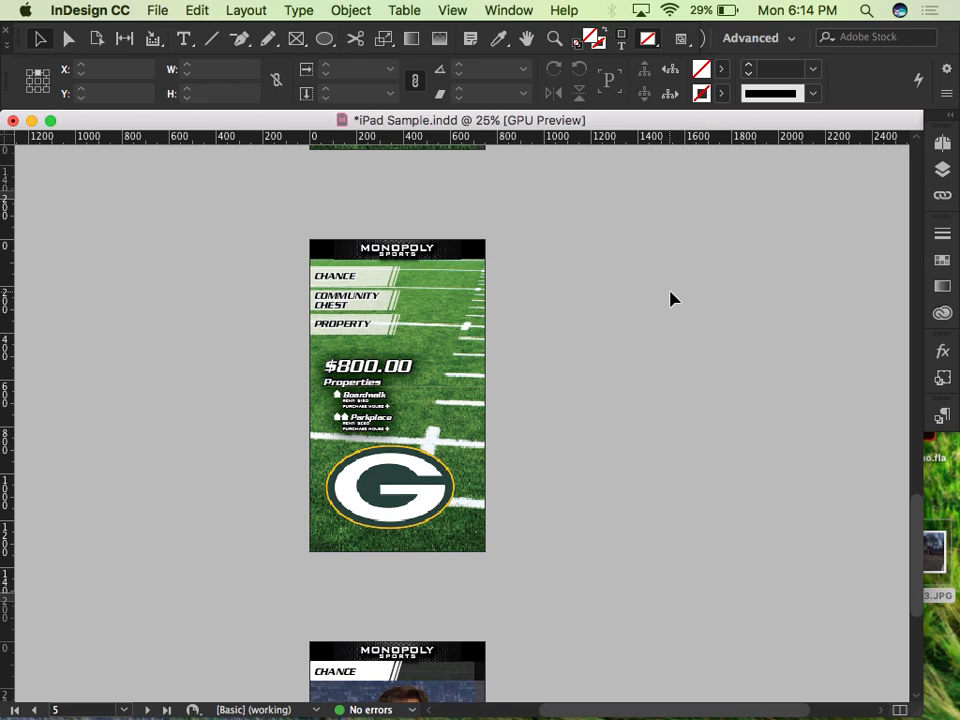
# - Paste the dark overlay and its handle back in place on page 5
pyautogui.press('alt+shift+super+v')
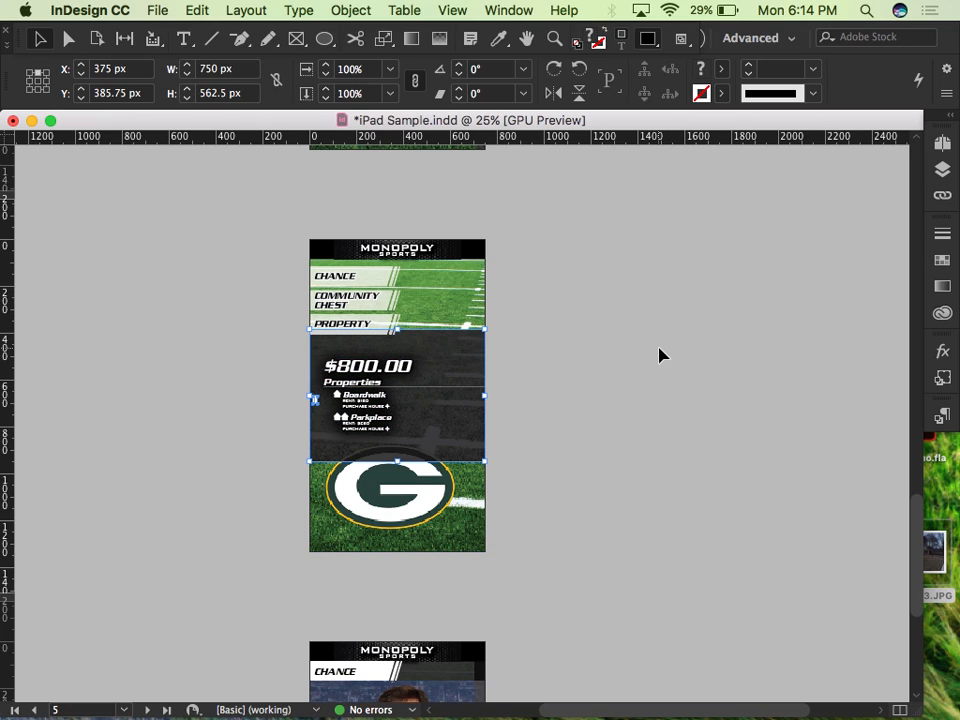
pyautogui.click(658, 355)
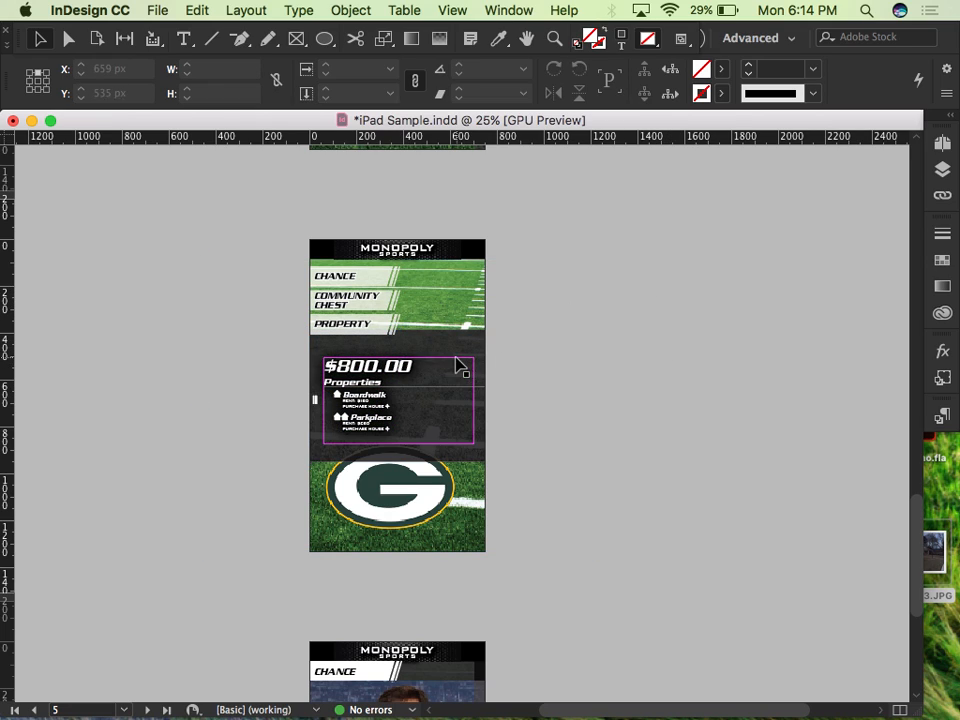
# - Try deleting the Chance, Community Chest and Property buttons from page 5, and undo the deletion
pyautogui.click(381, 295)
pyautogui.keyDown('shift'); pyautogui.click(382, 270); pyautogui.keyUp('shift')
pyautogui.keyDown('shift'); pyautogui.click(380, 322); pyautogui.keyUp('shift')
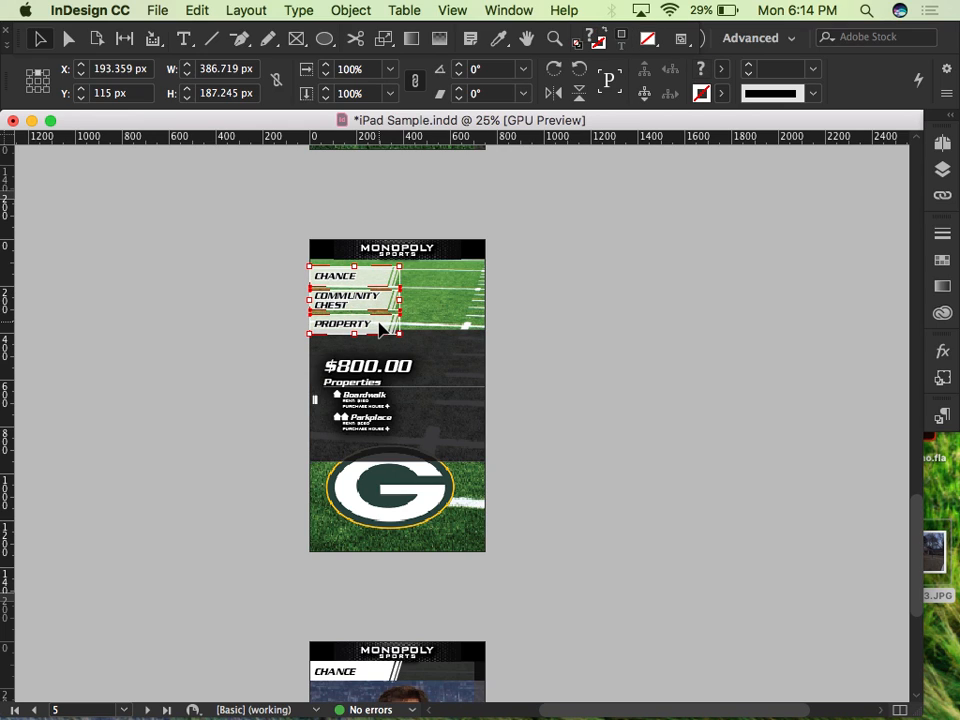
pyautogui.press('Delete')
pyautogui.click(456, 277)
pyautogui.click(757, 264)
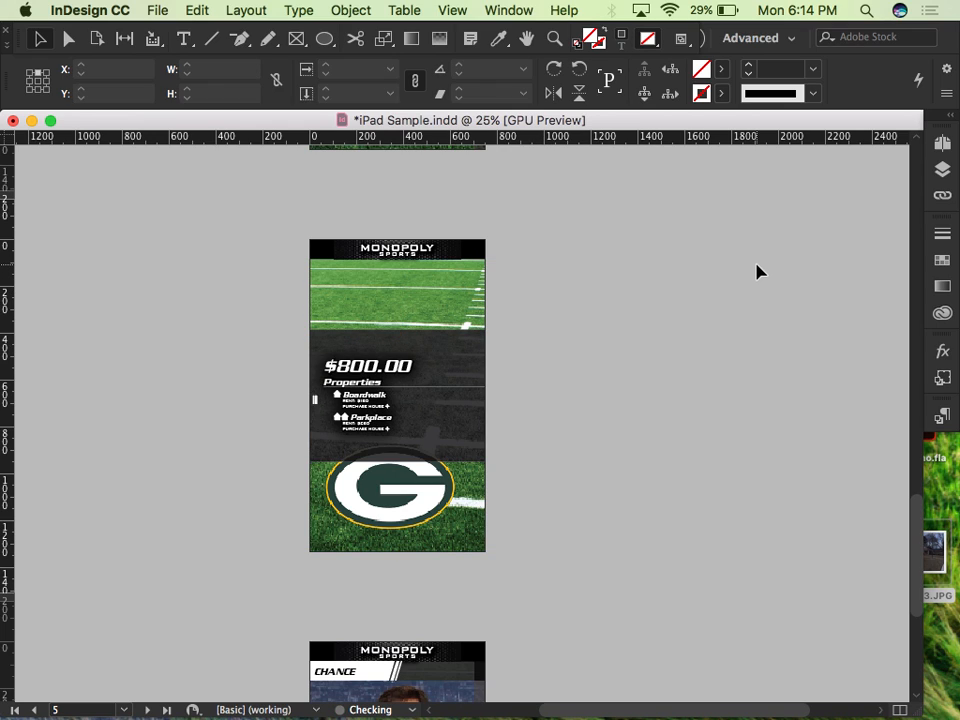
pyautogui.press('super+z')
pyautogui.click(743, 272)
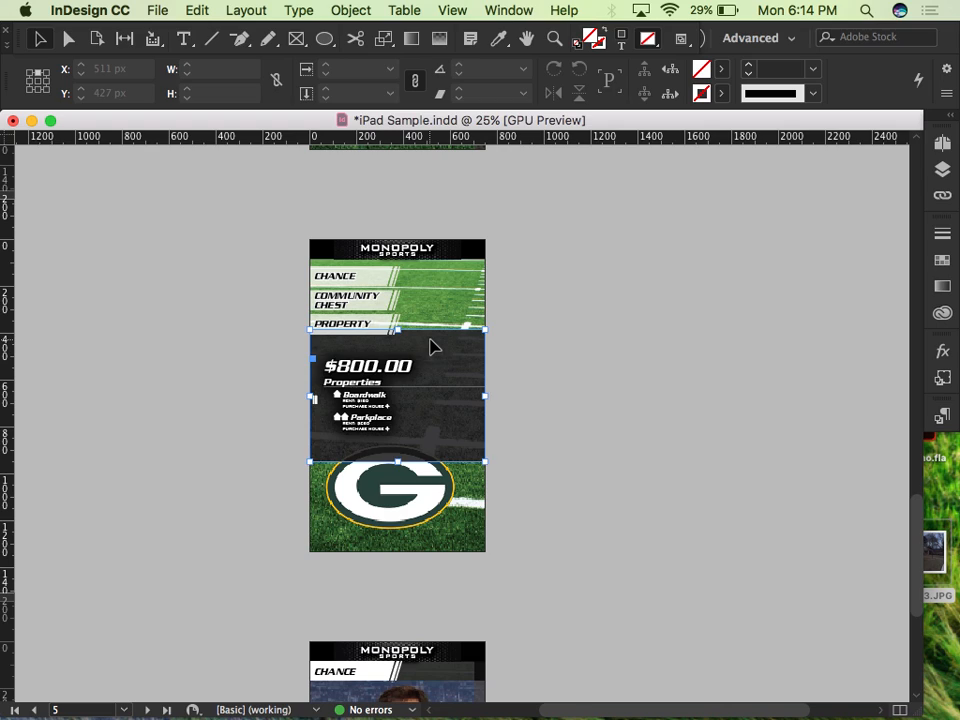
# - Try removing the three stacked menu buttons from the football-field page again, and undo the removal
pyautogui.click(428, 343)
pyautogui.click(367, 327)
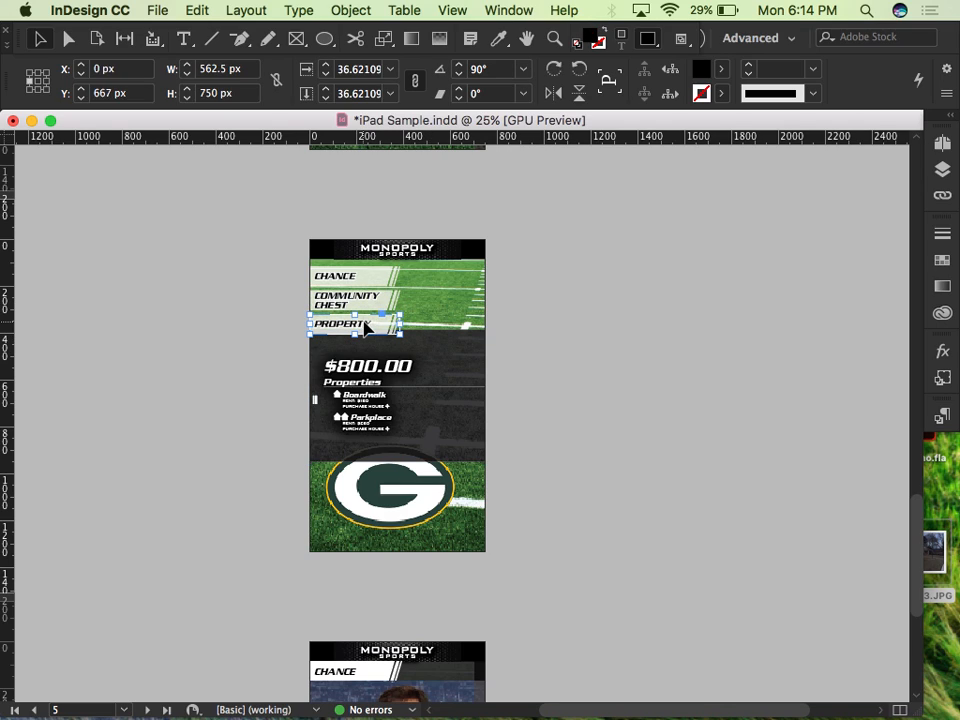
pyautogui.keyDown('shift'); pyautogui.click(369, 306); pyautogui.keyUp('shift')
pyautogui.keyDown('shift'); pyautogui.click(370, 280); pyautogui.keyUp('shift')
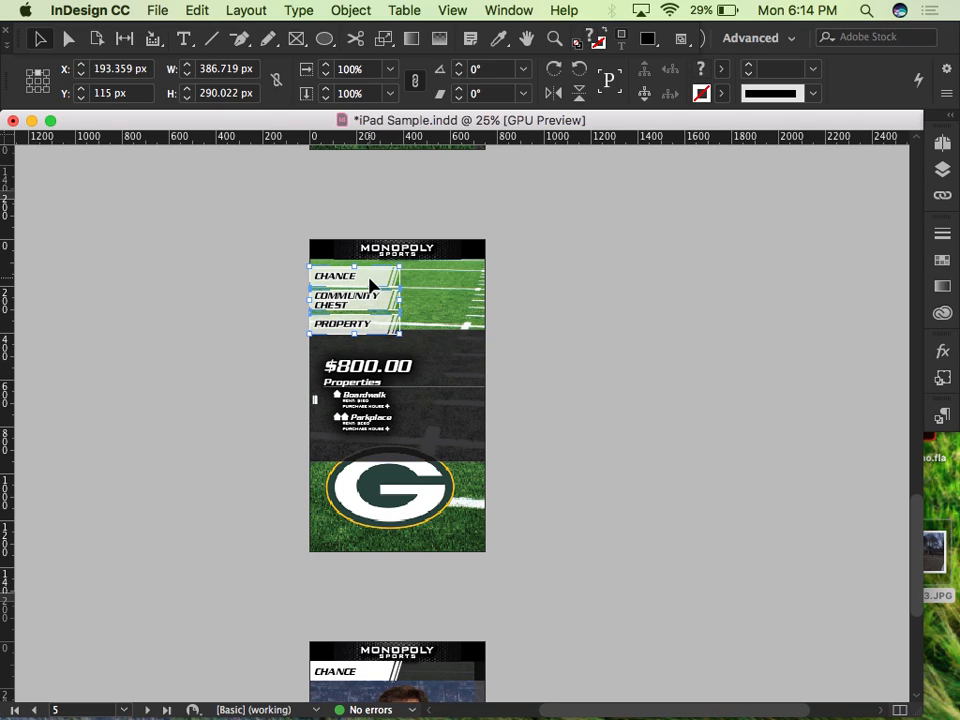
pyautogui.press('Delete')
pyautogui.press('super+z')
pyautogui.click(611, 336)
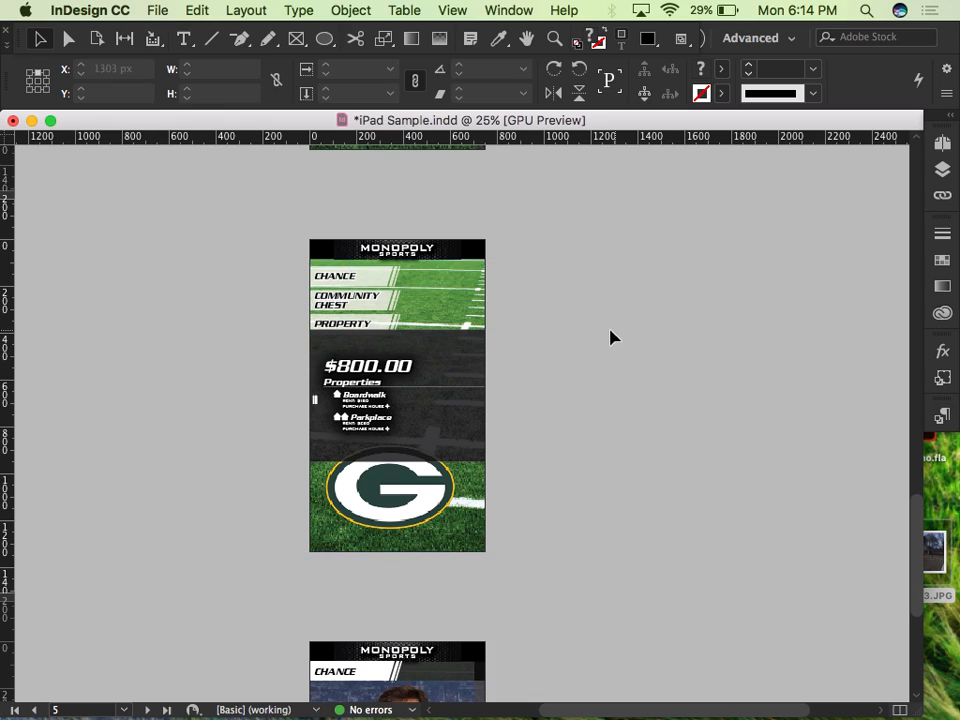
# - Stretch the dark overlay on page 5 upward until it meets the lower edge of the Monopoly Sports banner
pyautogui.click(450, 360)
pyautogui.moveTo(398, 332); pyautogui.dragTo(398, 258)
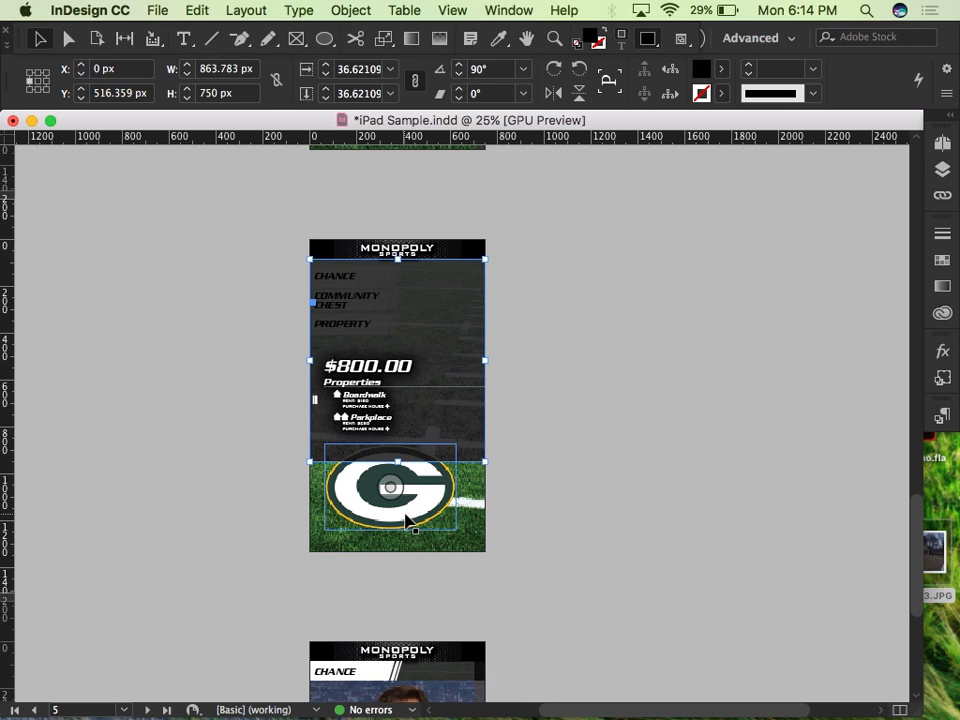
# - Move the G team logo on page 5 right to centre it horizontally, at X about 380 px
pyautogui.moveTo(407, 521); pyautogui.dragTo(435, 516)
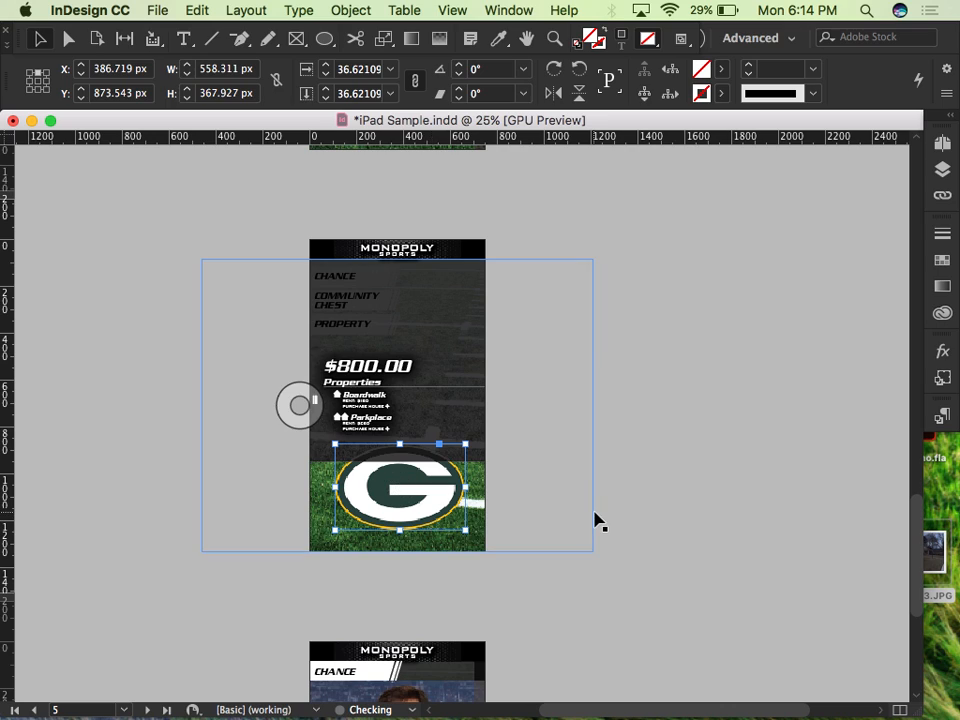
pyautogui.press('Left')
pyautogui.press('Left')
pyautogui.press('Left')
pyautogui.press('Left')
pyautogui.press('Left')
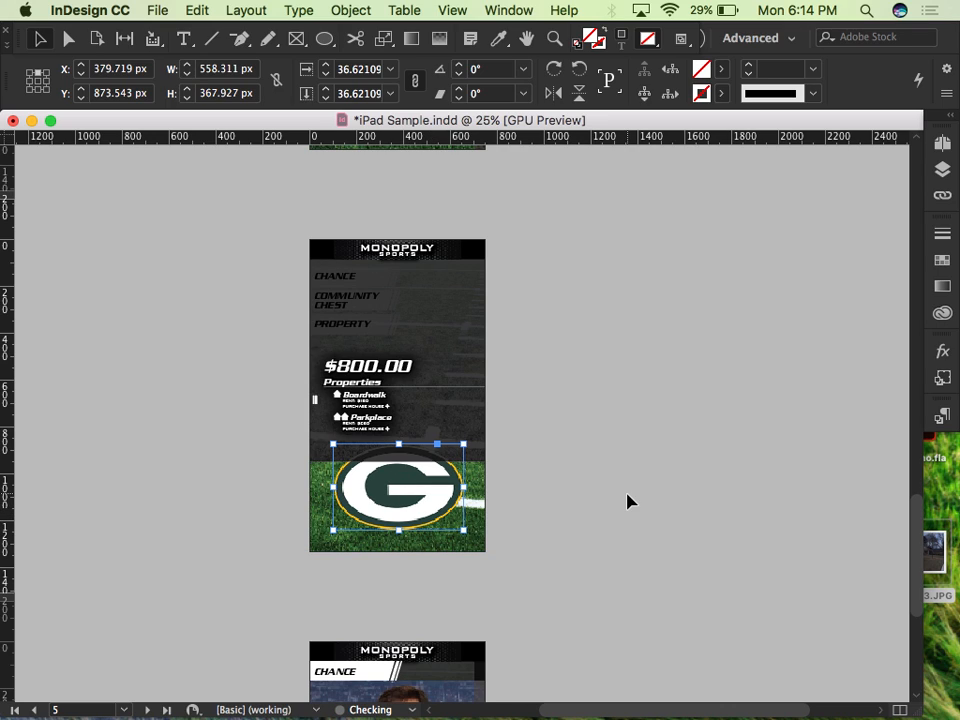
# - Extend the dark overlay down to the lower edge of page 5, making it about 1249 px long
pyautogui.click(397, 262)
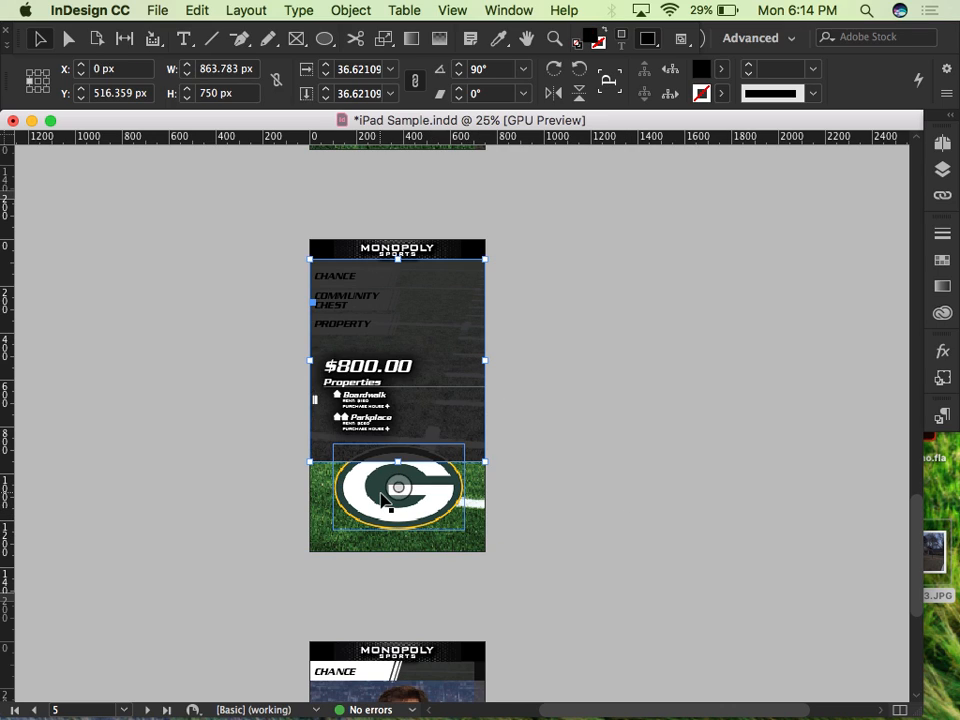
pyautogui.moveTo(398, 462); pyautogui.dragTo(396, 551)
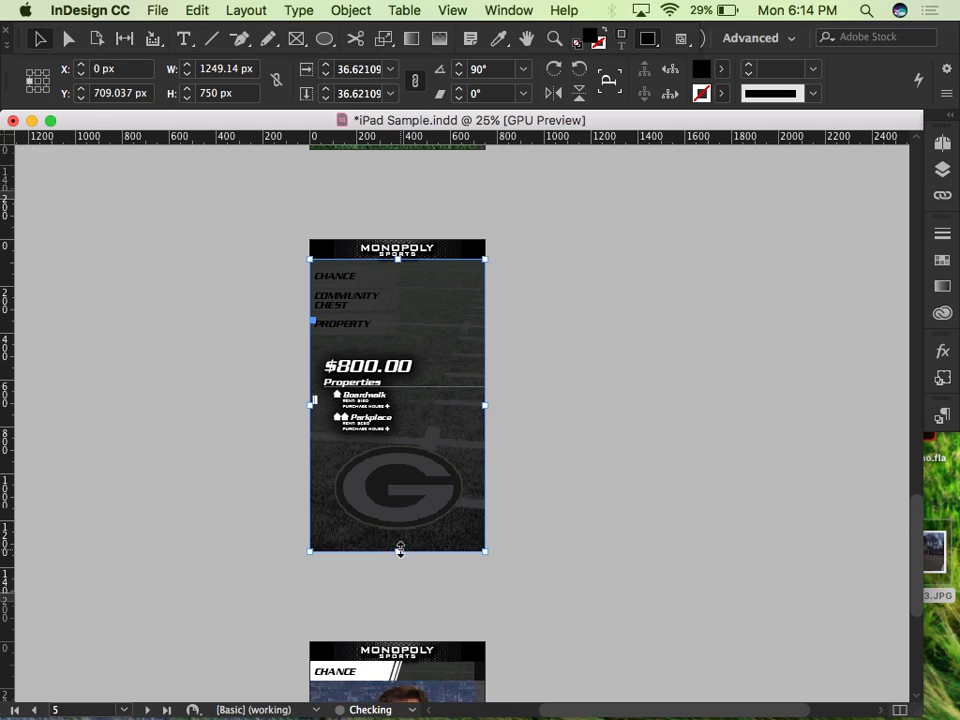
pyautogui.click(617, 373)
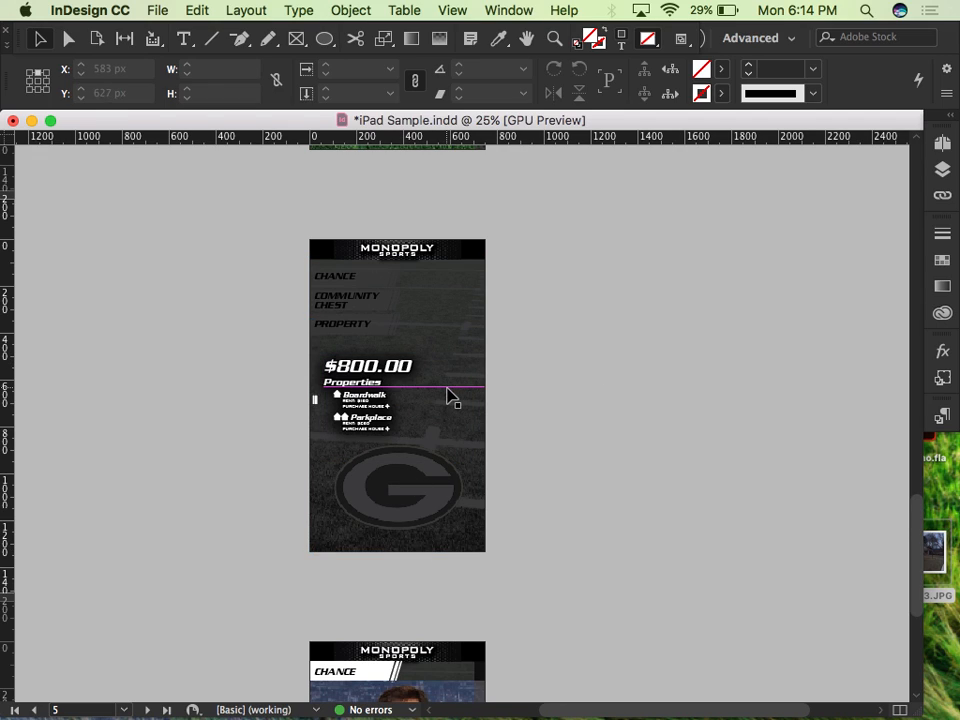
# - Move the $800.00 and Properties text block with its divider line up to Y about 199 px
pyautogui.click(400, 390)
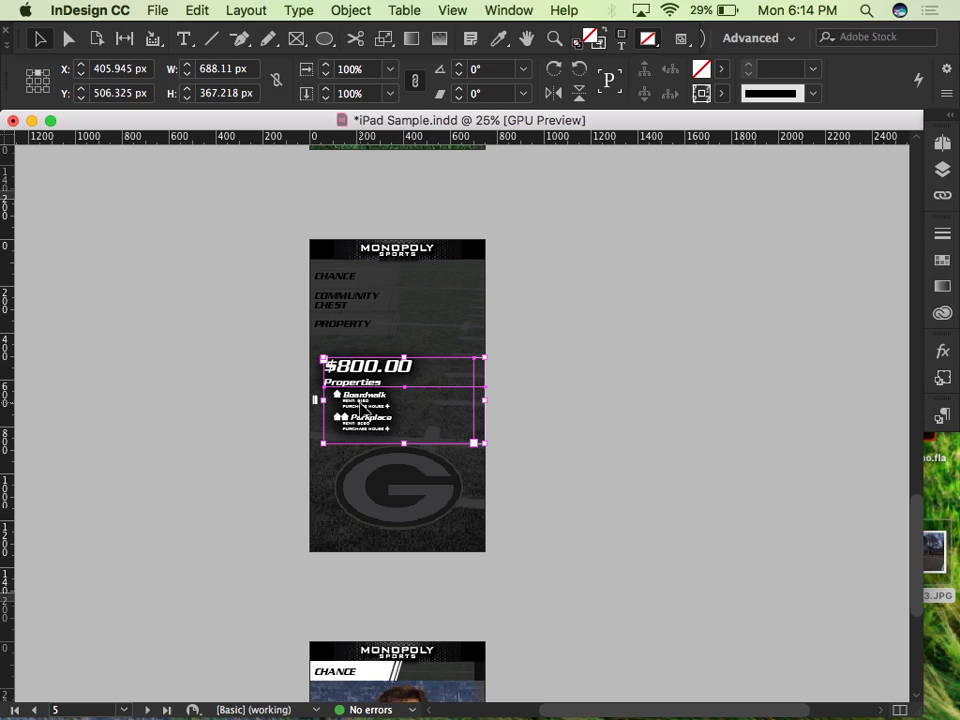
pyautogui.moveTo(361, 401); pyautogui.dragTo(369, 336)
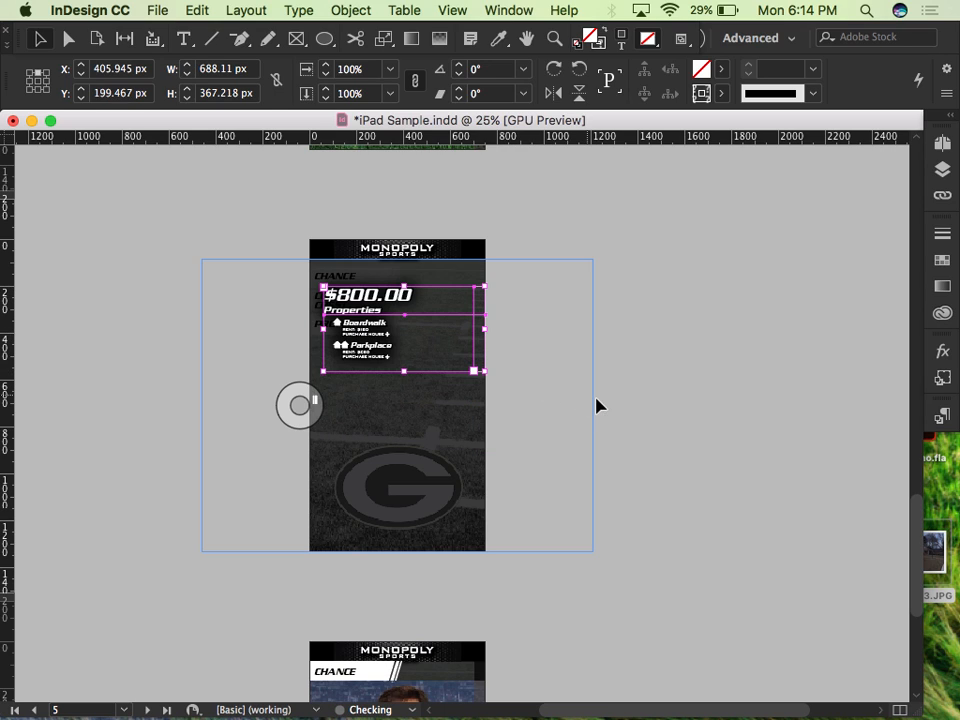
pyautogui.click(596, 405)
pyautogui.doubleClick(336, 322)
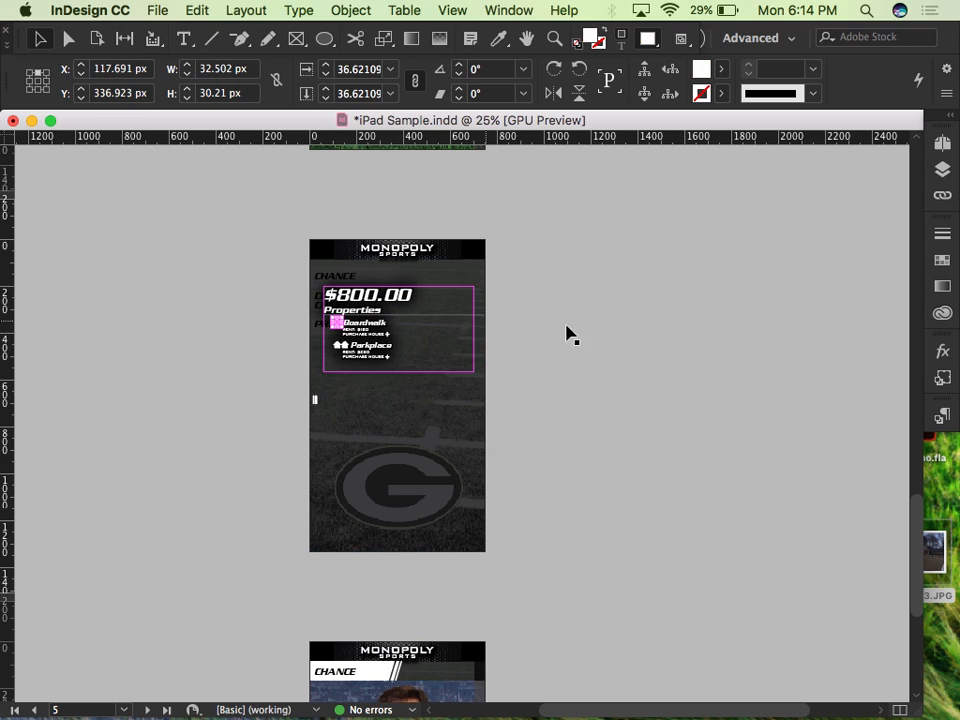
pyautogui.moveTo(307, 307); pyautogui.dragTo(552, 452)
pyautogui.doubleClick(525, 368)
pyautogui.moveTo(524, 368); pyautogui.dragTo(531, 424)
pyautogui.doubleClick(508, 374)
pyautogui.moveTo(477, 384); pyautogui.dragTo(430, 380)
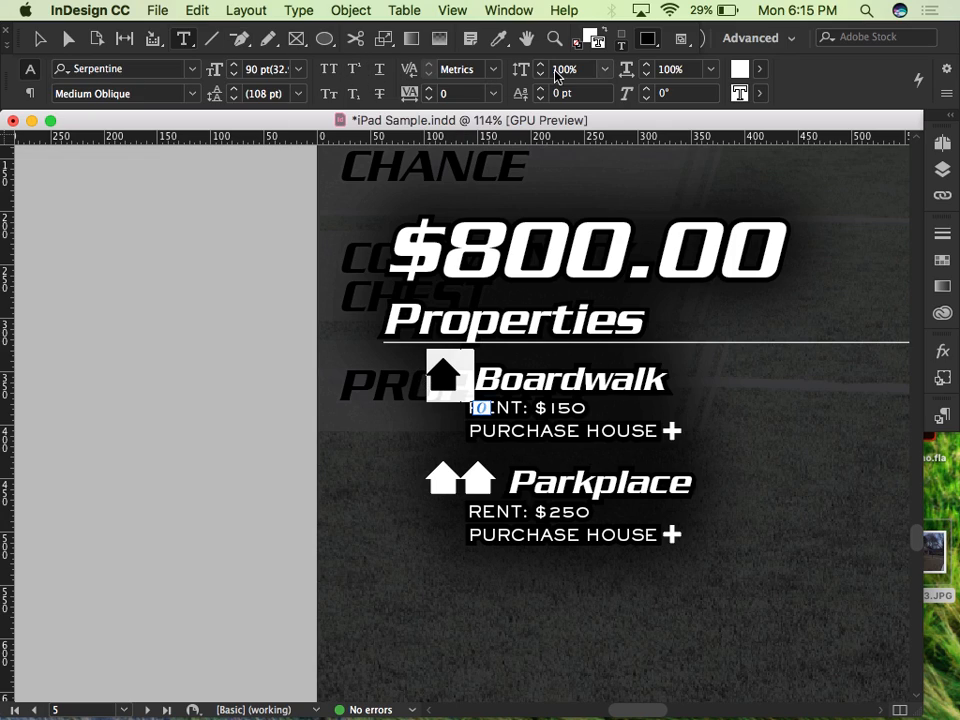
pyautogui.click(568, 95)
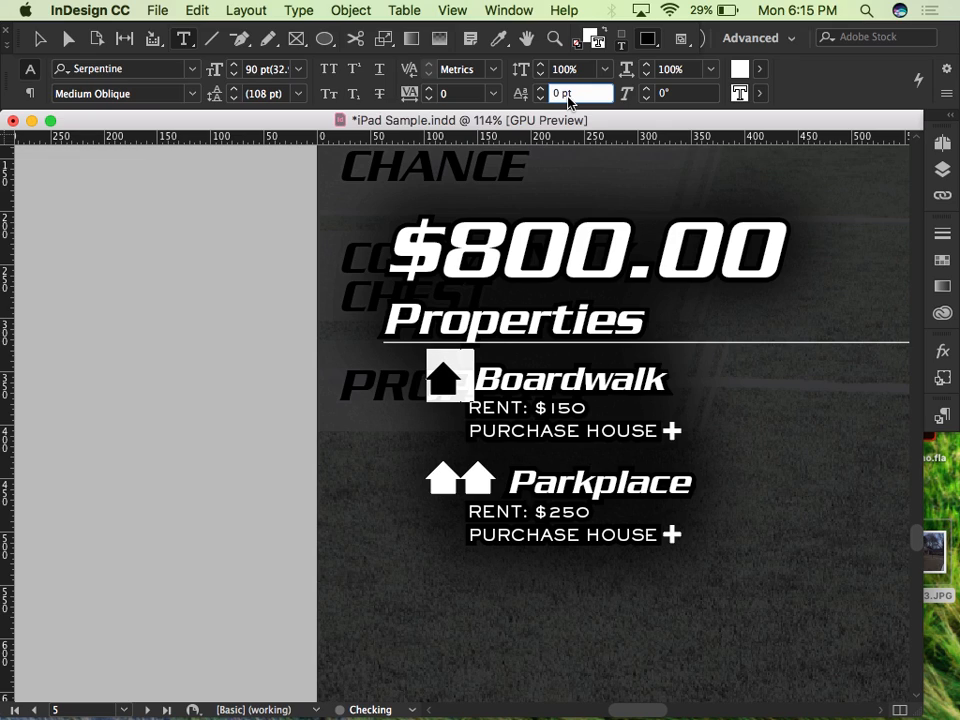
pyautogui.click(139, 238)
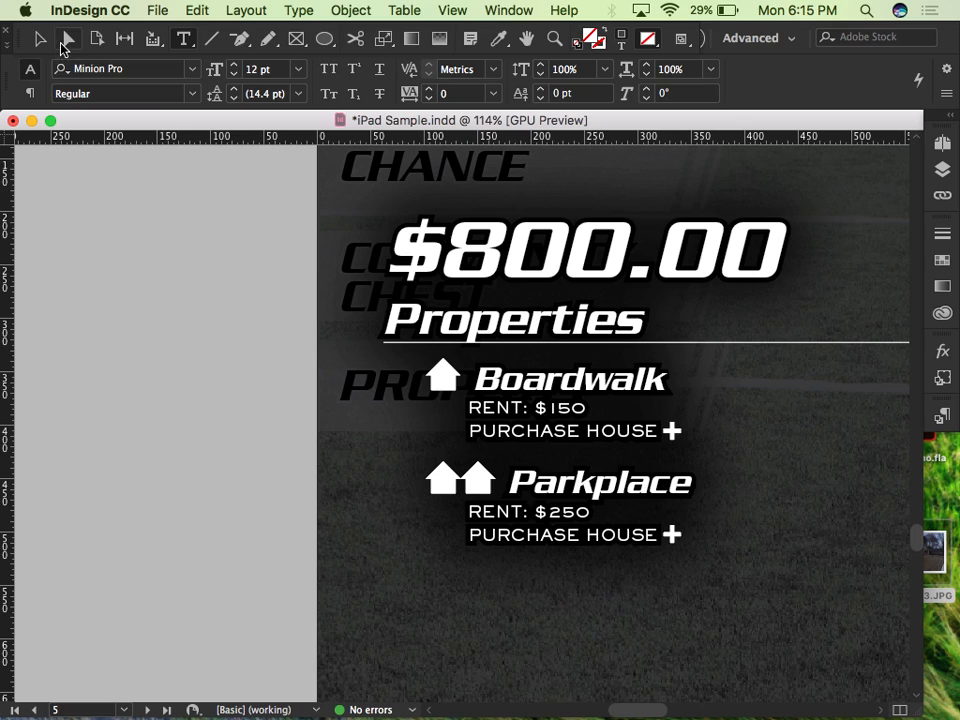
# - Remove the anchored house icon in front of Boardwalk and paste it back in line with the heading text
pyautogui.click(41, 38)
pyautogui.click(445, 376)
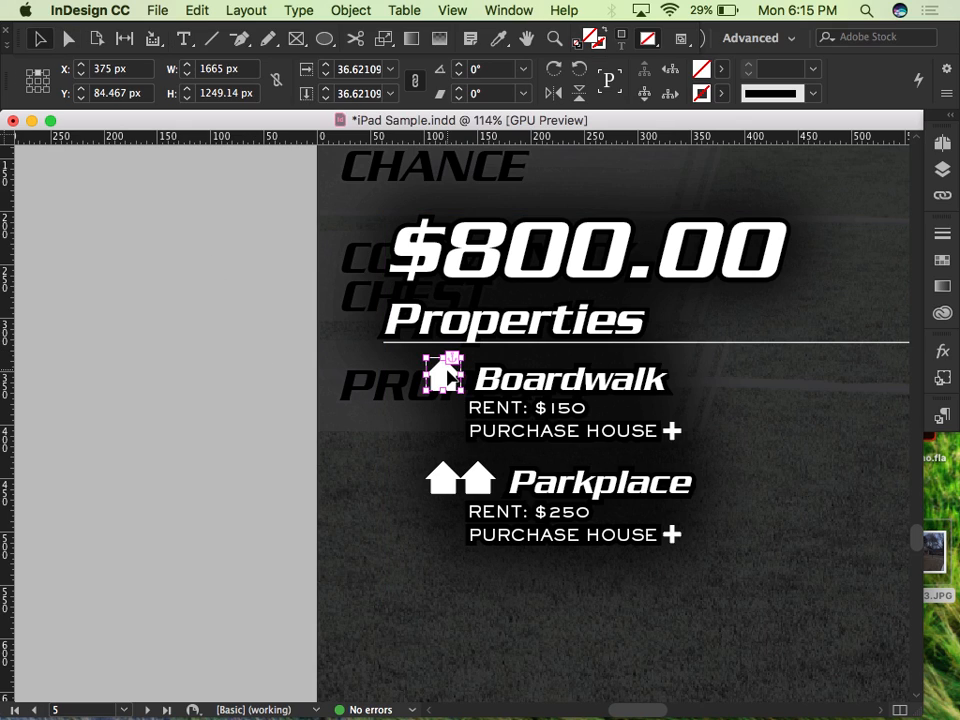
pyautogui.press('Delete')
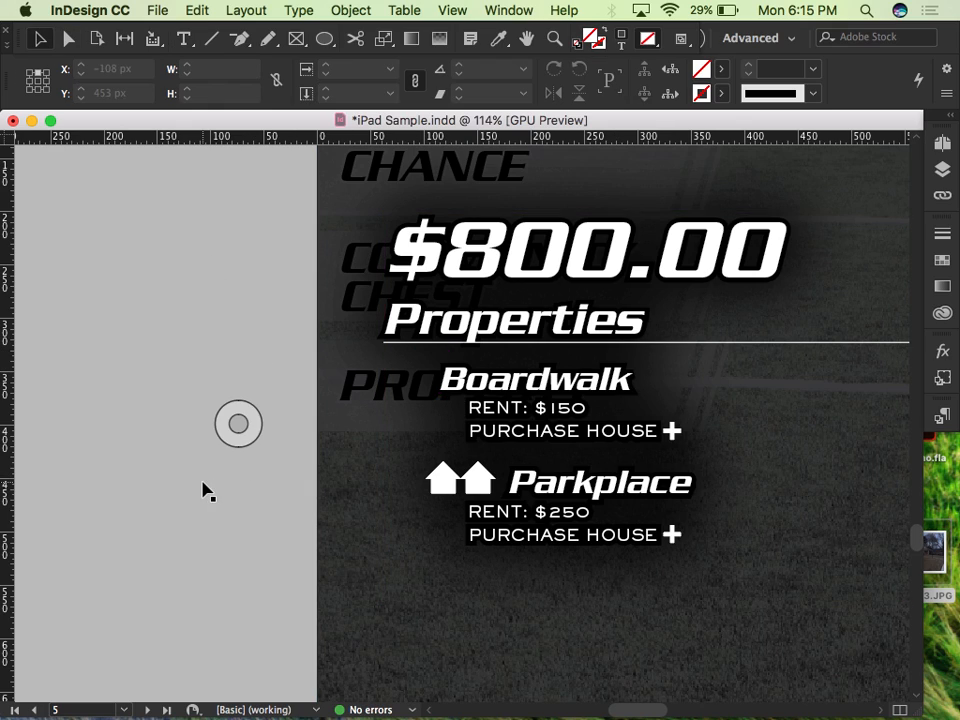
pyautogui.tripleClick(480, 378)
pyautogui.click(440, 378)
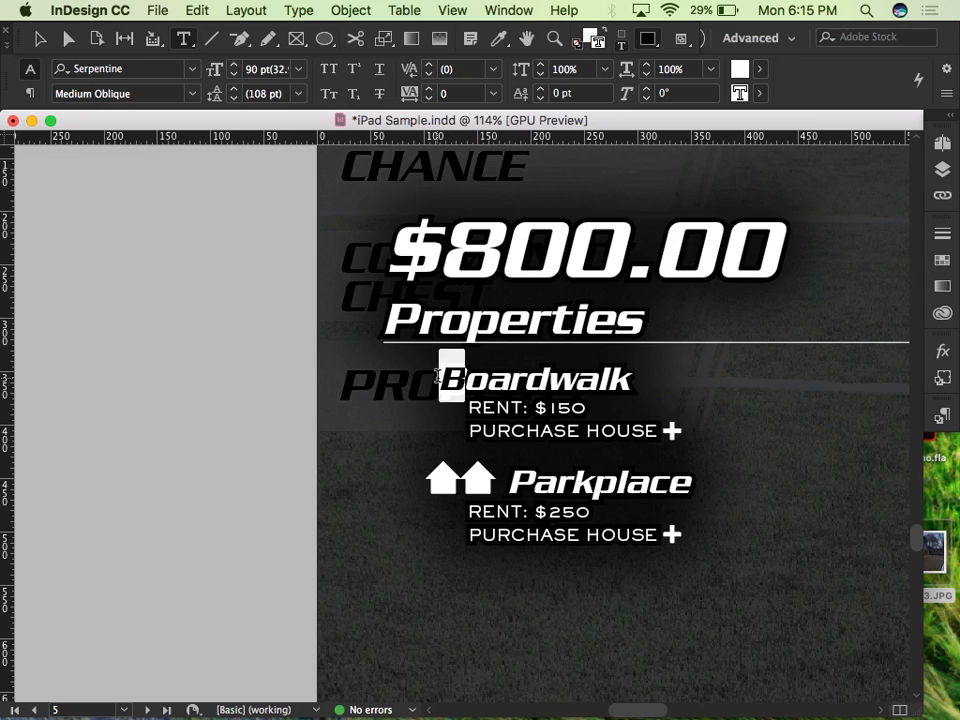
pyautogui.press('super+v')
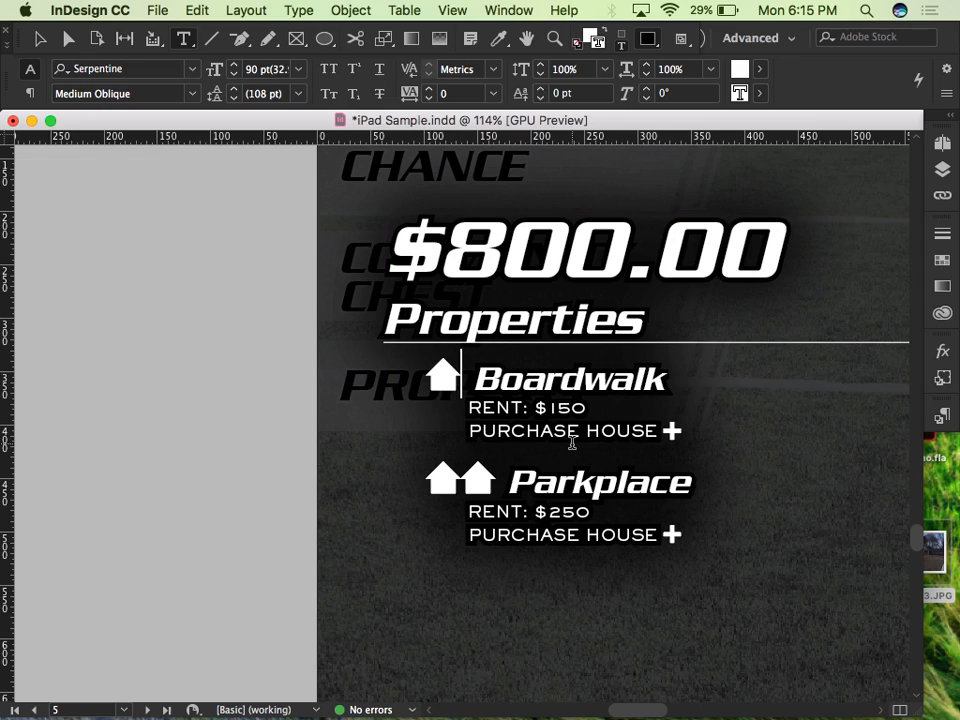
pyautogui.click(39, 38)
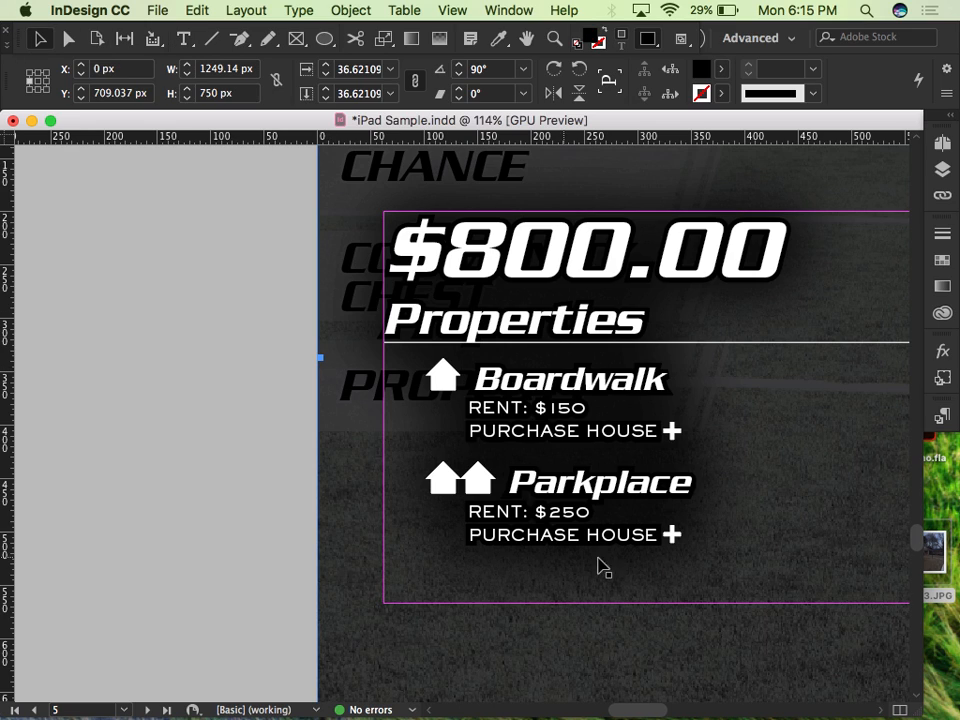
# - Scale the $800.00 and Properties text frame proportionally from its top-left corner to about 1074 x 617 px
pyautogui.click(527, 411)
pyautogui.press('super+minus')
pyautogui.press('super+minus')
pyautogui.press('super+minus')
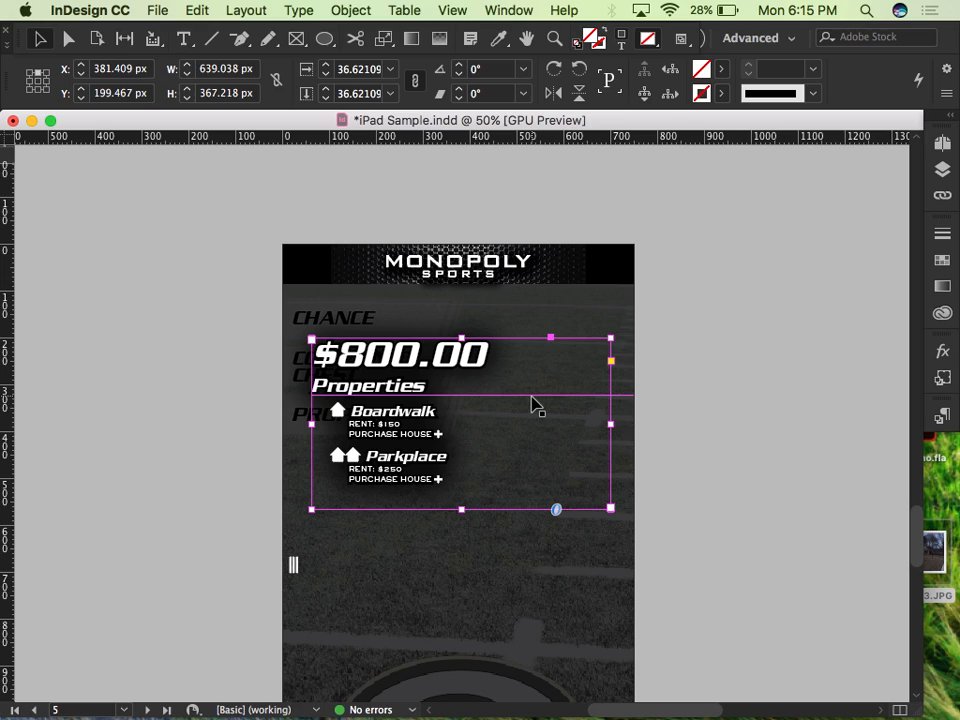
pyautogui.keyDown('shift'); pyautogui.click(532, 397); pyautogui.keyUp('shift')
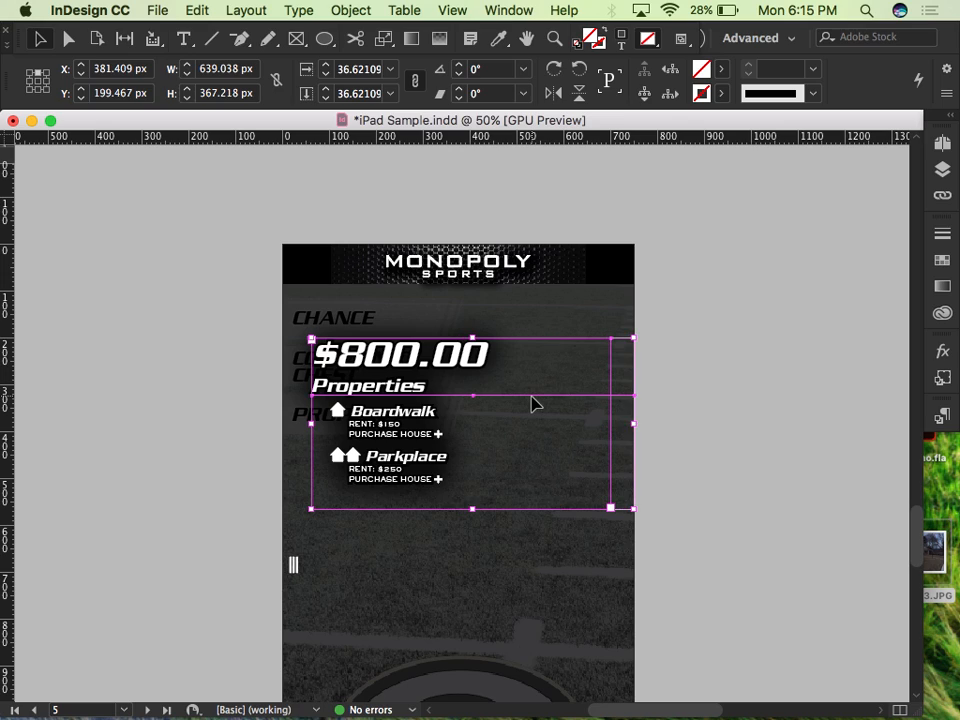
pyautogui.click(685, 425)
pyautogui.click(403, 366)
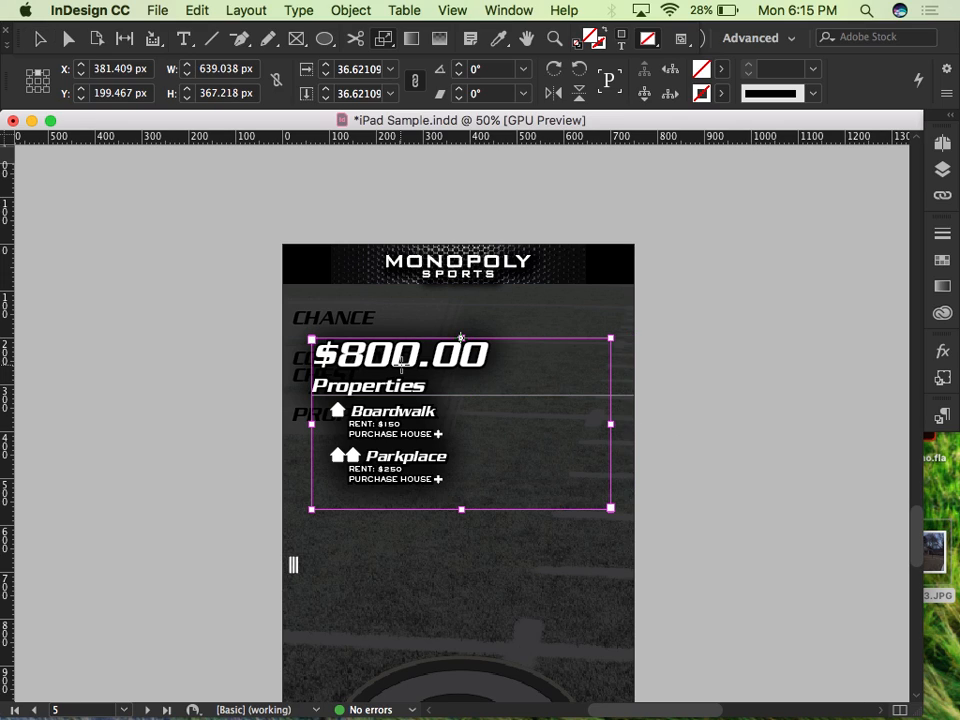
pyautogui.press('super+minus')
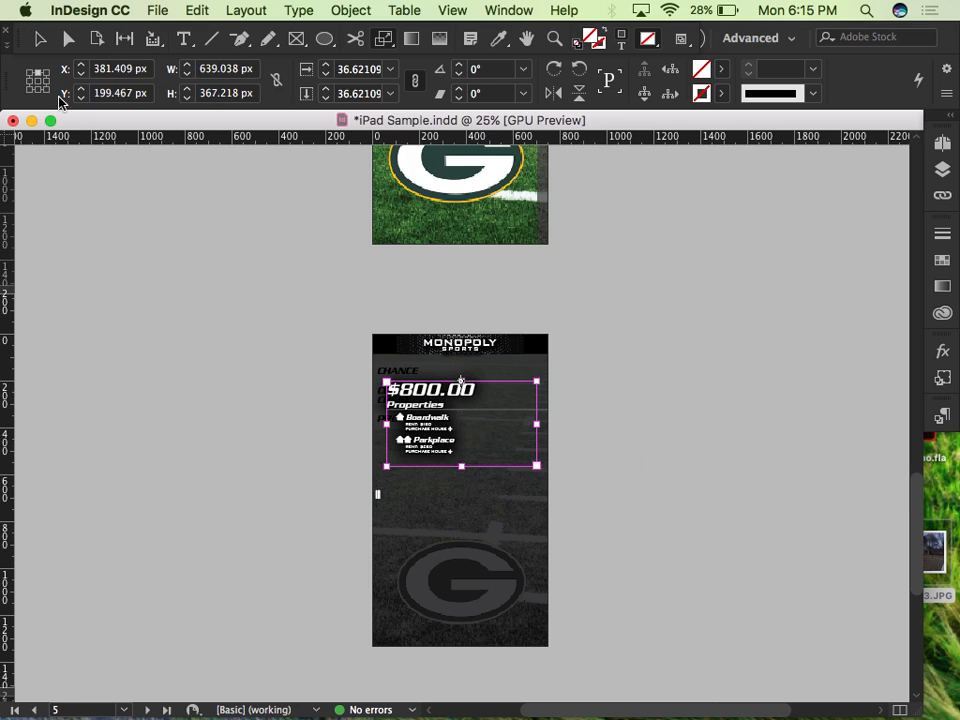
pyautogui.click(30, 74)
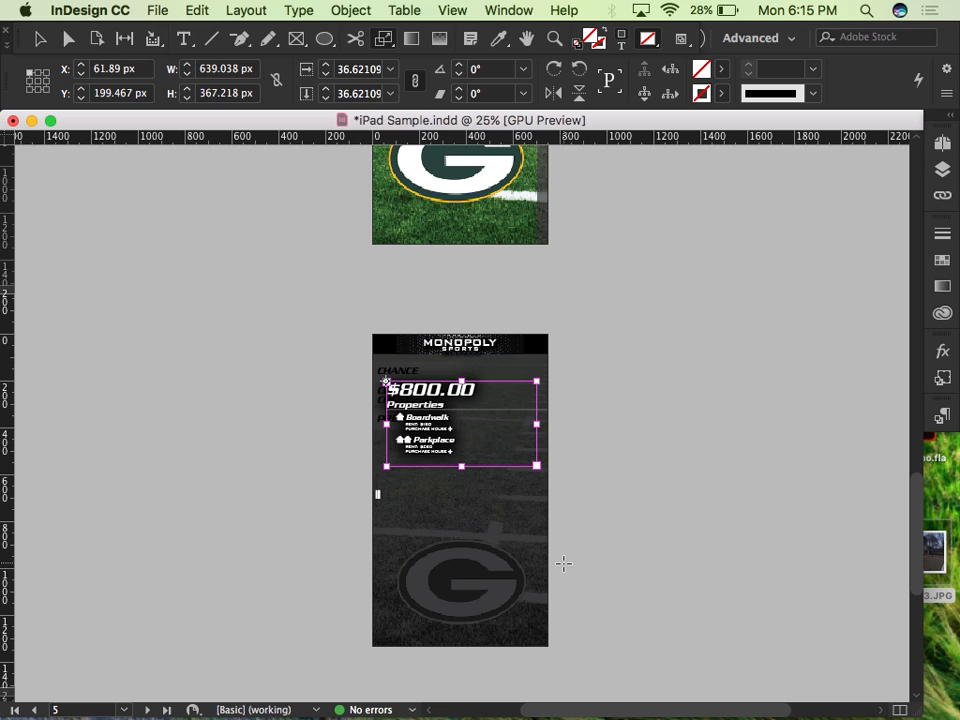
pyautogui.moveTo(563, 563); pyautogui.dragTo(696, 684)
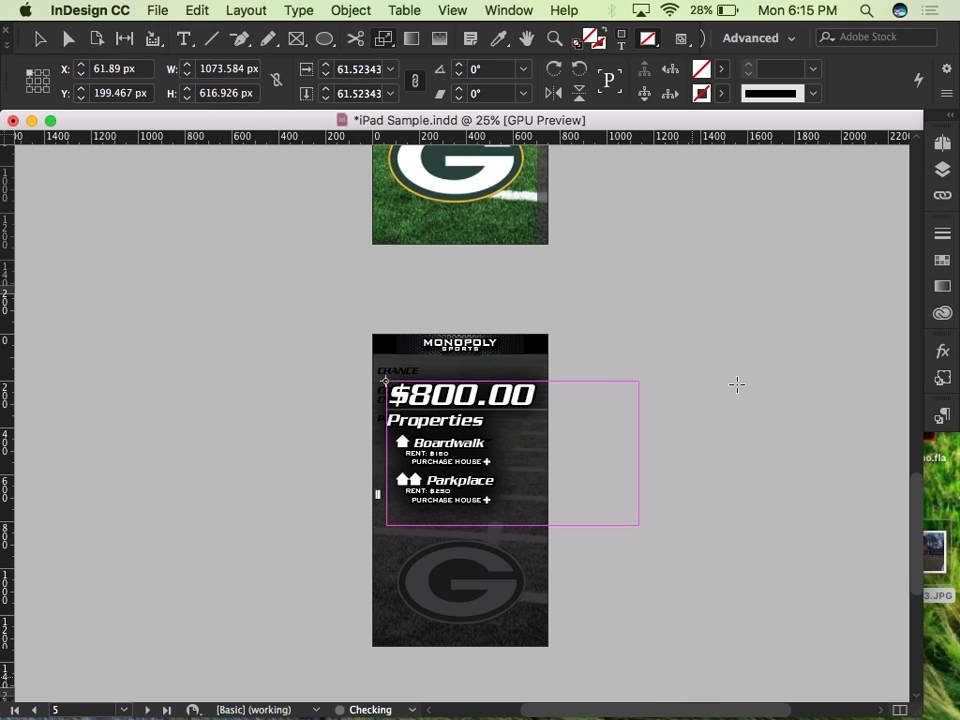
pyautogui.press('v')
pyautogui.click(728, 304)
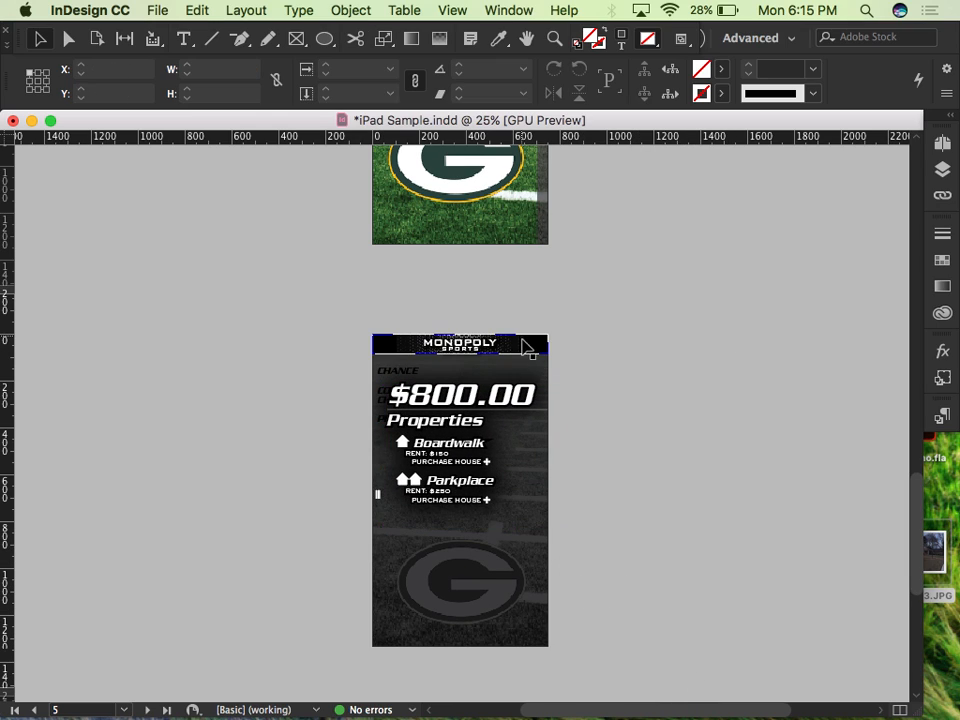
# - Move the divider line down to just below the Properties heading, at Y about 413 px
pyautogui.click(541, 410)
pyautogui.hotkey('shift', 'Down')
pyautogui.hotkey('shift', 'Down')
pyautogui.hotkey('shift', 'Down')
pyautogui.hotkey('shift', 'Down')
pyautogui.hotkey('shift', 'Down')
pyautogui.hotkey('shift', 'Down')
pyautogui.hotkey('shift', 'Down')
pyautogui.hotkey('shift', 'Down')
pyautogui.hotkey('shift', 'Down')
pyautogui.hotkey('shift', 'Down')
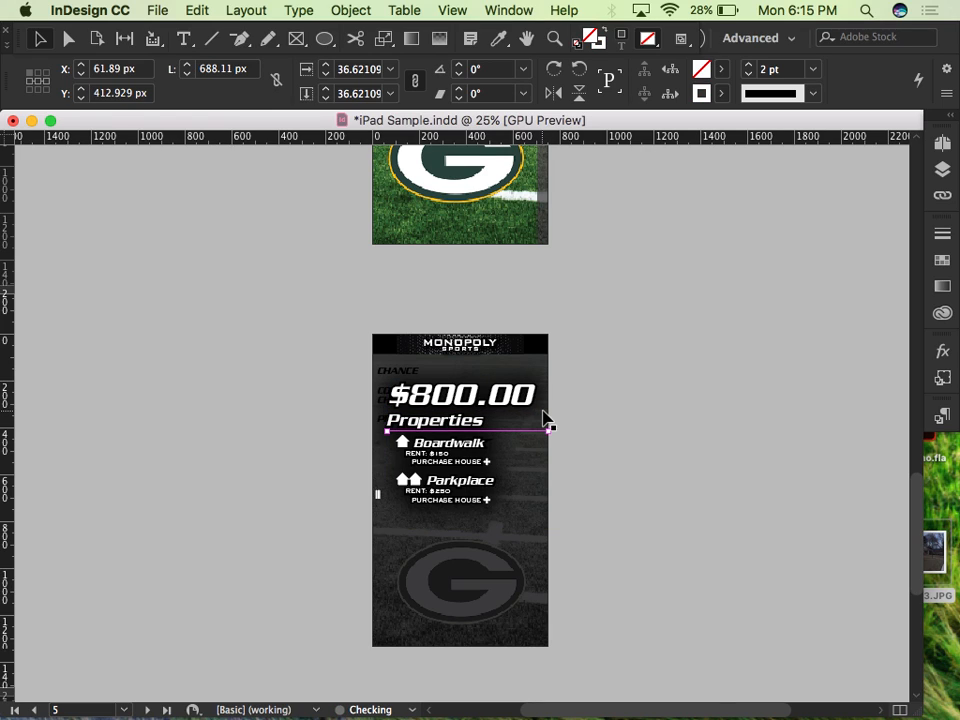
pyautogui.click(630, 402)
pyautogui.click(685, 286)
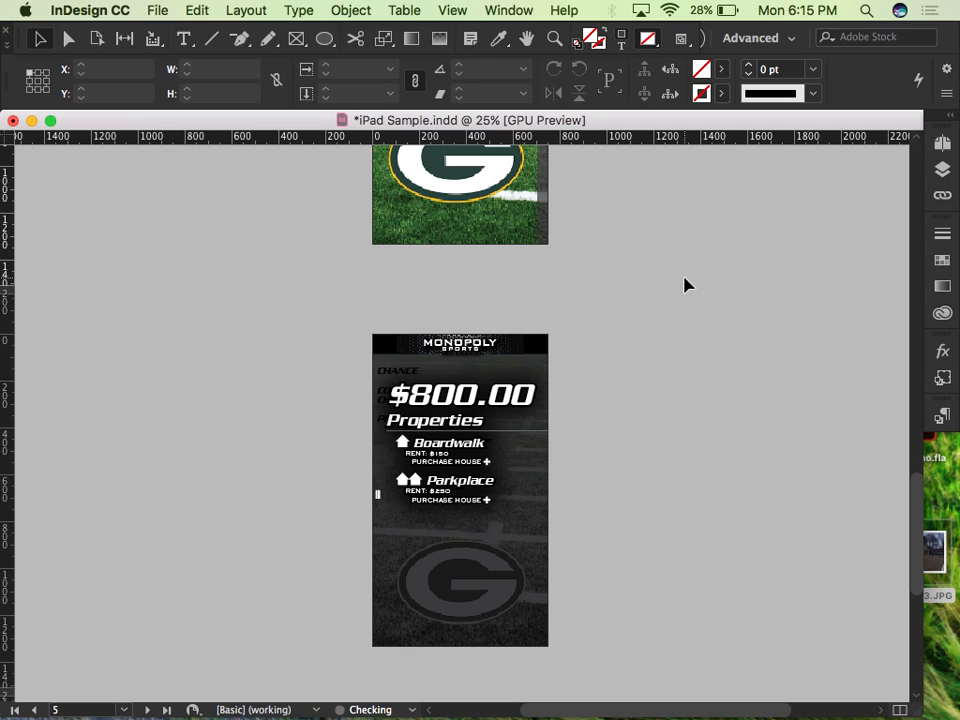
# - Compare the rearranged Properties page with the Chance video page below it, checking the extent of the dark overlay
pyautogui.click(543, 580)
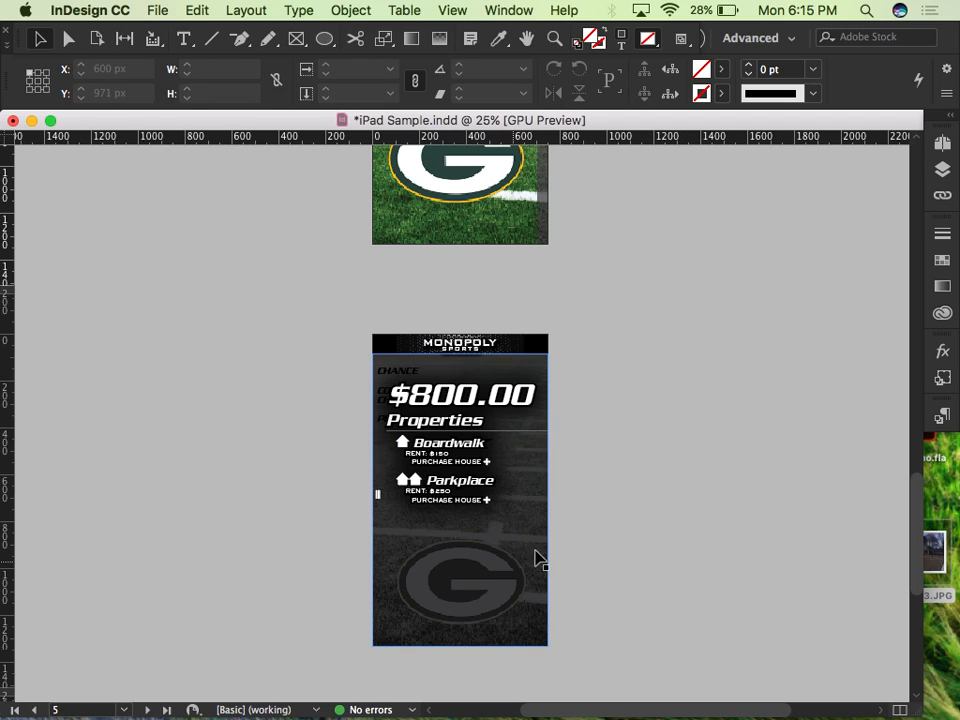
pyautogui.scroll(2, 668, 329)
pyautogui.scroll(-3, 668, 329)
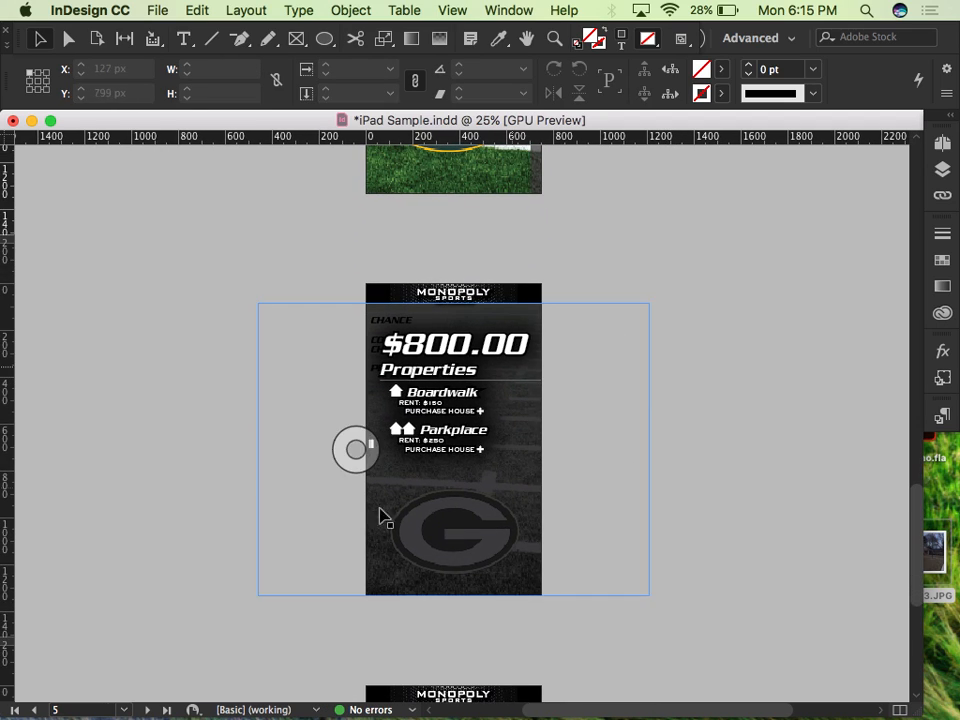
pyautogui.scroll(-10, 658, 490)
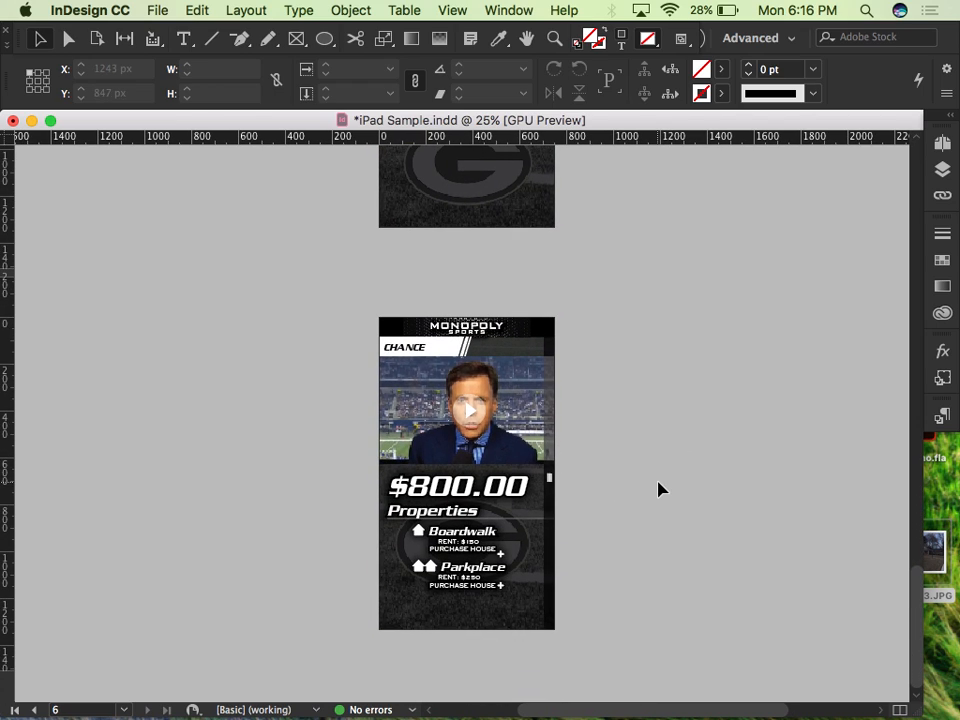
pyautogui.scroll(11, 658, 490)
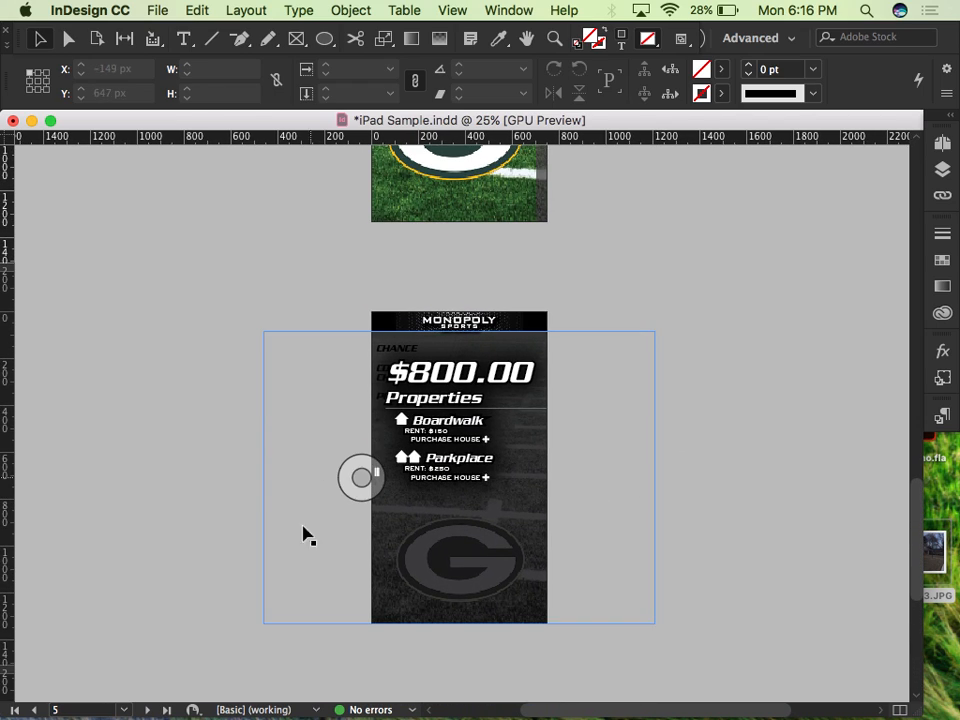
pyautogui.click(513, 534)
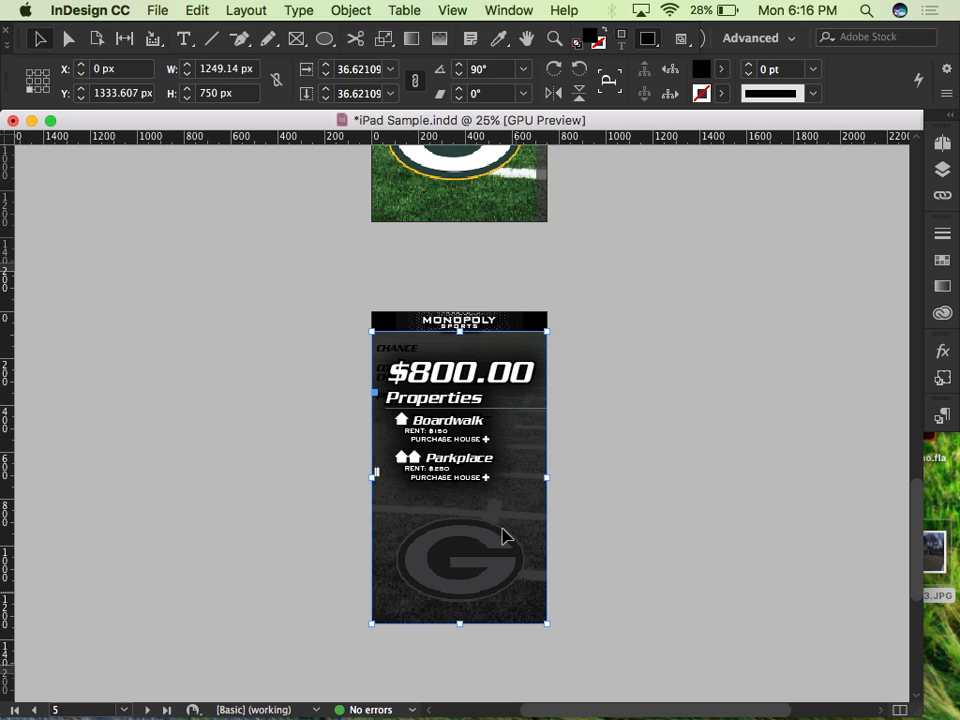
pyautogui.click(617, 499)
pyautogui.click(762, 470)
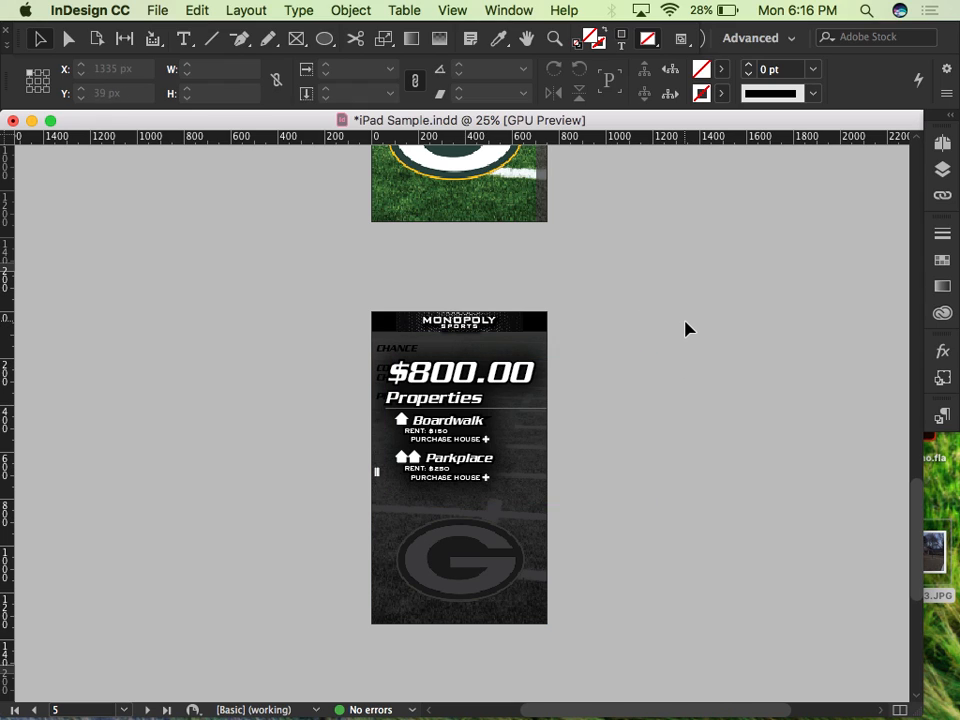
# - Save the iPad Sample document and review the phone pages against the original iPad pages
pyautogui.scroll(3, 686, 329)
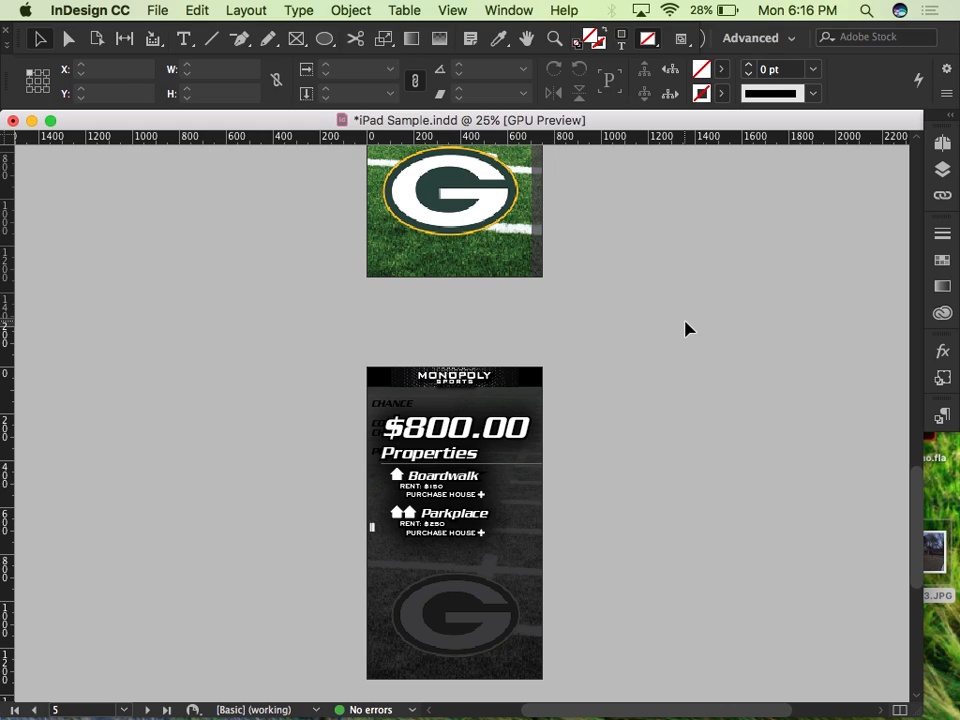
pyautogui.scroll(10, 686, 329)
pyautogui.press('super+s')
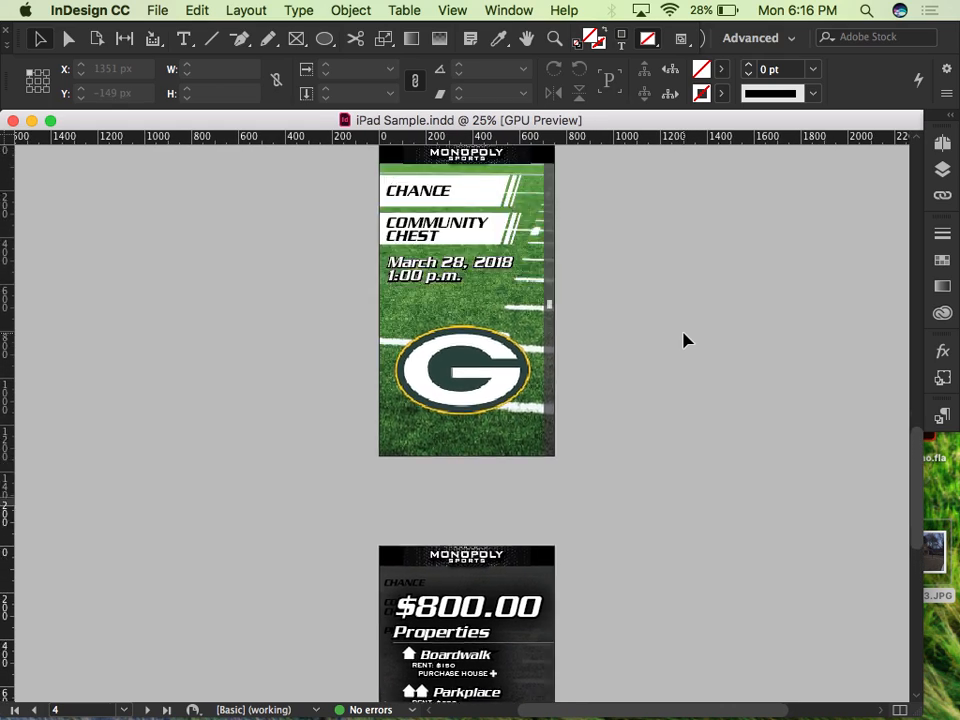
pyautogui.scroll(15, 686, 341)
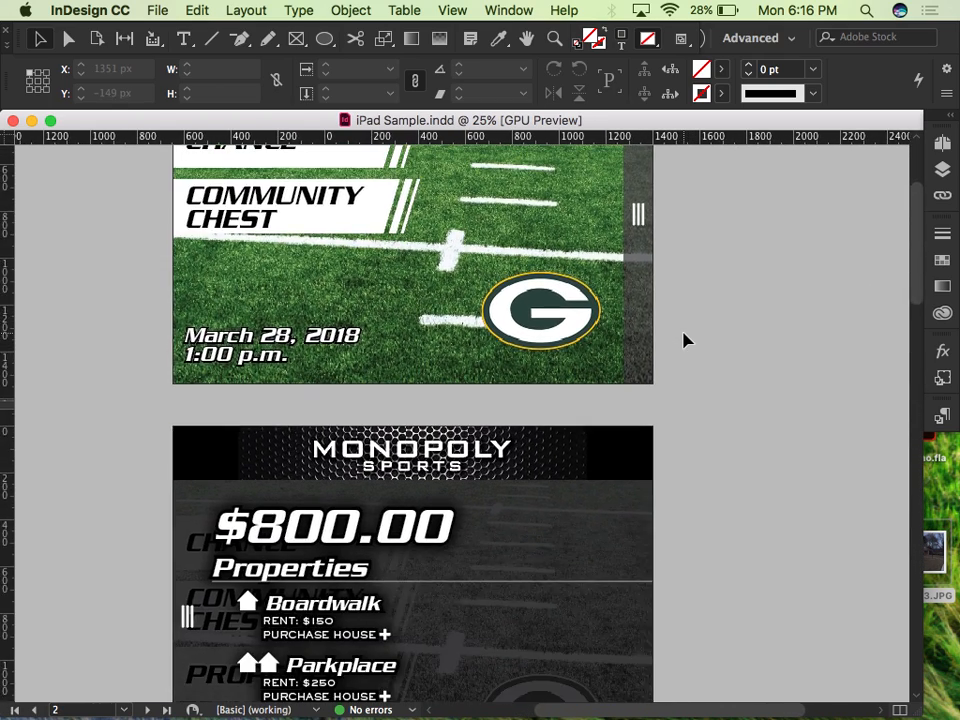
pyautogui.scroll(-15, 684, 341)
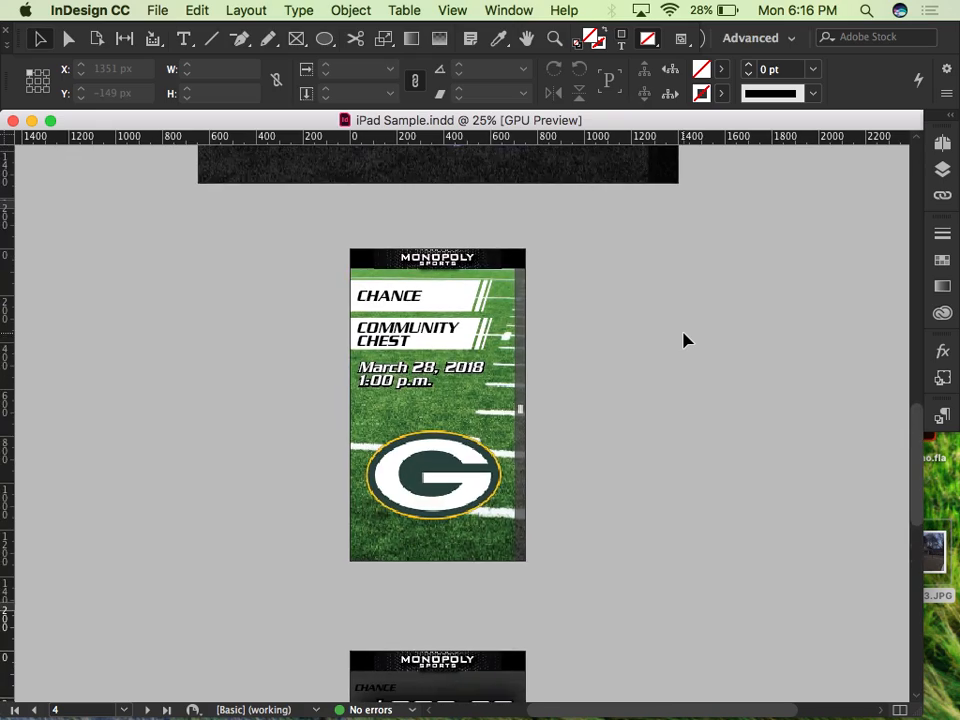
pyautogui.scroll(-5, 684, 341)
pyautogui.scroll(8, 684, 341)
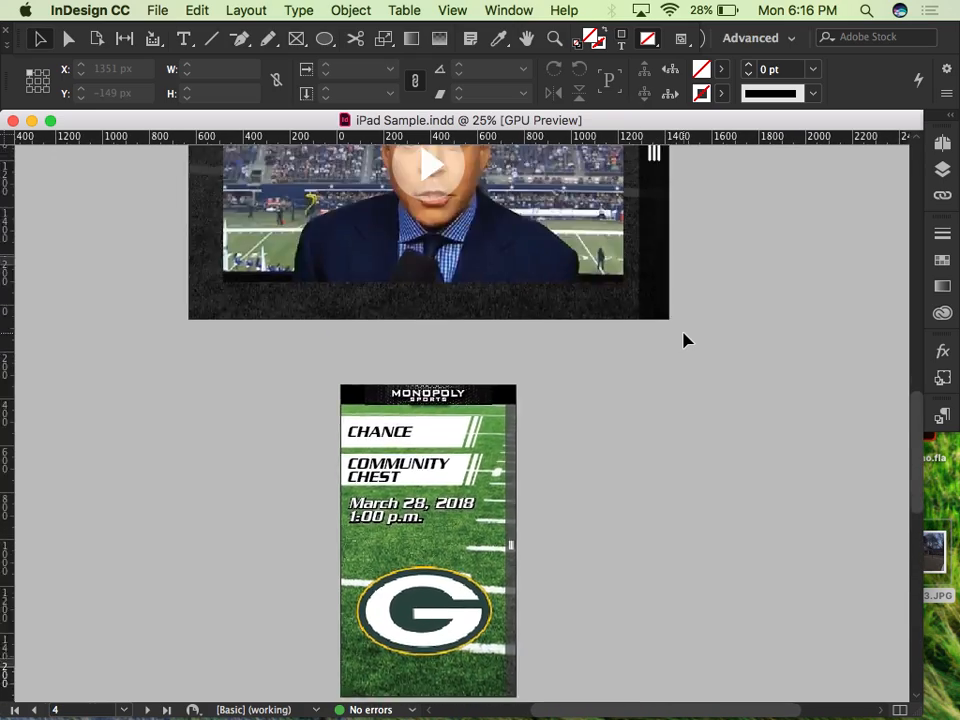
pyautogui.scroll(15, 684, 341)
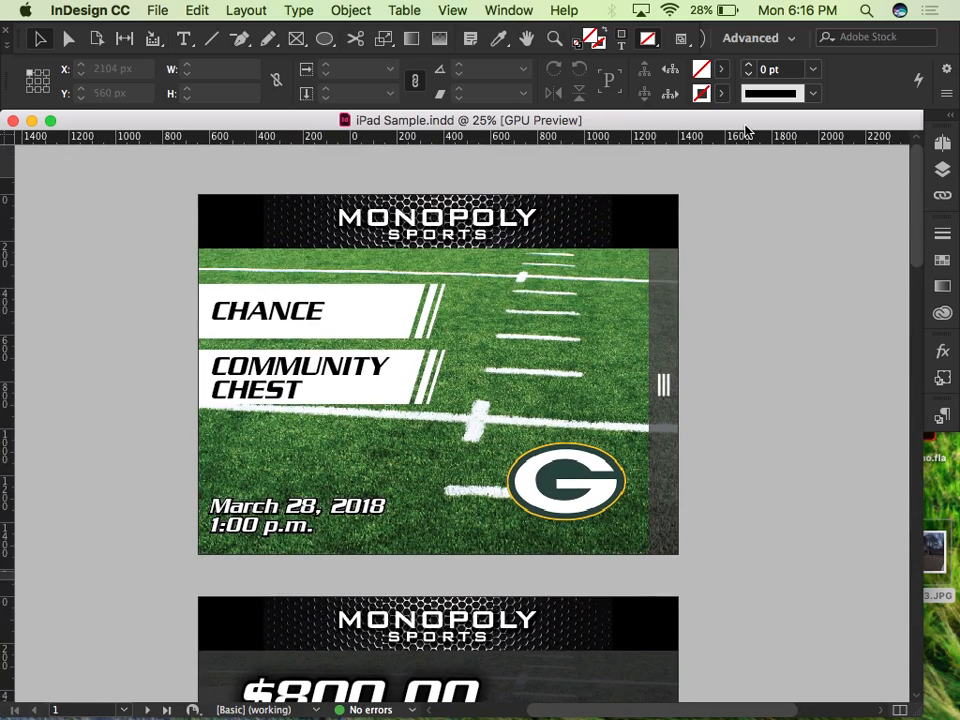
# - Move the InDesign document window aside and open the iPad Screen.psd device mockup in Photoshop
pyautogui.moveTo(744, 127); pyautogui.dragTo(534, 150)
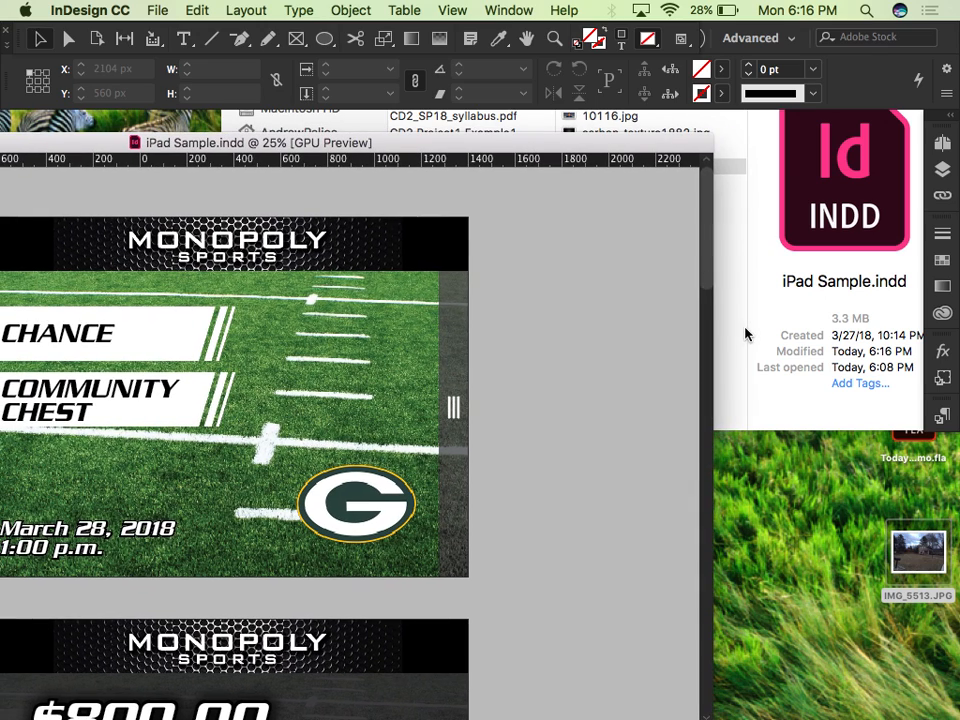
pyautogui.click(745, 334)
pyautogui.moveTo(613, 184); pyautogui.dragTo(280, 695)
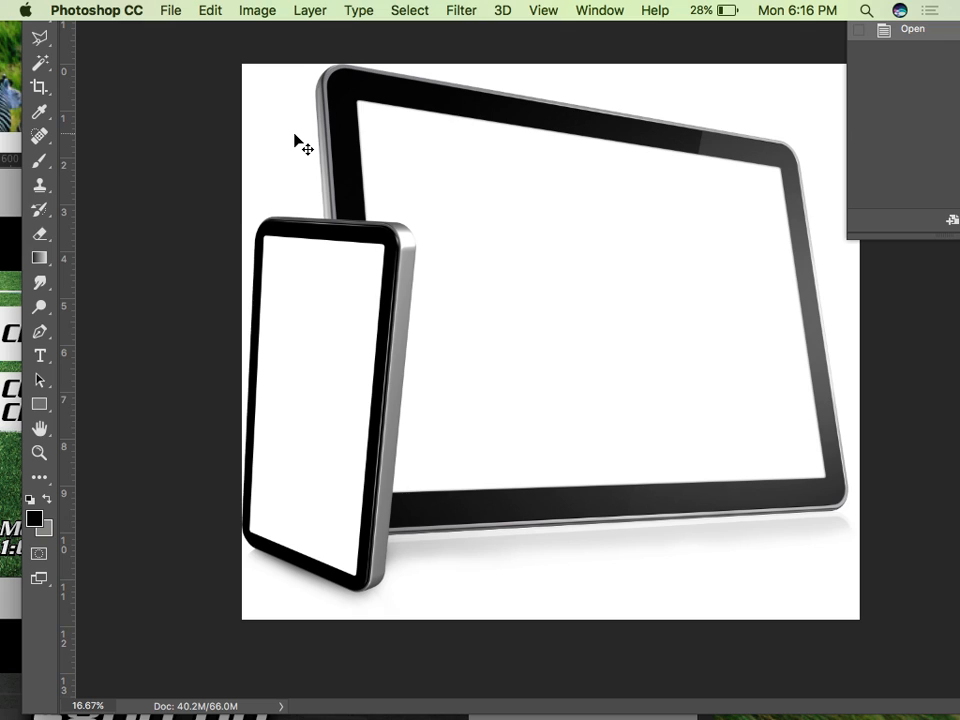
pyautogui.press('super+plus')
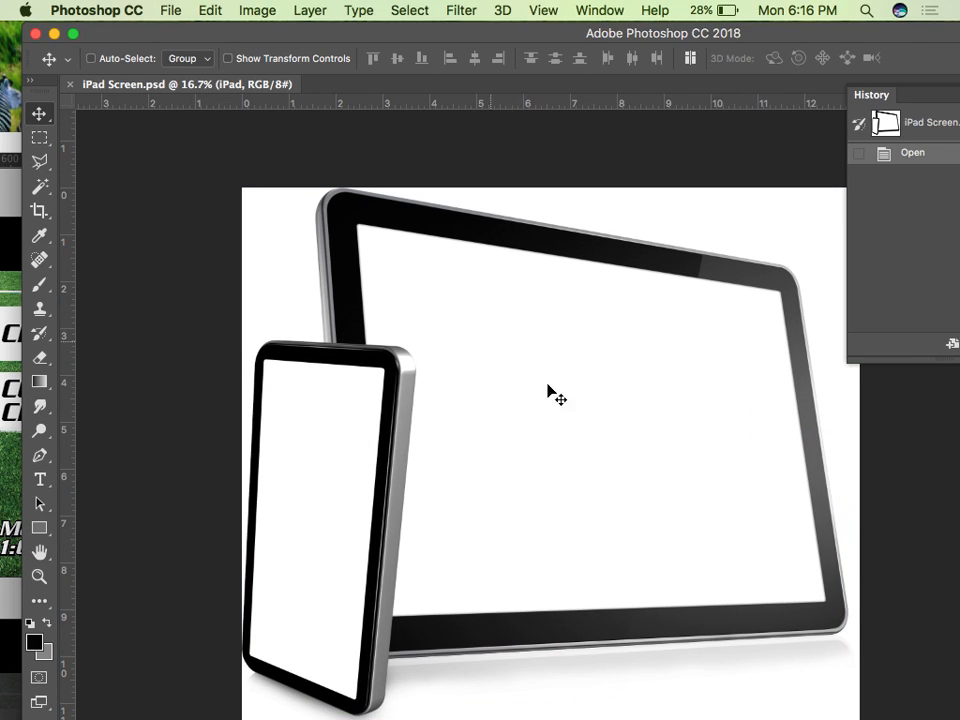
# - Shift the Photoshop window aside and switch back to the iPad Sample document in InDesign
pyautogui.moveTo(565, 37); pyautogui.dragTo(504, 37)
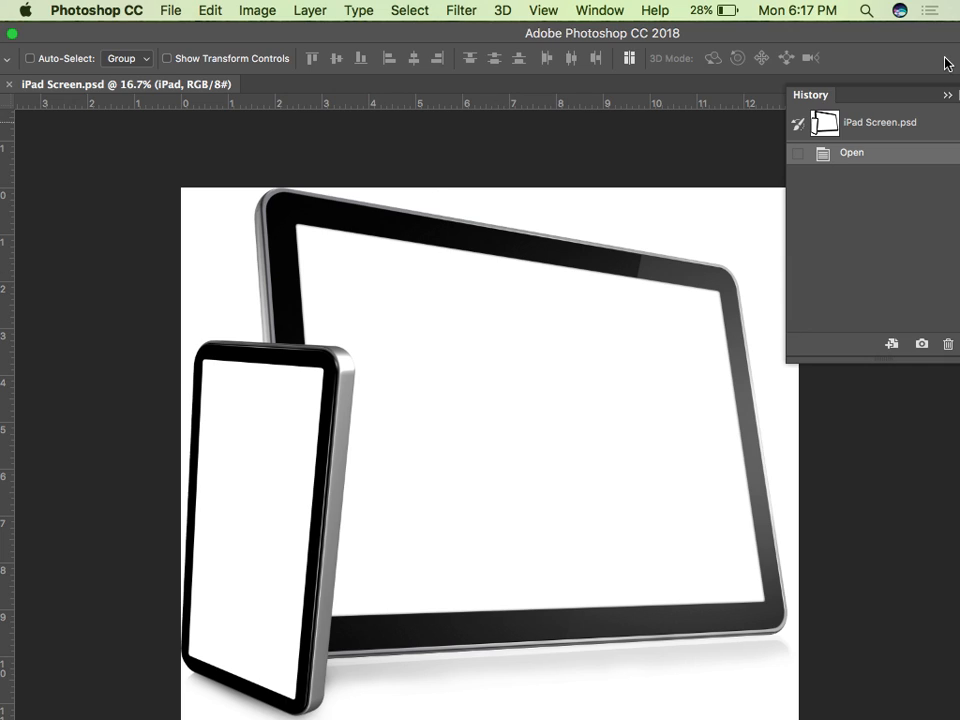
pyautogui.moveTo(784, 35); pyautogui.dragTo(738, 26)
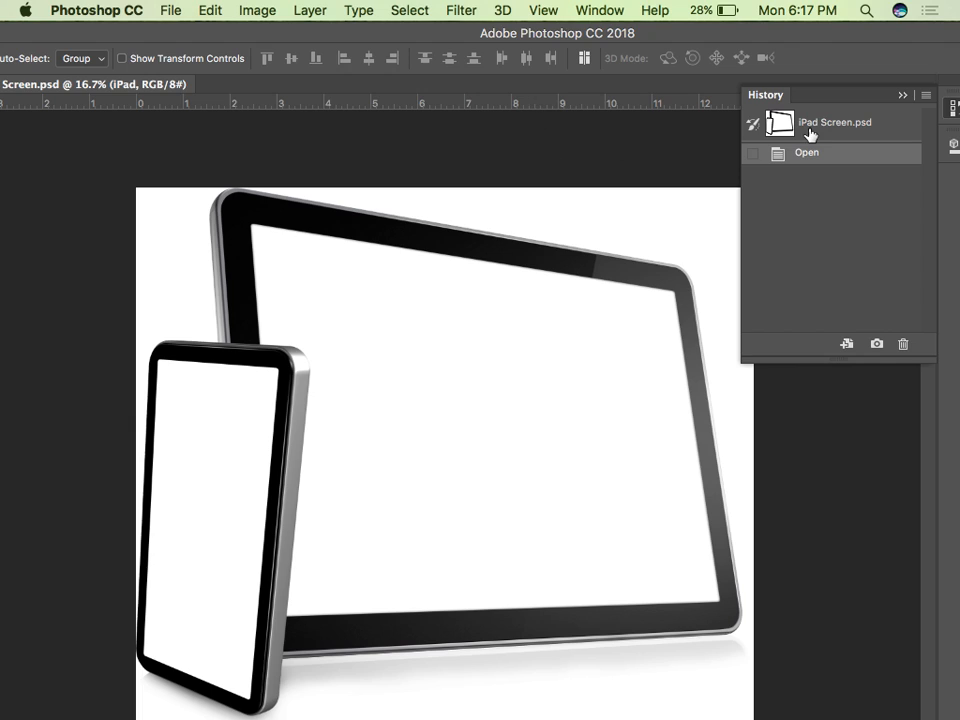
pyautogui.moveTo(880, 22); pyautogui.dragTo(957, 35)
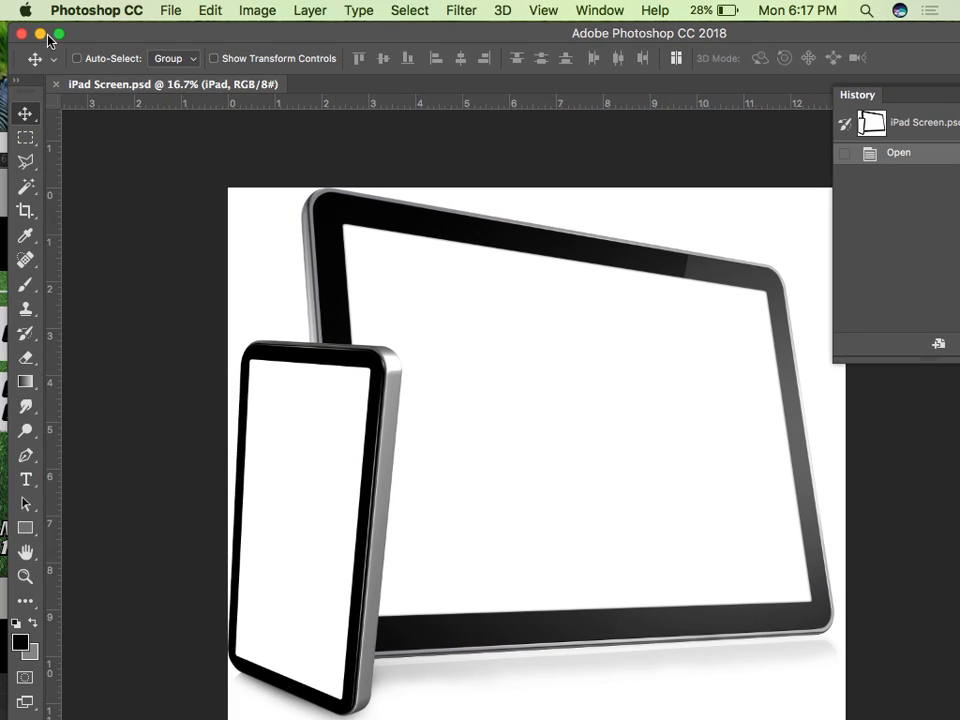
pyautogui.moveTo(80, 33); pyautogui.dragTo(333, 8)
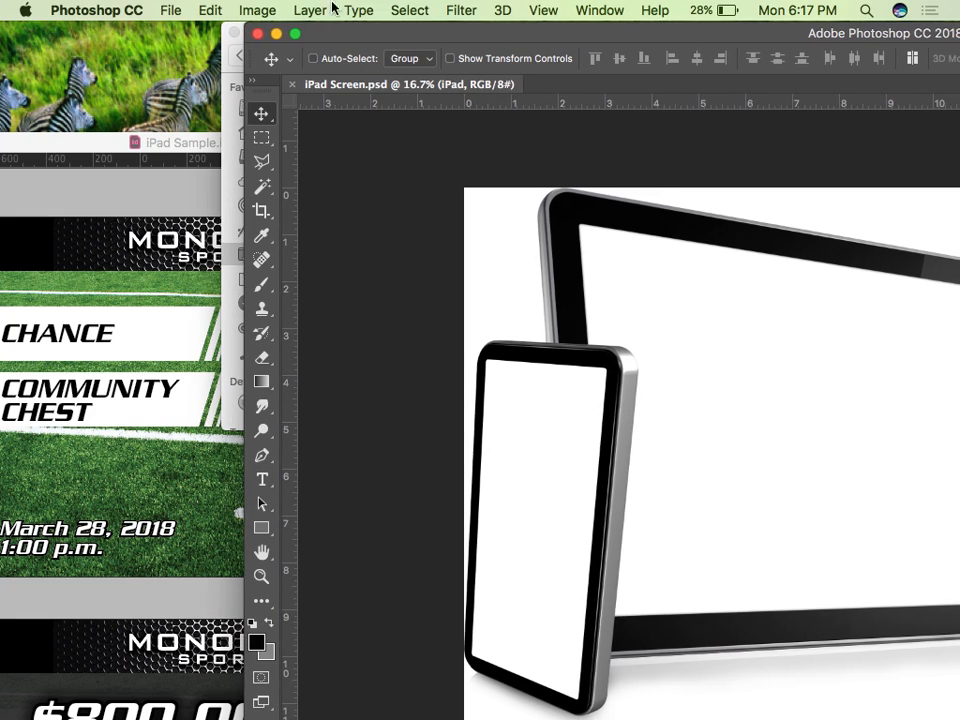
pyautogui.click(91, 152)
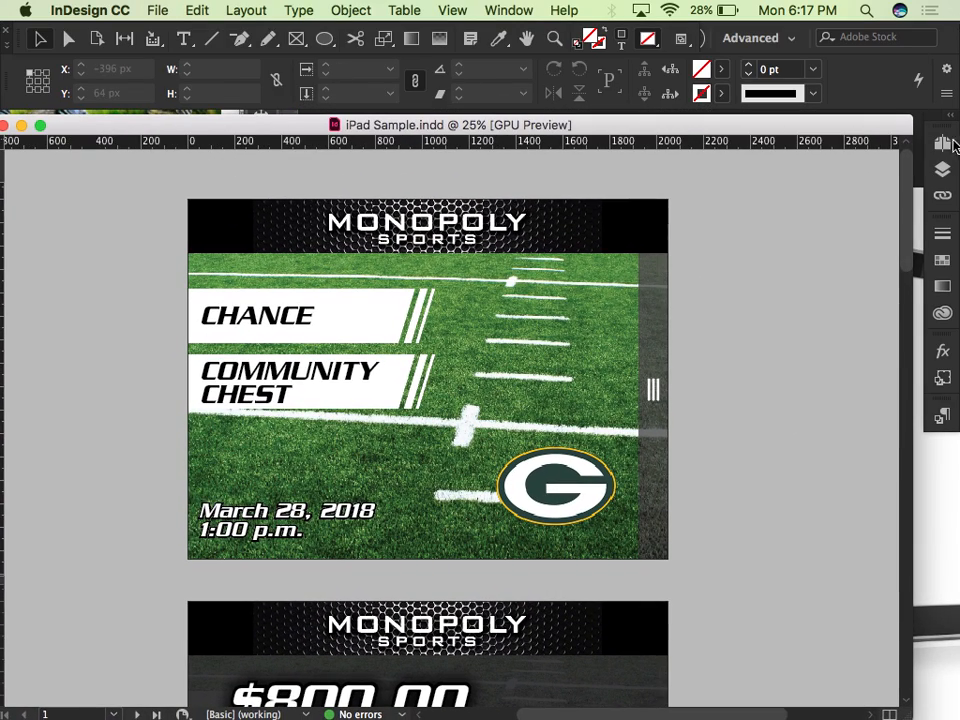
# - Check the first iPad page's number in the page list and set up a PNG export named iPad-1 on the Desktop
pyautogui.click(943, 145)
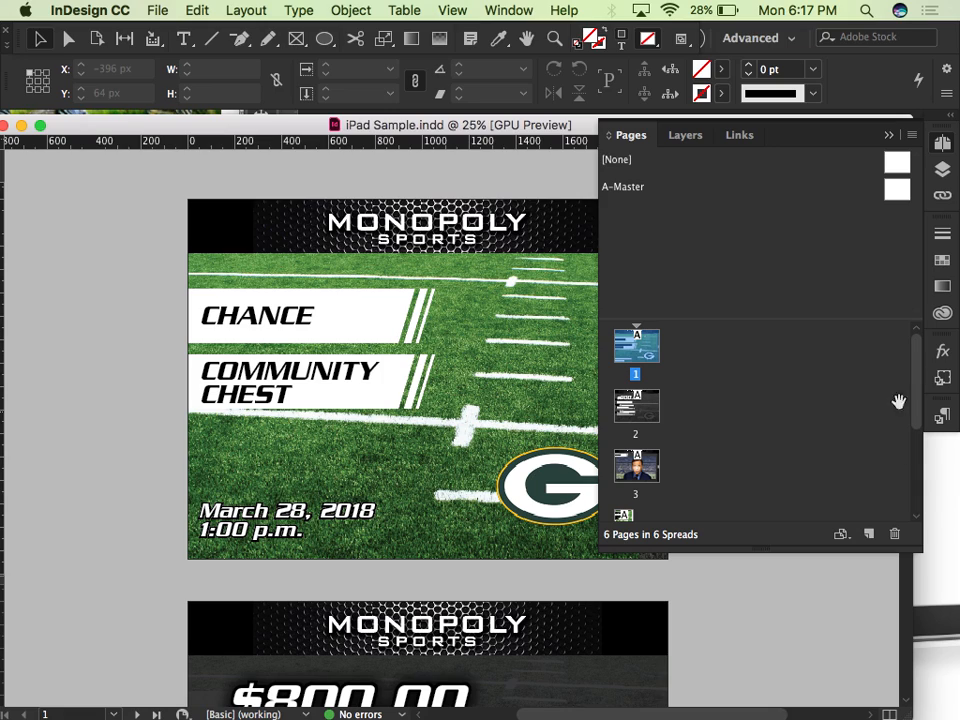
pyautogui.scroll(-1, 905, 405)
pyautogui.scroll(1, 922, 412)
pyautogui.click(90, 10)
pyautogui.moveTo(146, 8)
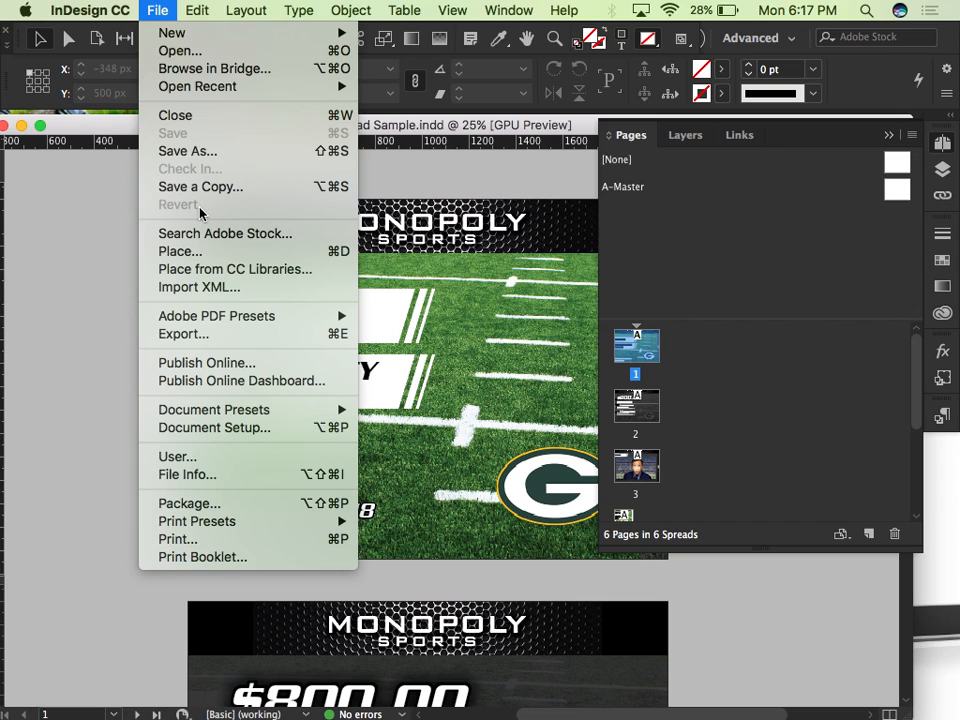
pyautogui.click(180, 334)
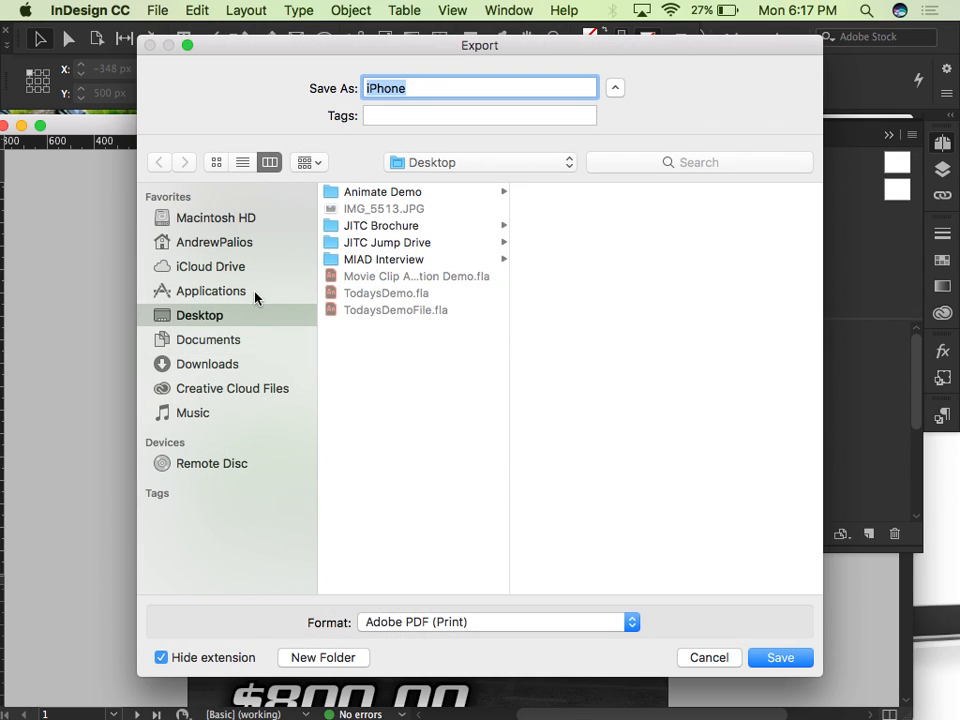
pyautogui.click(556, 628)
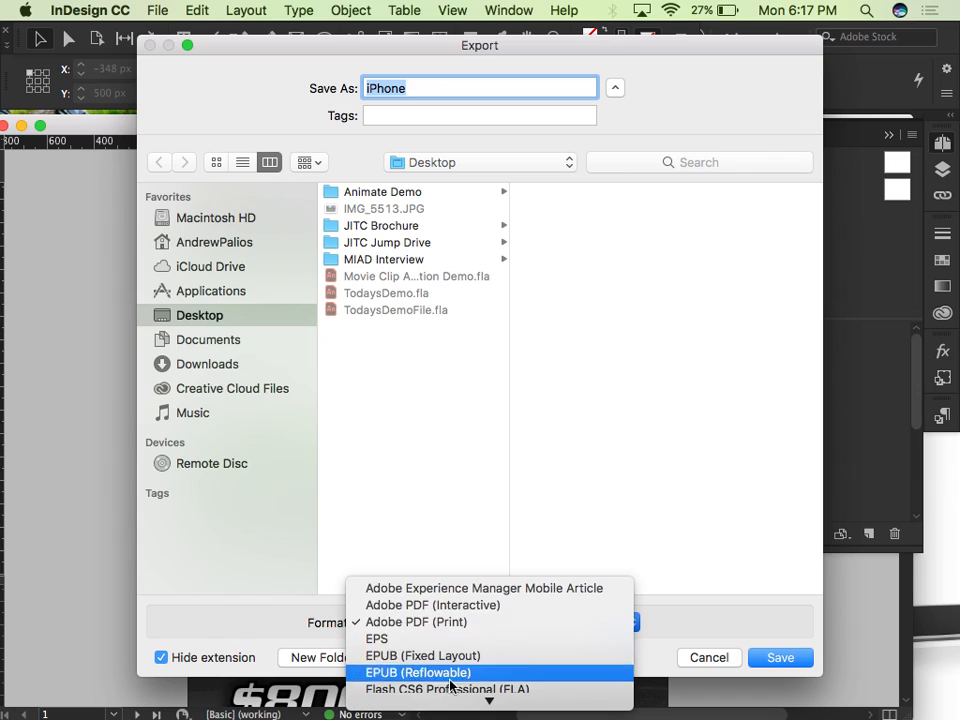
pyautogui.click(461, 681)
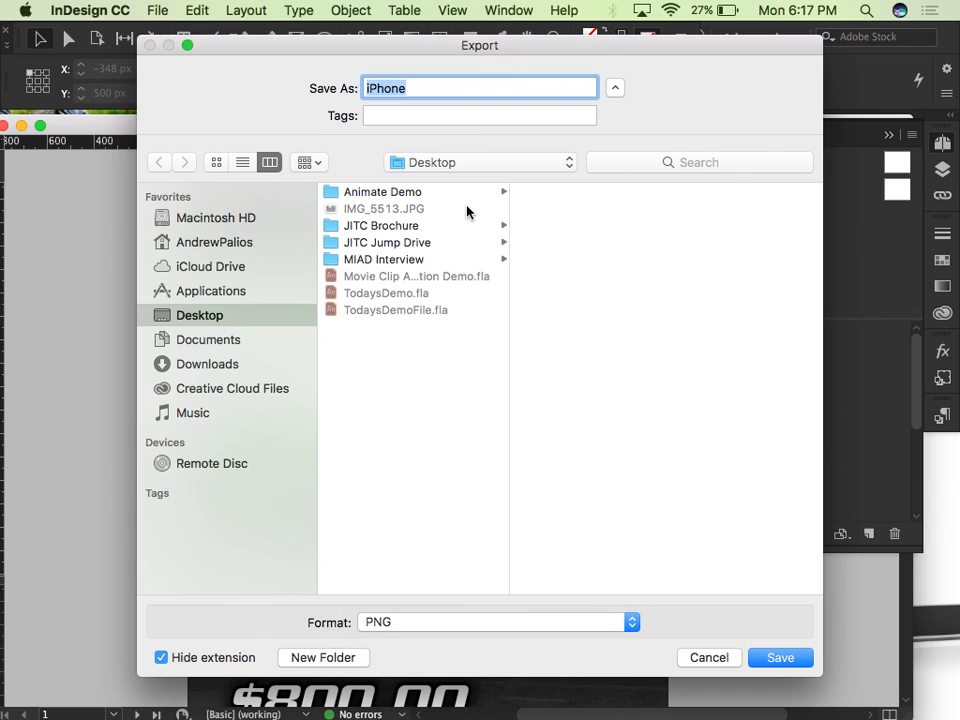
pyautogui.write('iPad-1')
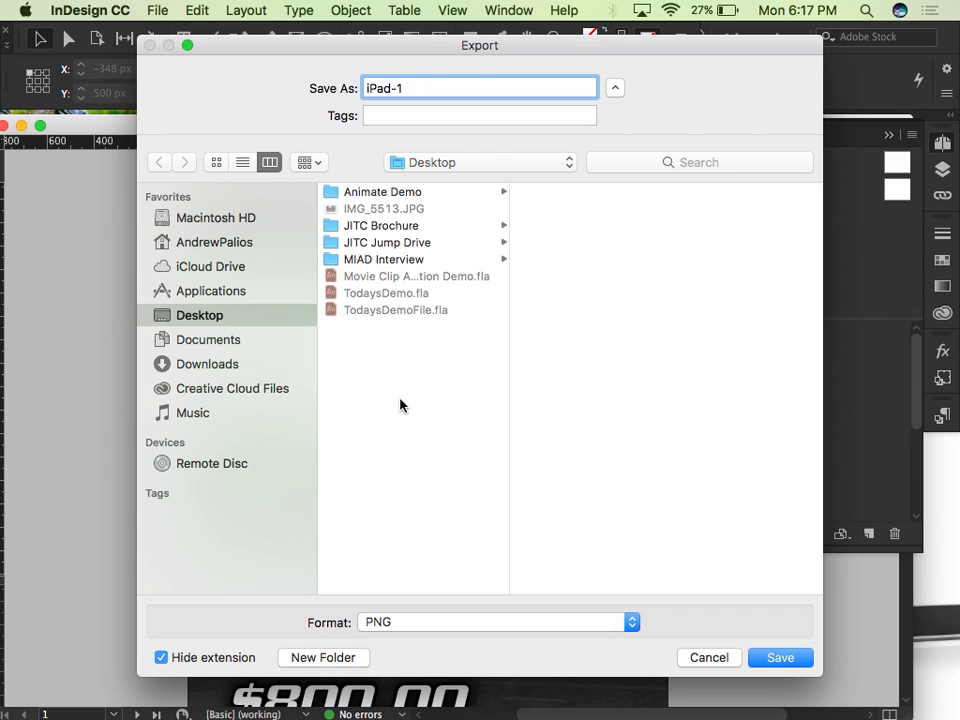
pyautogui.click(513, 405)
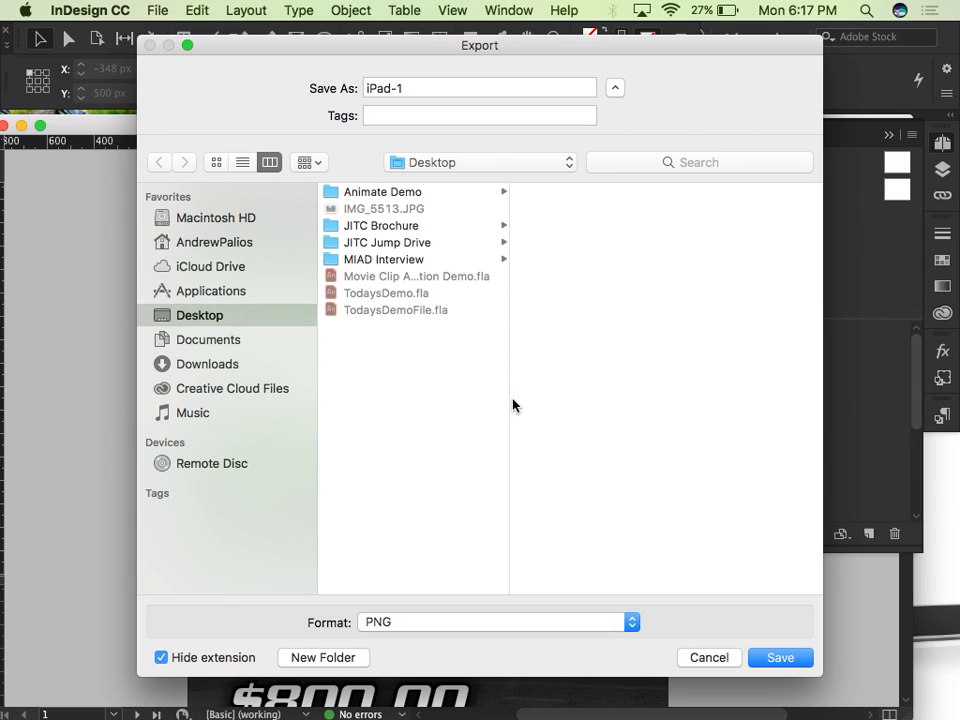
# - Export only page 1 as the iPad-1 PNG at maximum quality, 300 ppi and RGB
pyautogui.click(781, 657)
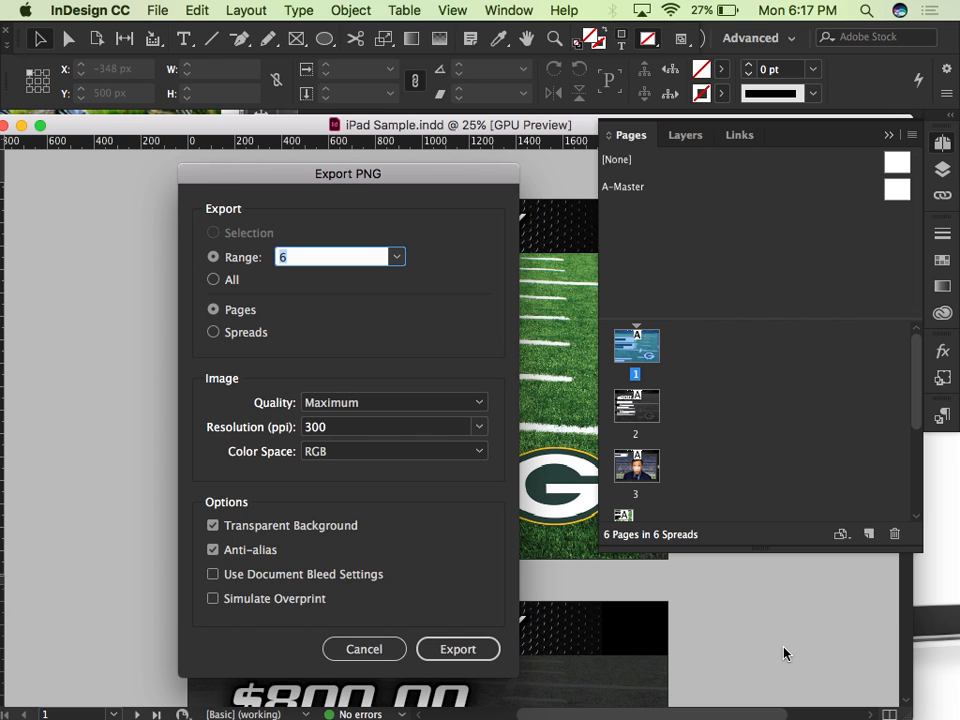
pyautogui.click(285, 262)
pyautogui.click(470, 655)
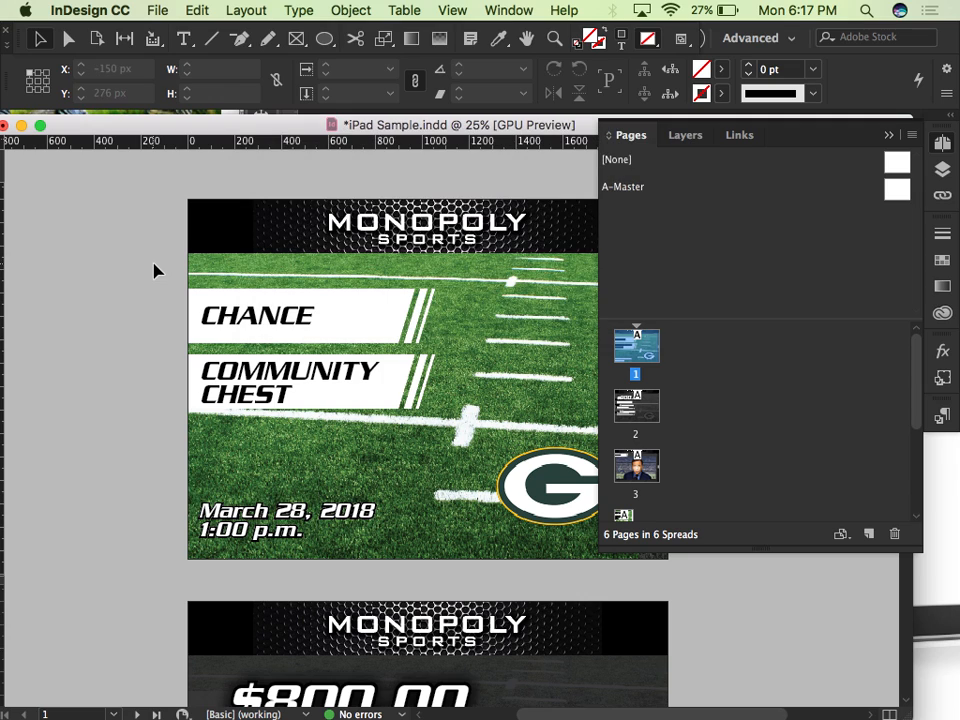
# - Find the page number of the Chance and Community Chest phone layout and set up a Desktop PNG export named iPhone-1
pyautogui.scroll(-15, 153, 270)
pyautogui.scroll(-5, 153, 270)
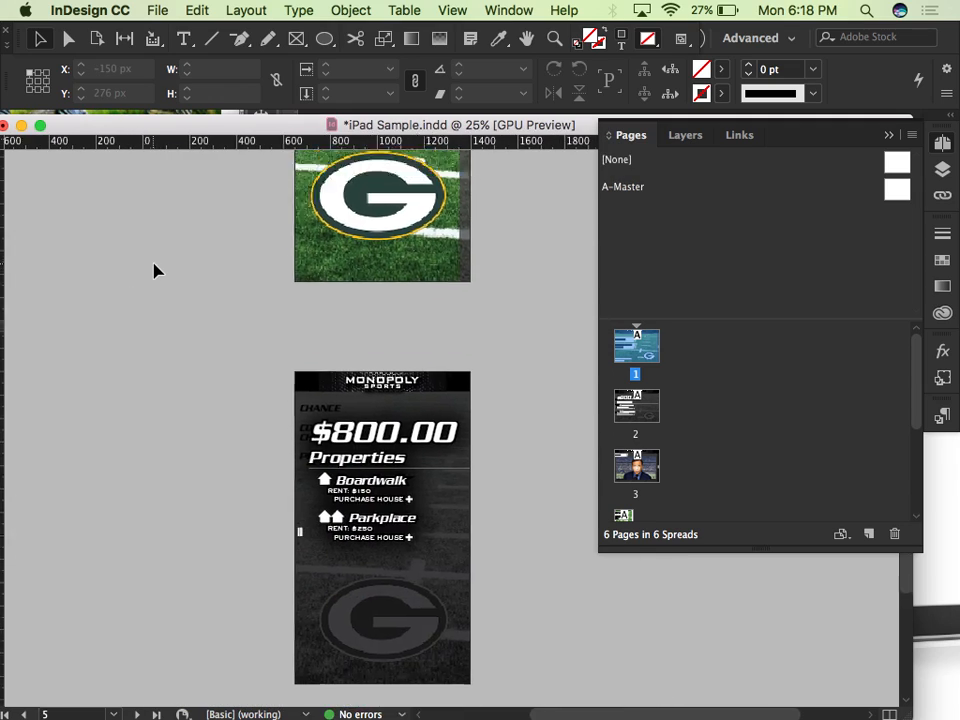
pyautogui.scroll(6, 154, 270)
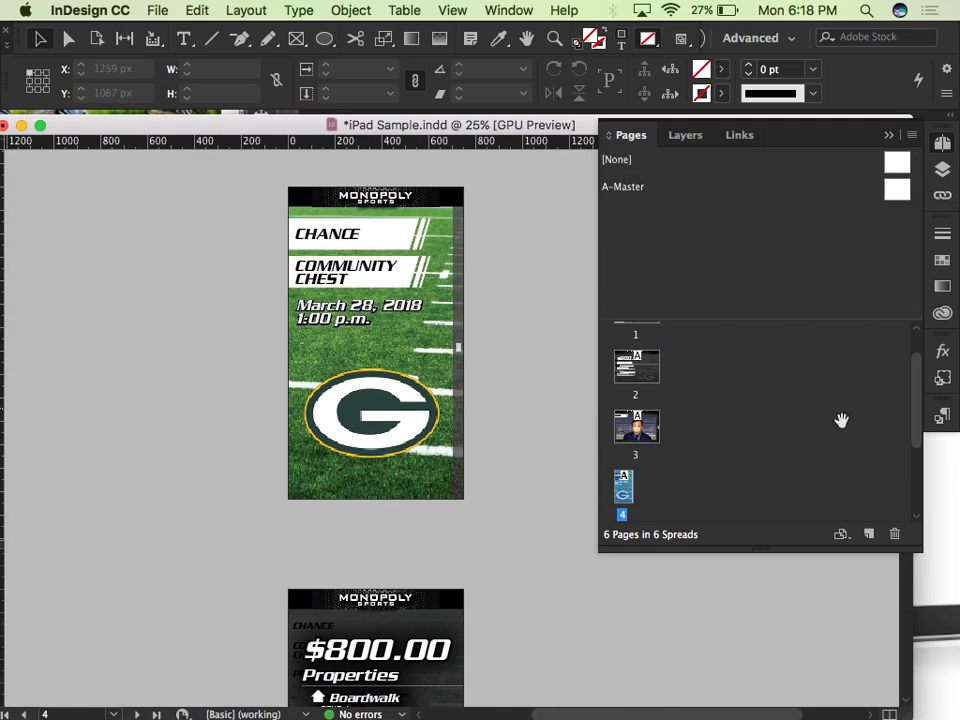
pyautogui.moveTo(917, 401); pyautogui.dragTo(915, 452)
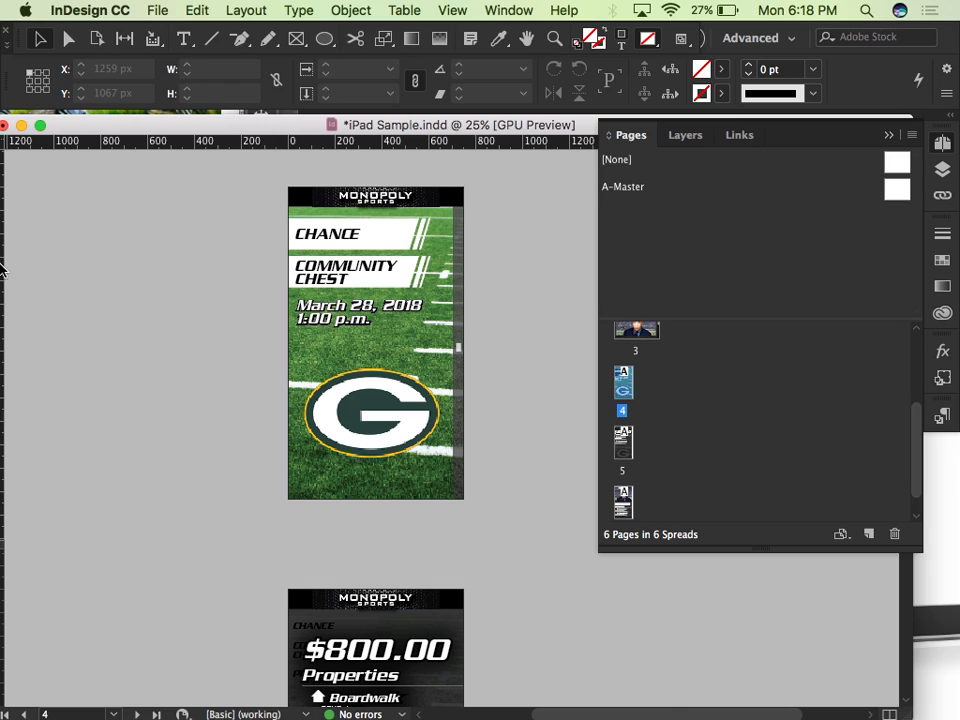
pyautogui.click(153, 9)
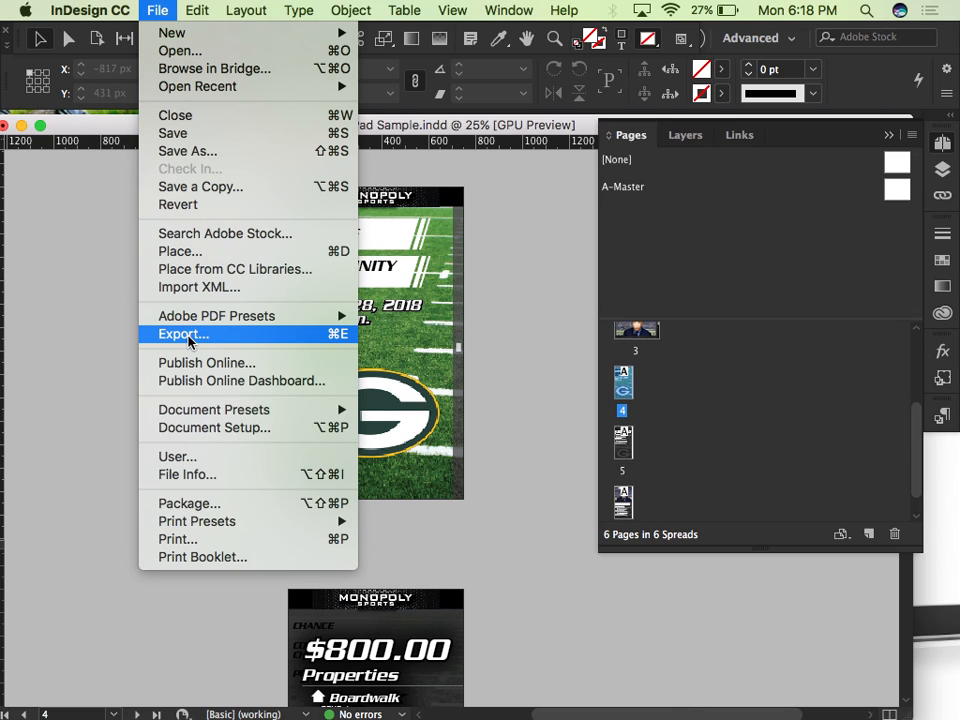
pyautogui.click(186, 334)
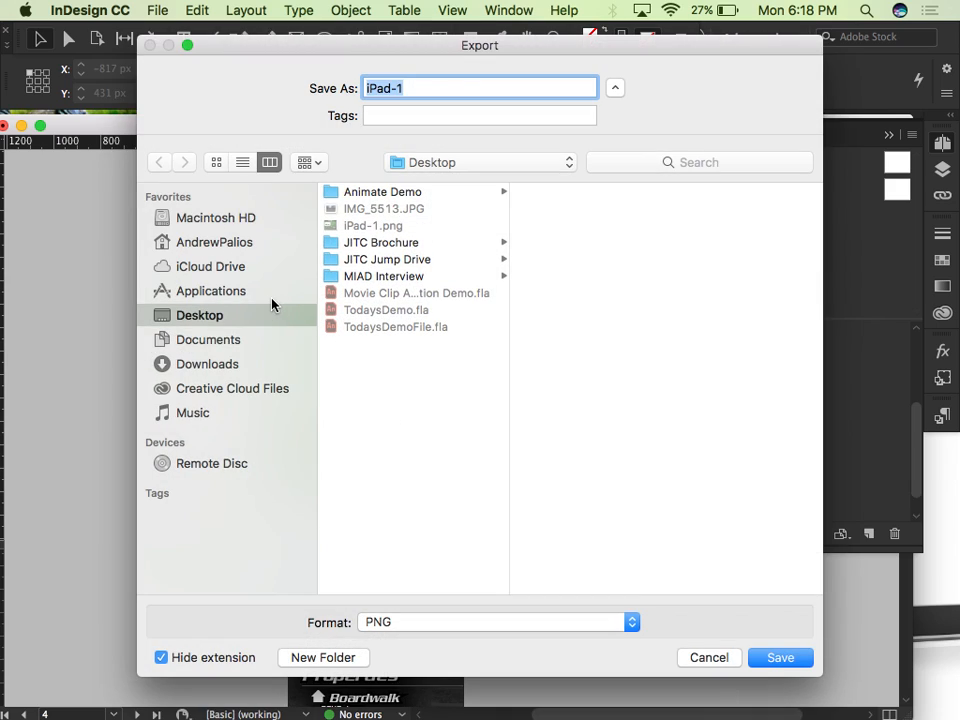
pyautogui.click(355, 228)
pyautogui.doubleClick(378, 89)
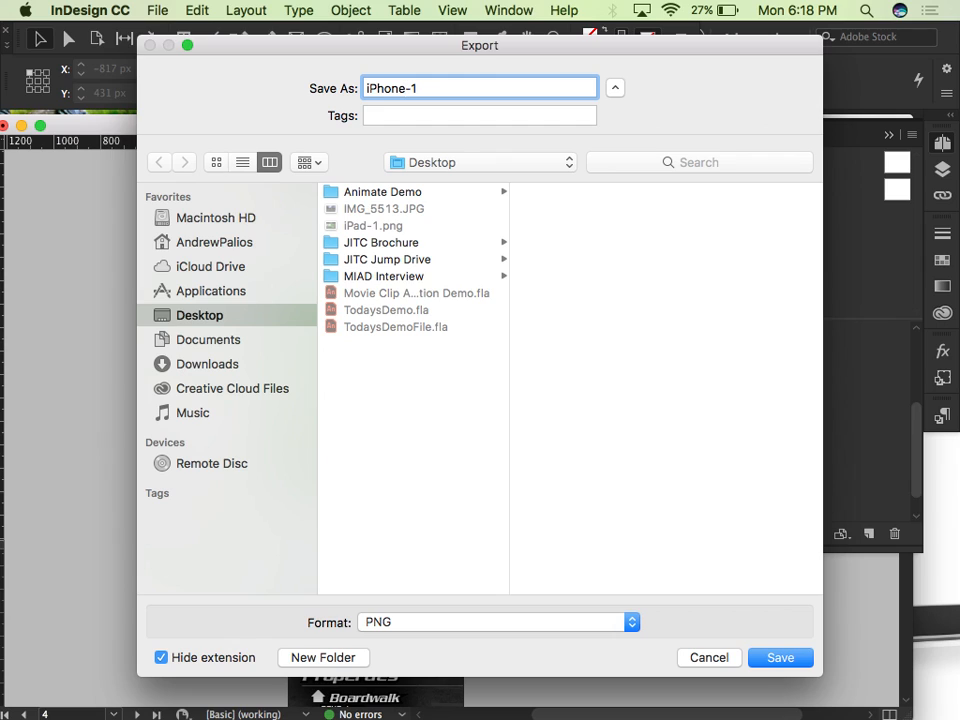
pyautogui.click(476, 484)
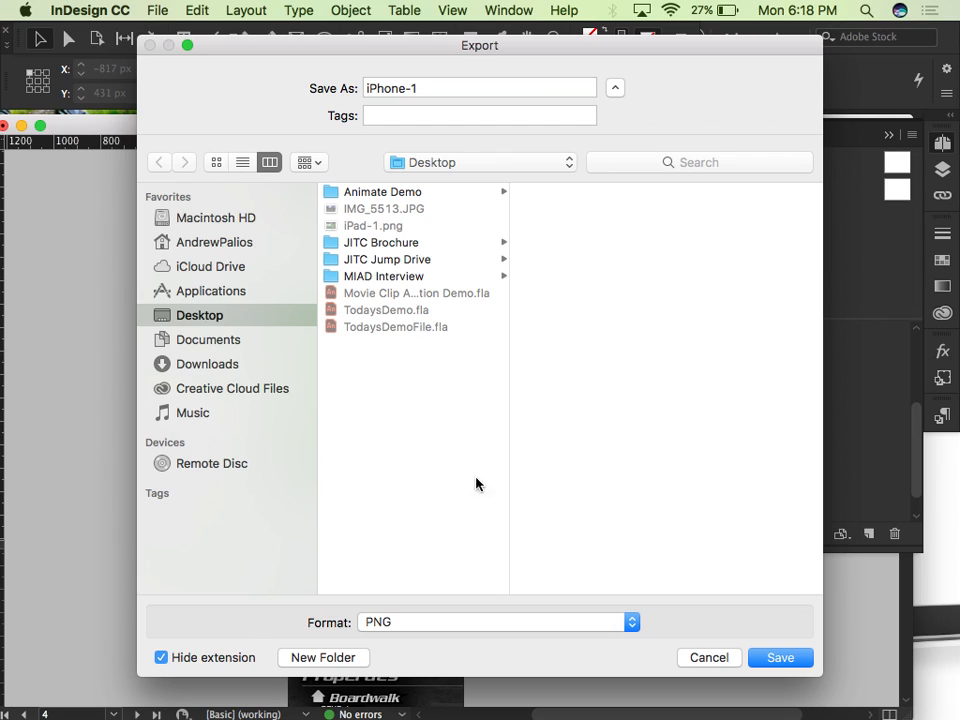
# - Export only page 4 as the iPhone-1 PNG at maximum quality, 300 ppi and RGB
pyautogui.click(801, 660)
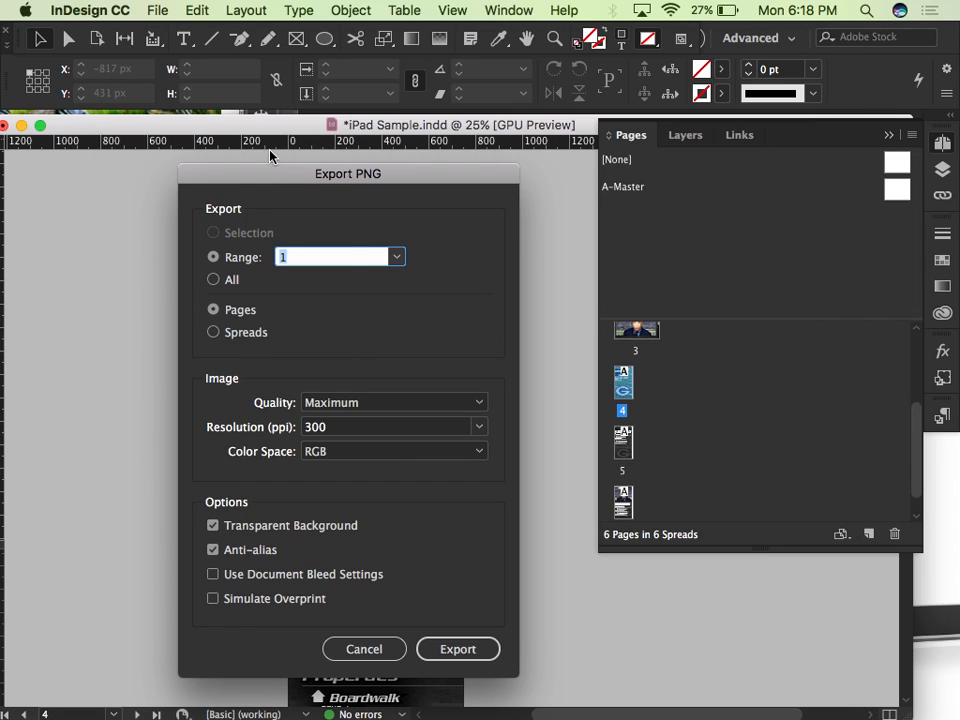
pyautogui.moveTo(257, 177); pyautogui.dragTo(249, 161)
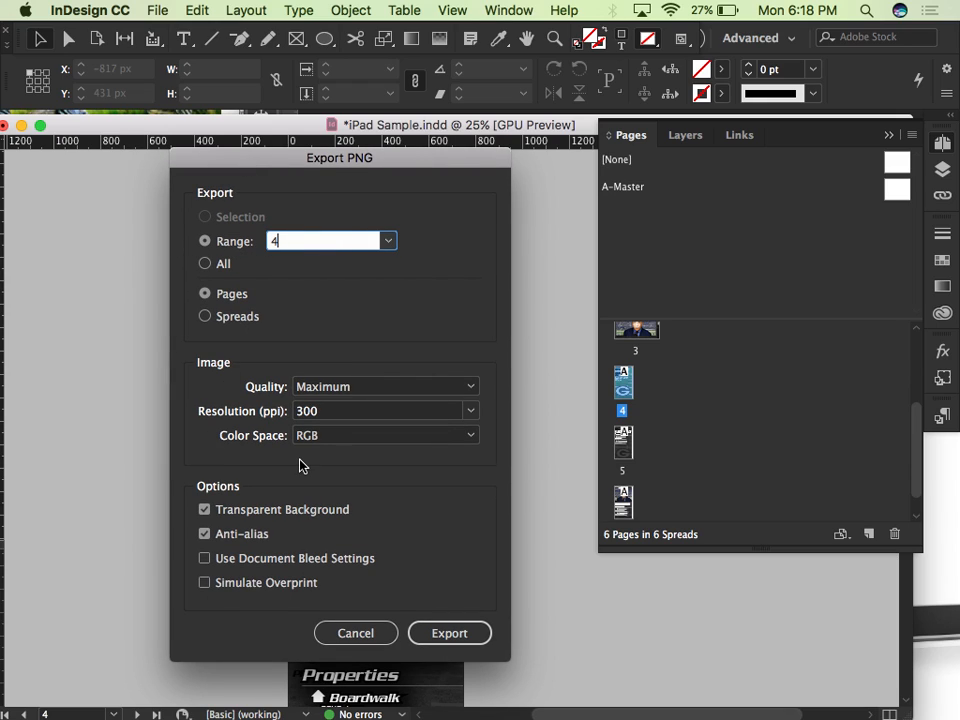
pyautogui.click(447, 630)
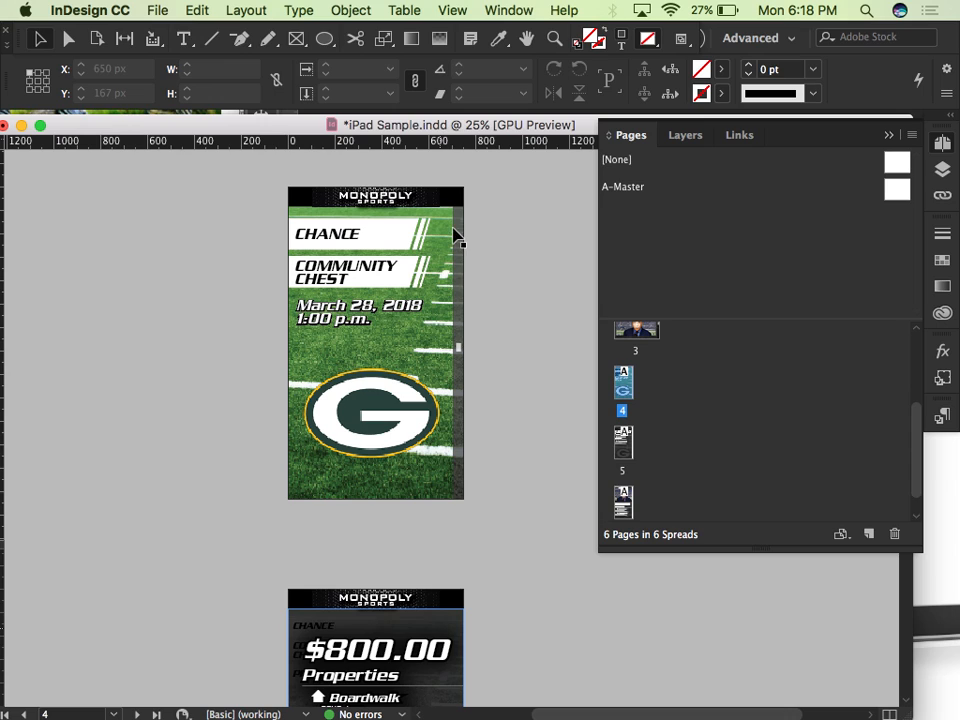
# - Minimize the iPad Sample document window to uncover the device mockup in Photoshop
pyautogui.moveTo(177, 123); pyautogui.dragTo(282, 157)
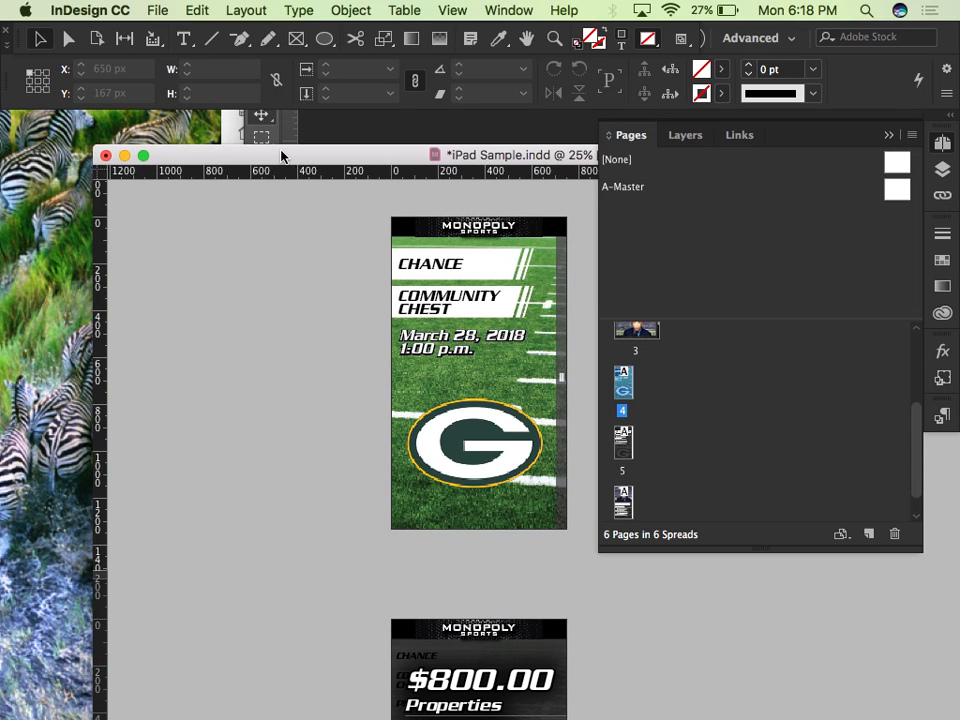
pyautogui.click(124, 156)
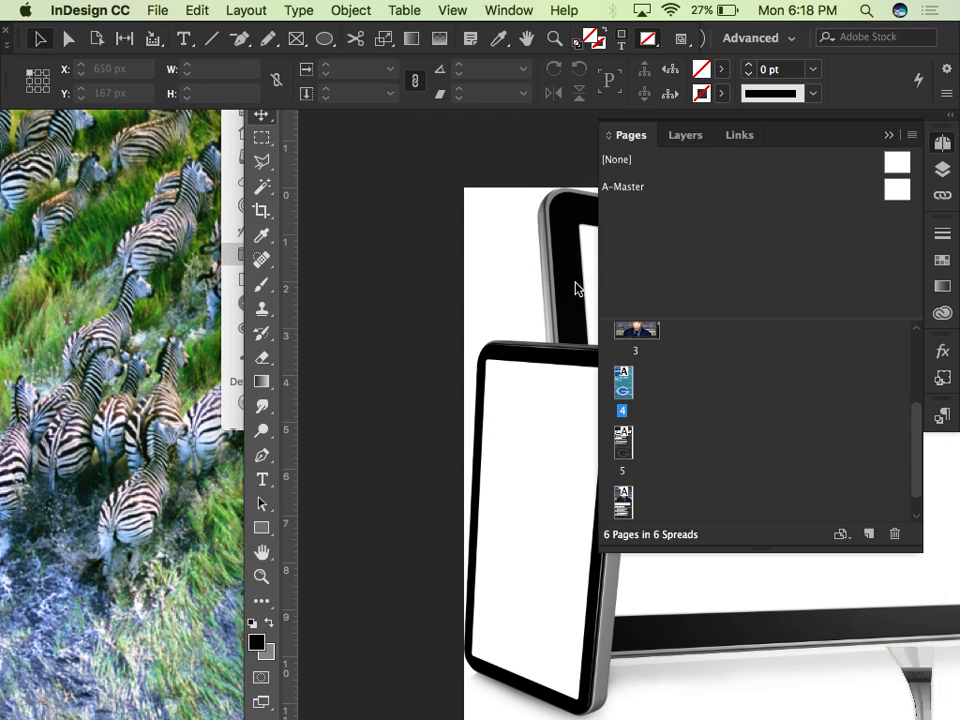
# - Switch to Photoshop, uncover the exported files on the Desktop and open iPad-1.png in it
pyautogui.click(428, 242)
pyautogui.moveTo(607, 34); pyautogui.dragTo(3, 8)
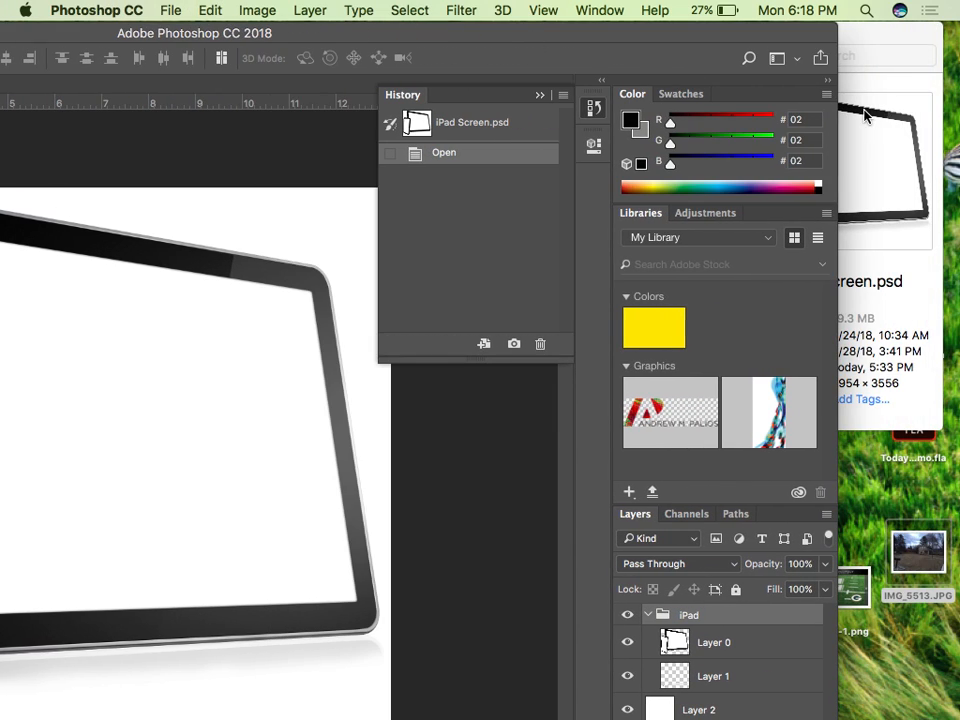
pyautogui.moveTo(880, 38); pyautogui.dragTo(575, 38)
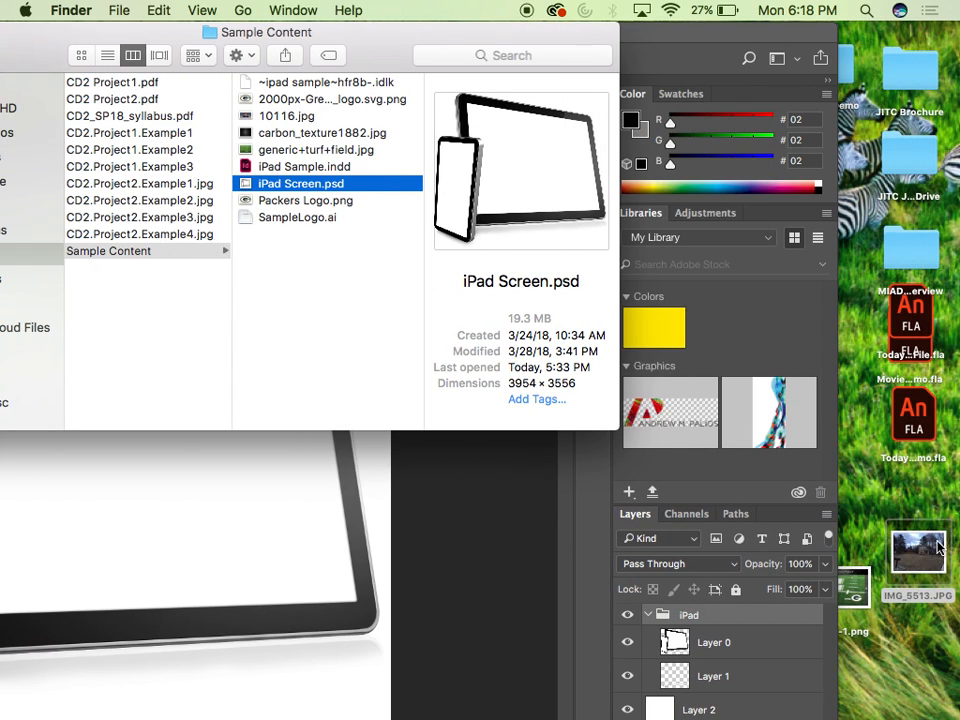
pyautogui.moveTo(860, 600); pyautogui.dragTo(274, 706)
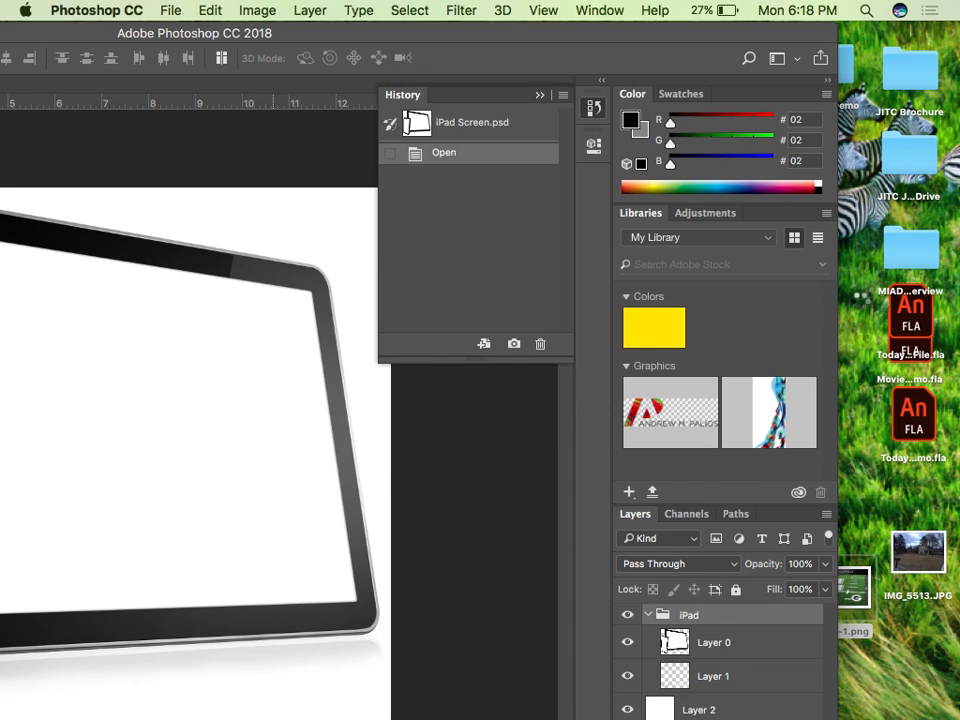
# - Open iPhone-1.png from the Desktop in Photoshop and fit the application window to the whole screen
pyautogui.moveTo(327, 36); pyautogui.dragTo(426, 514)
pyautogui.moveTo(776, 225); pyautogui.dragTo(275, 700)
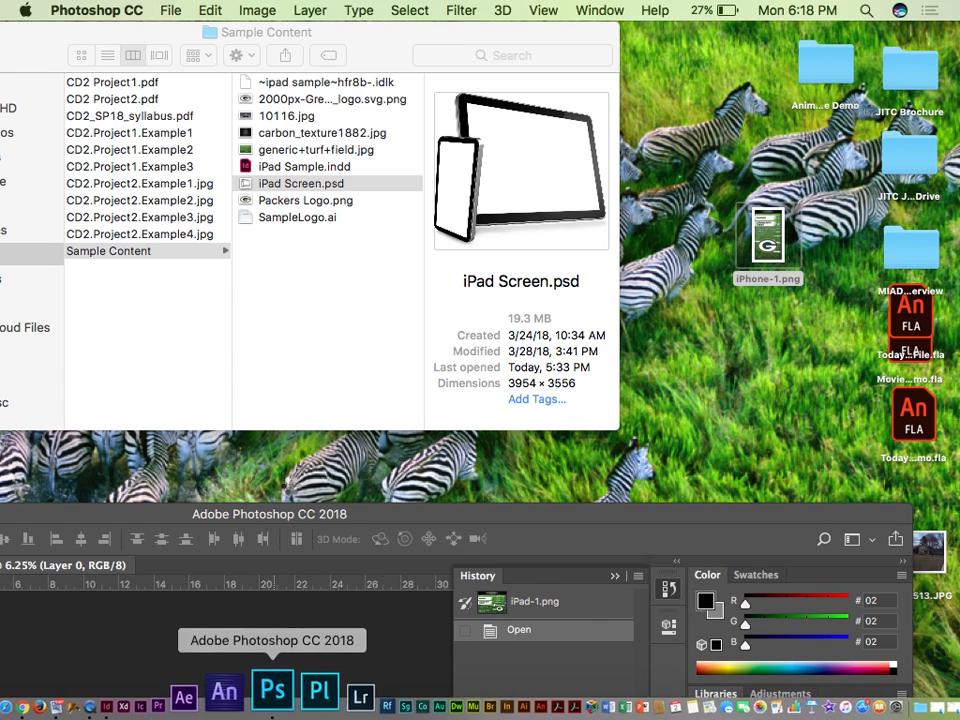
pyautogui.moveTo(269, 512); pyautogui.dragTo(425, 8)
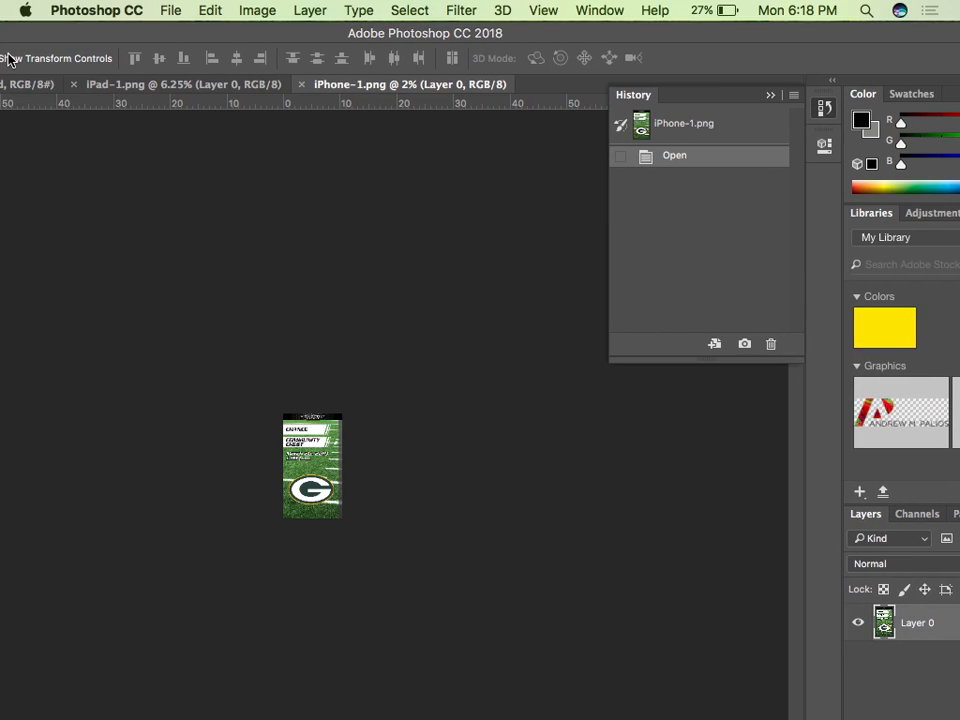
pyautogui.moveTo(110, 30); pyautogui.dragTo(294, 18)
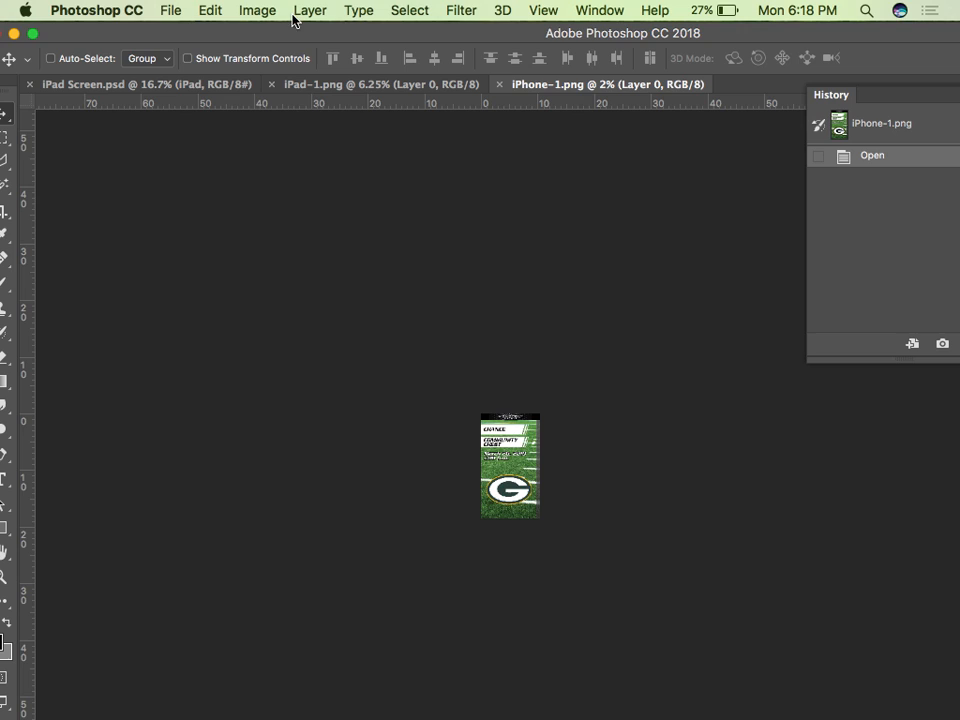
pyautogui.click(34, 34)
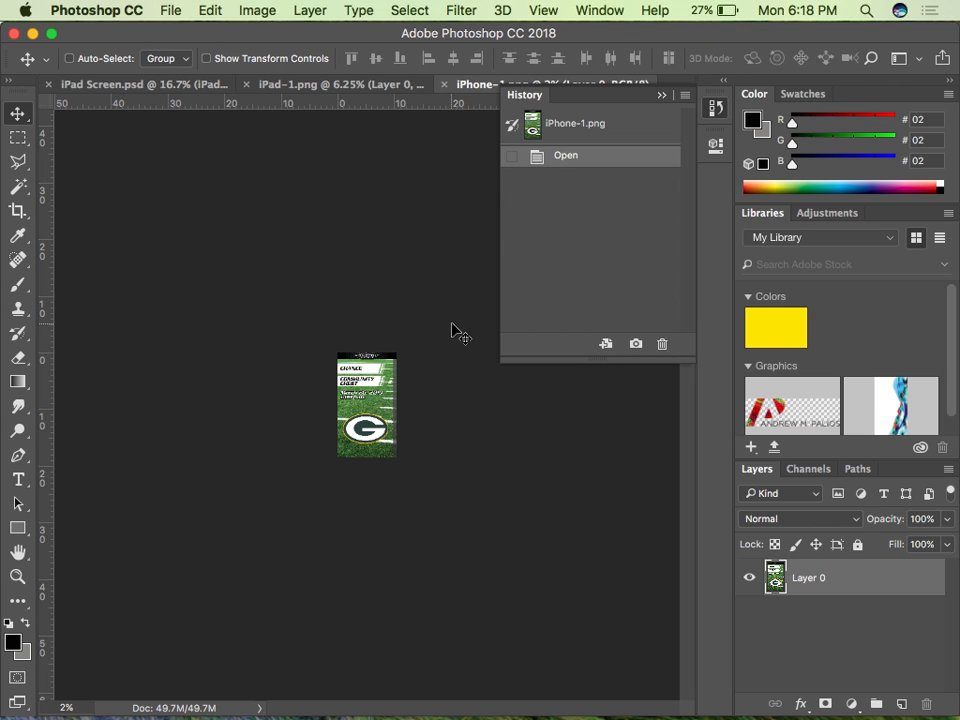
# - Examine the iPhone-1.png artwork up close and check its image size and resolution
pyautogui.press('super+plus')
pyautogui.press('super+plus')
pyautogui.press('super+plus')
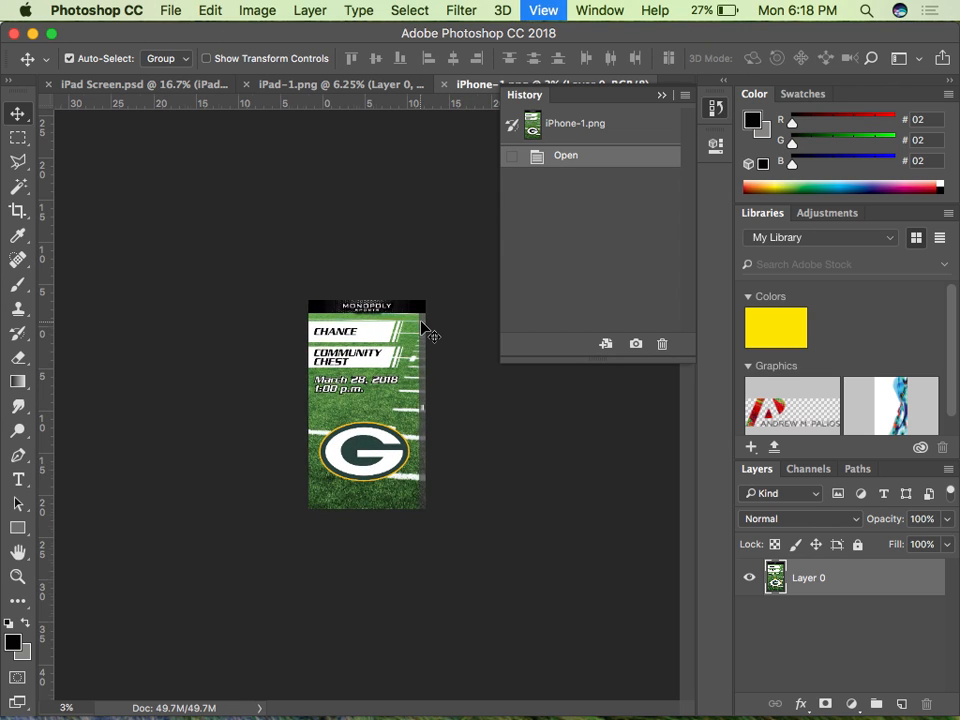
pyautogui.press('super+plus')
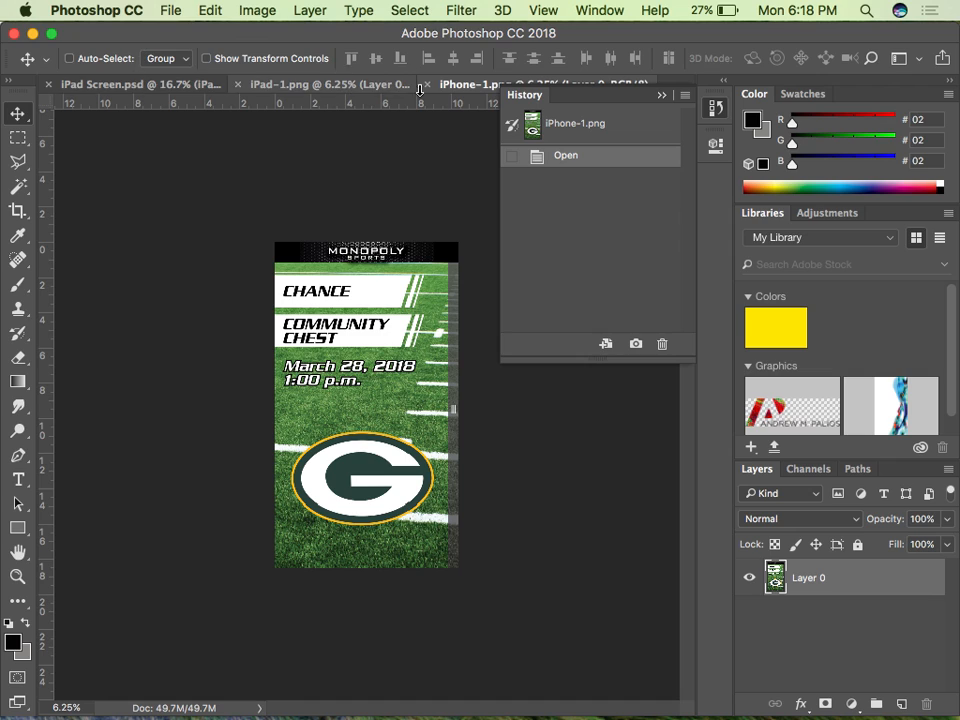
pyautogui.click(236, 6)
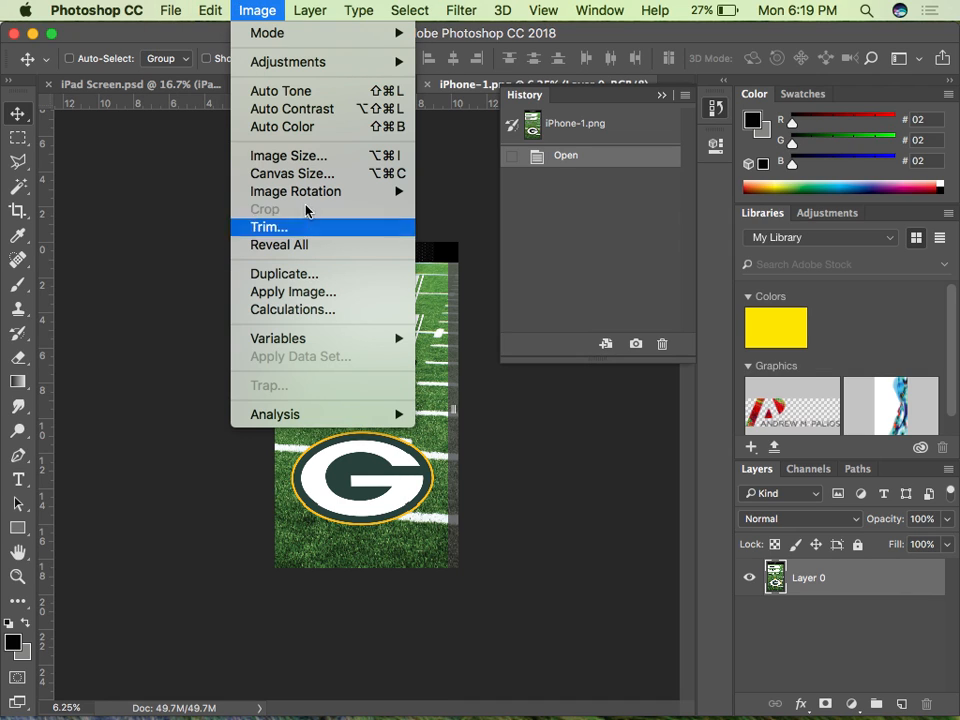
pyautogui.click(296, 156)
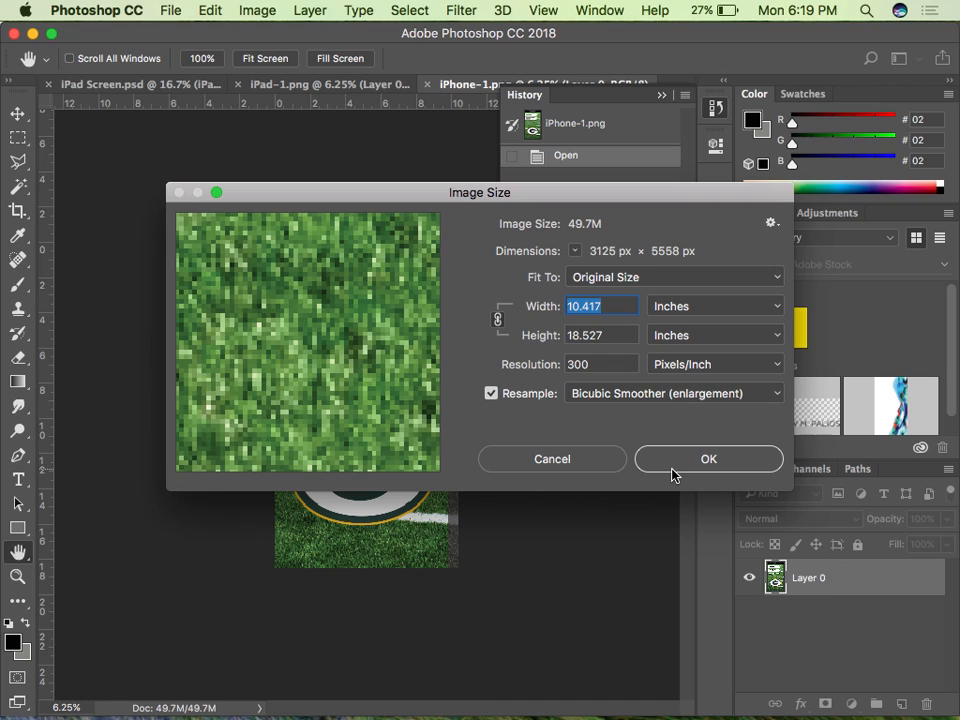
# - Check the image size and resolution of the iPad Screen.psd mockup for comparison
pyautogui.moveTo(350, 285); pyautogui.dragTo(172, 88)
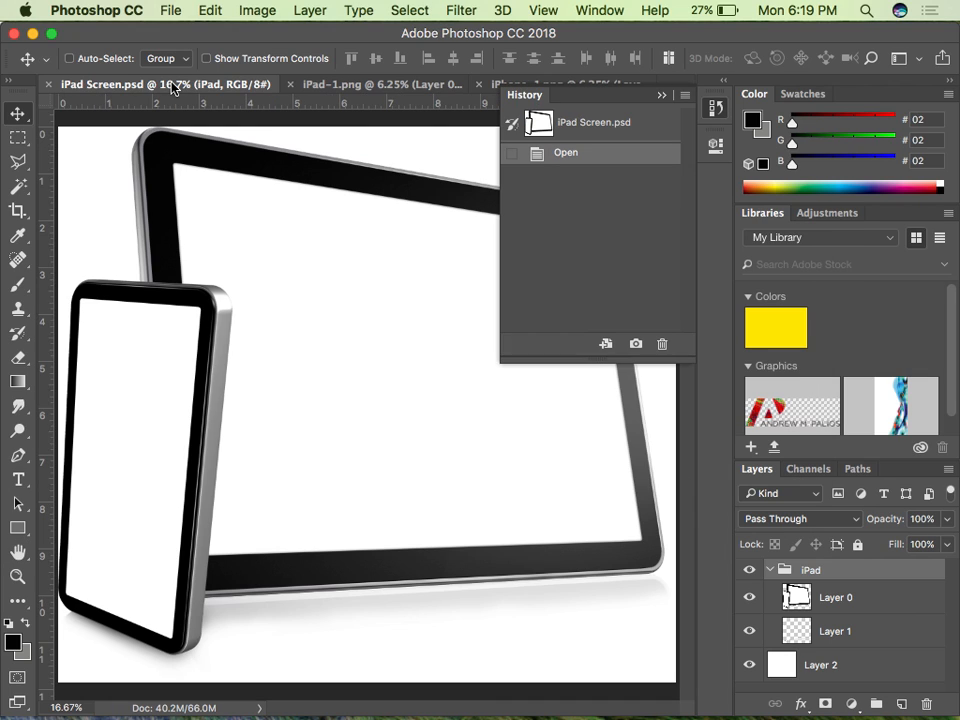
pyautogui.click(257, 10)
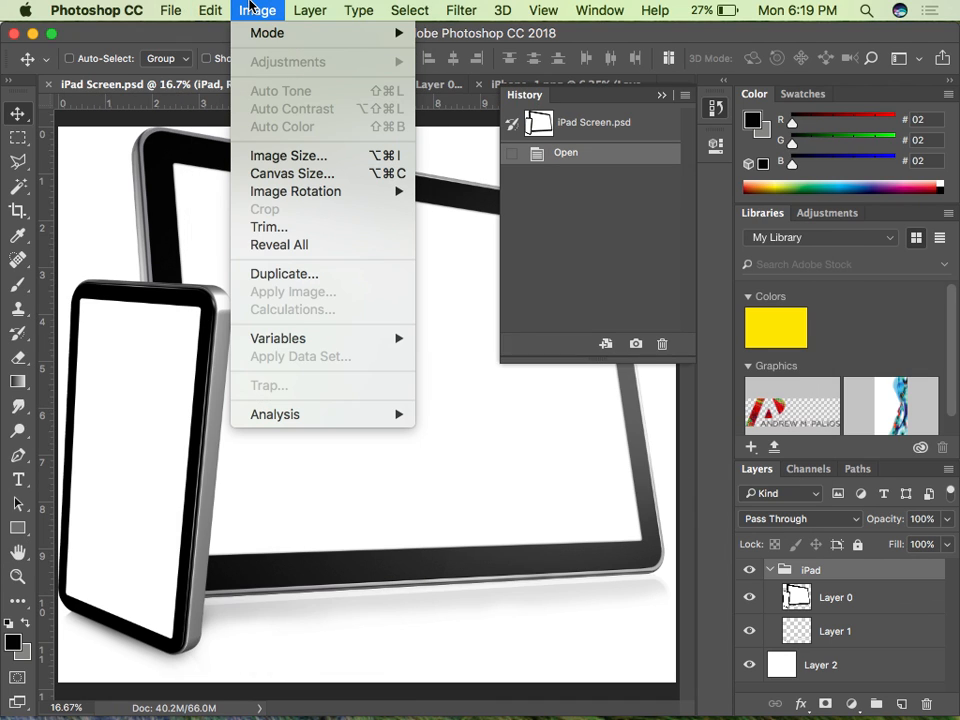
pyautogui.click(286, 157)
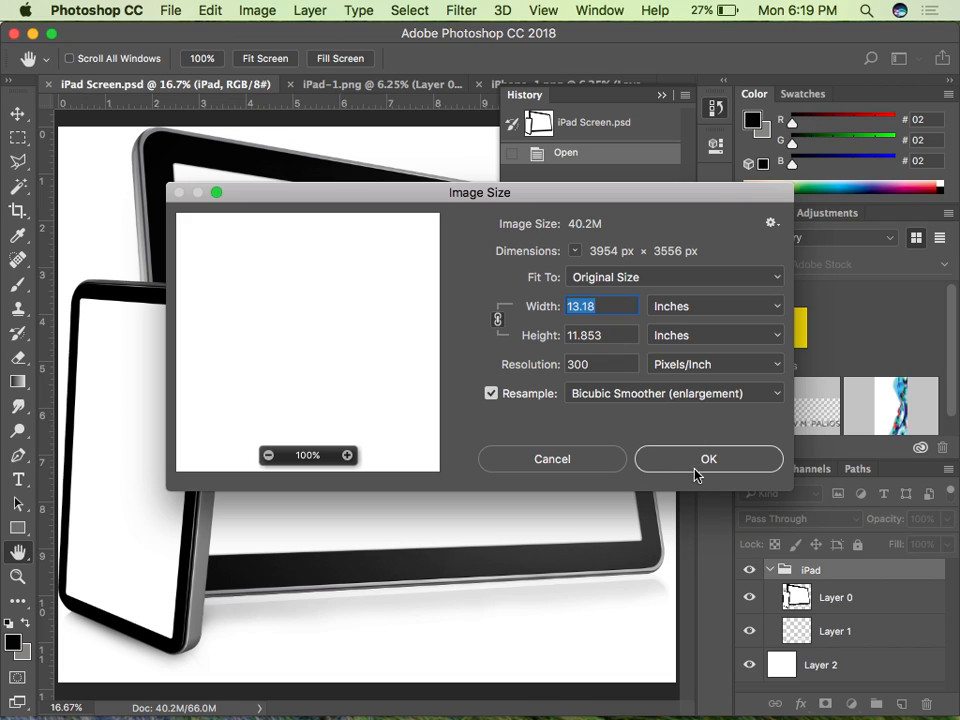
pyautogui.click(696, 466)
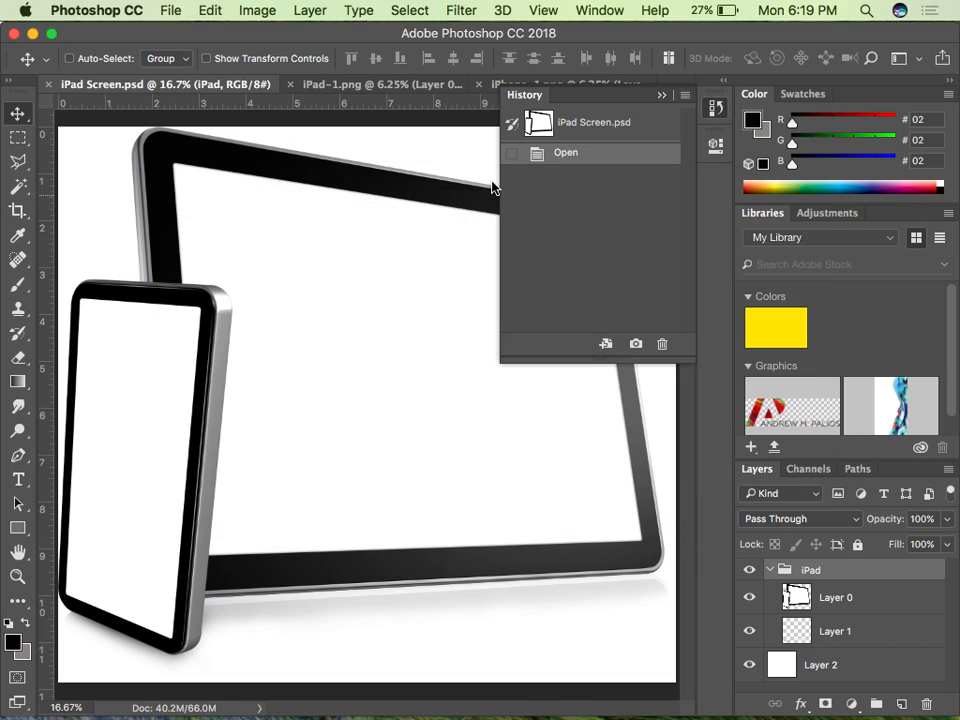
# - Collapse the History panel and compare the iPhone-1.png artwork with the iPad Screen.psd mockup
pyautogui.click(664, 97)
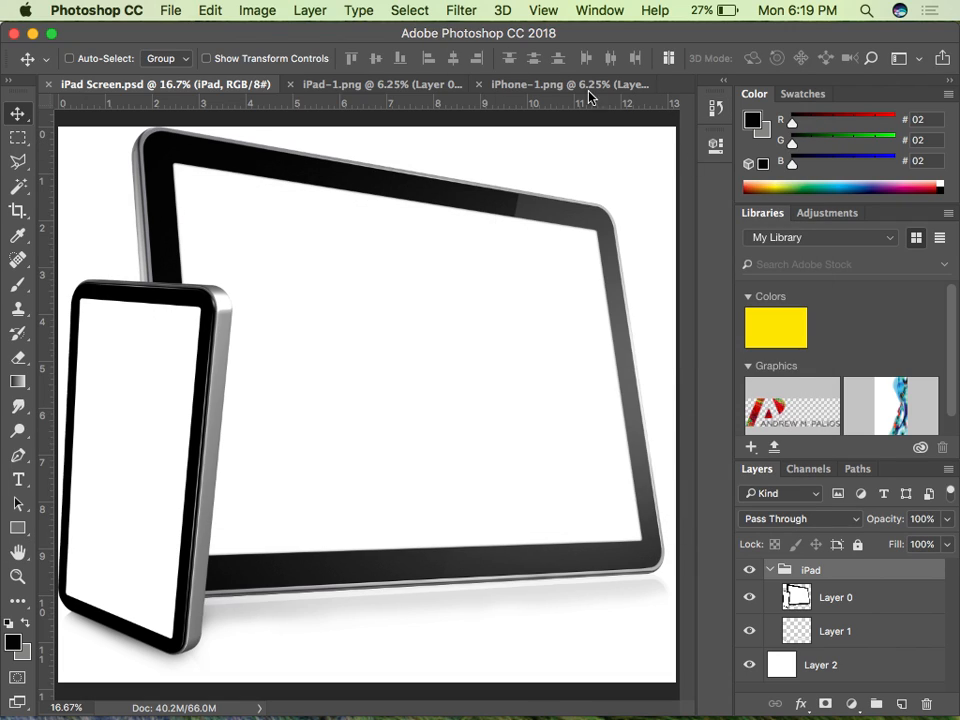
pyautogui.click(529, 88)
pyautogui.moveTo(437, 514); pyautogui.dragTo(383, 420)
pyautogui.click(139, 85)
# - Select the phone's white screen on Layer 0 with the Magic Wand
pyautogui.click(20, 192)
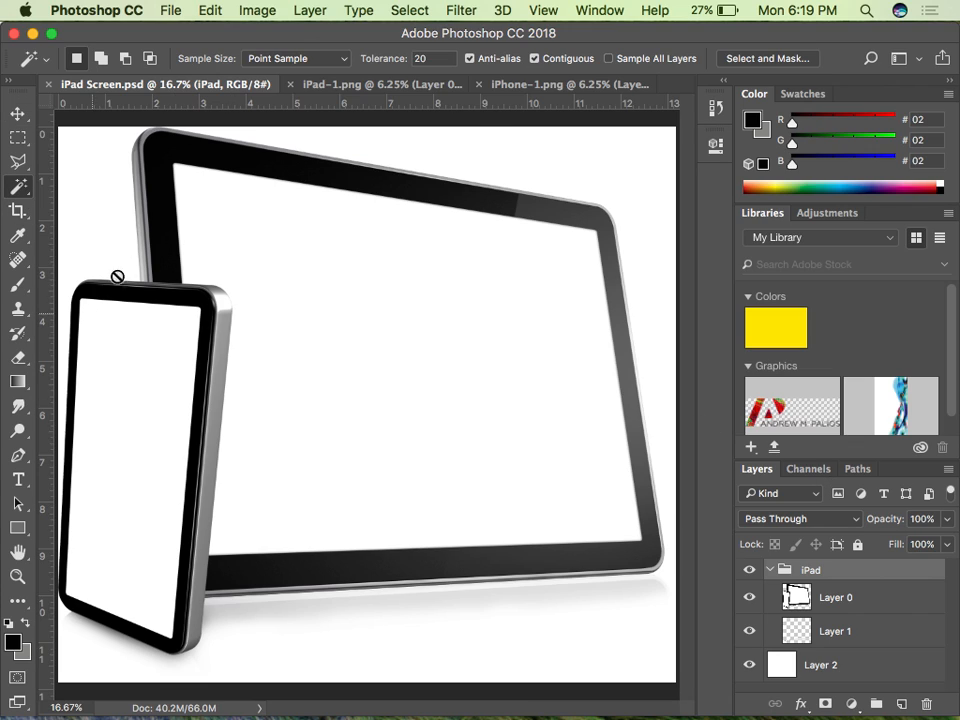
pyautogui.click(820, 608)
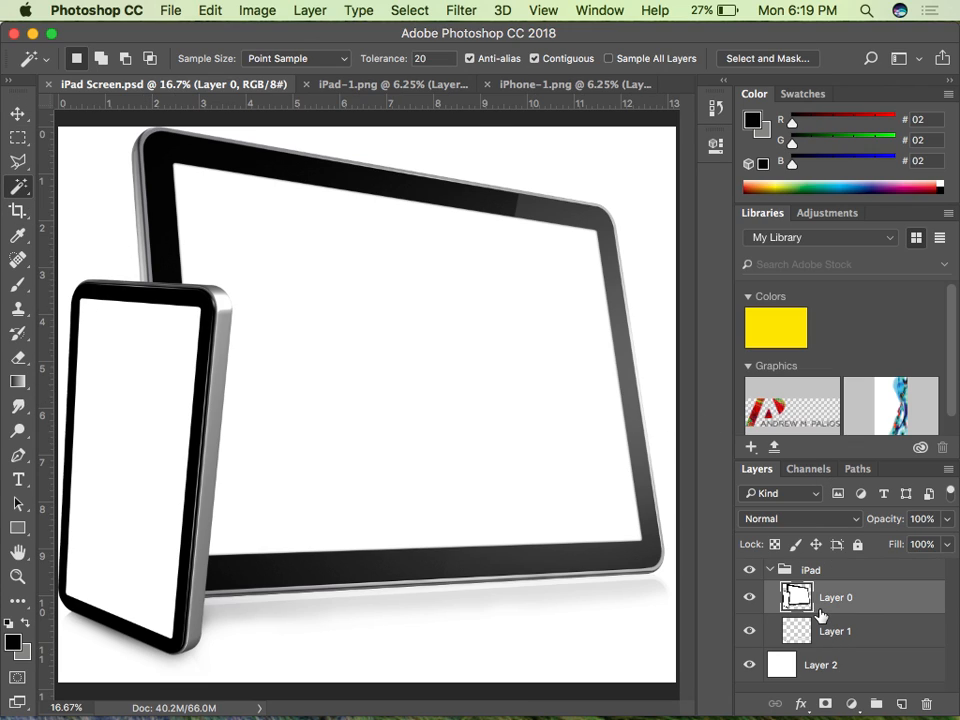
pyautogui.click(180, 383)
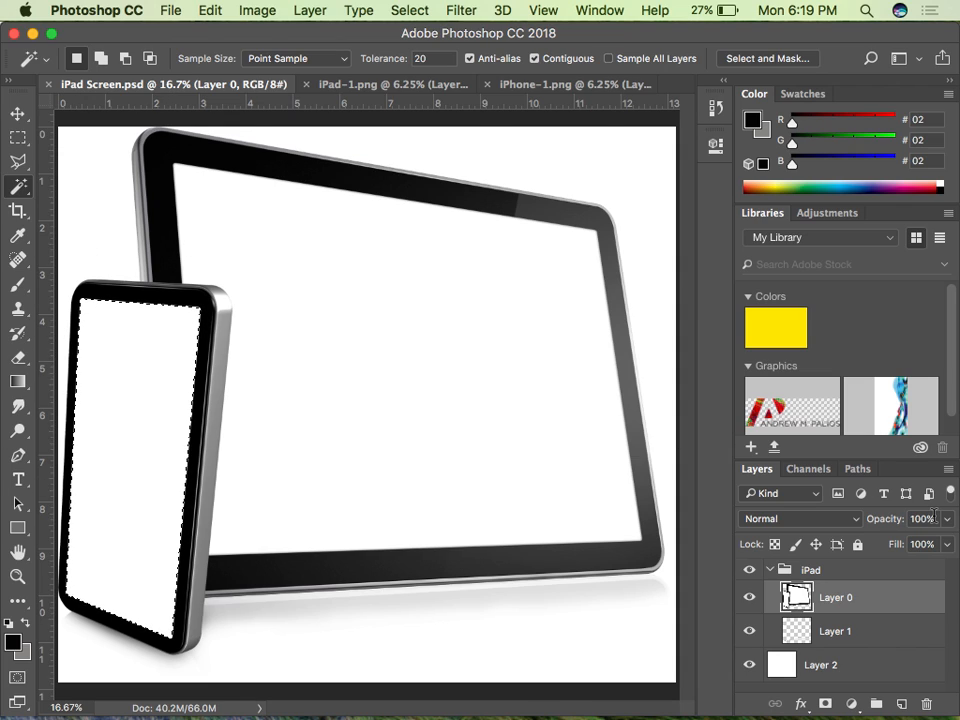
# - Convert the phone screen selection into a work path with a tolerance of 0.5 pixels
pyautogui.click(855, 470)
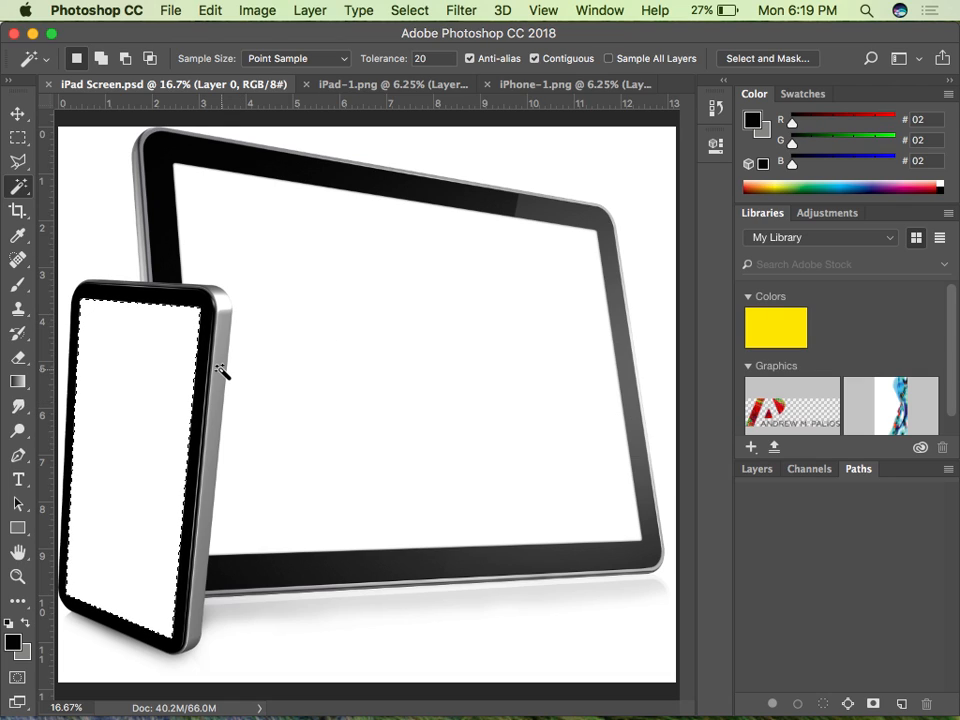
pyautogui.click(948, 471)
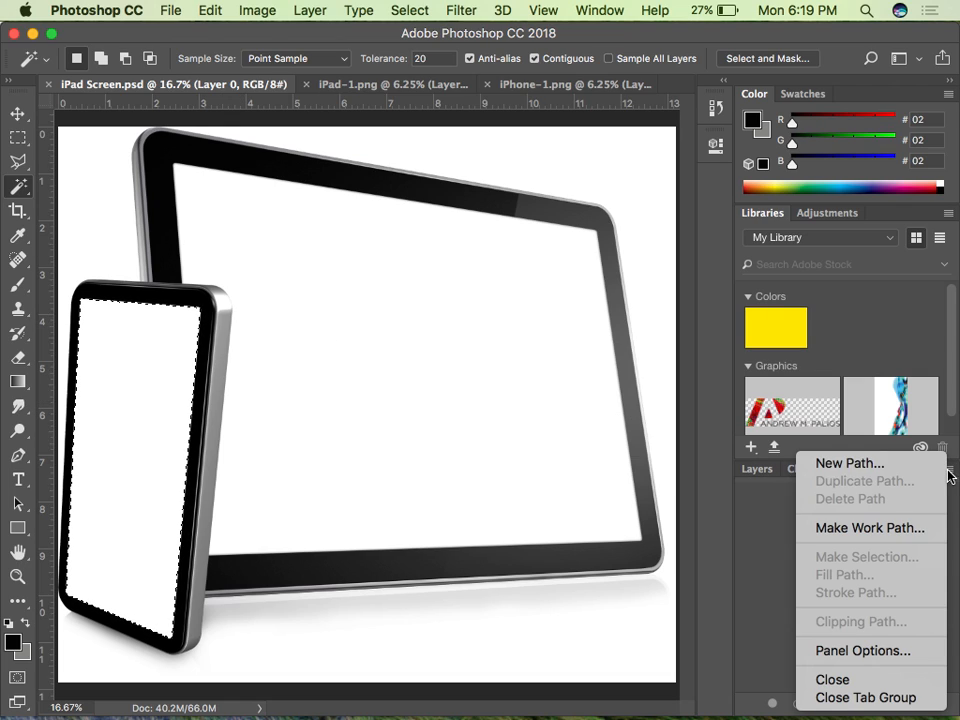
pyautogui.click(897, 537)
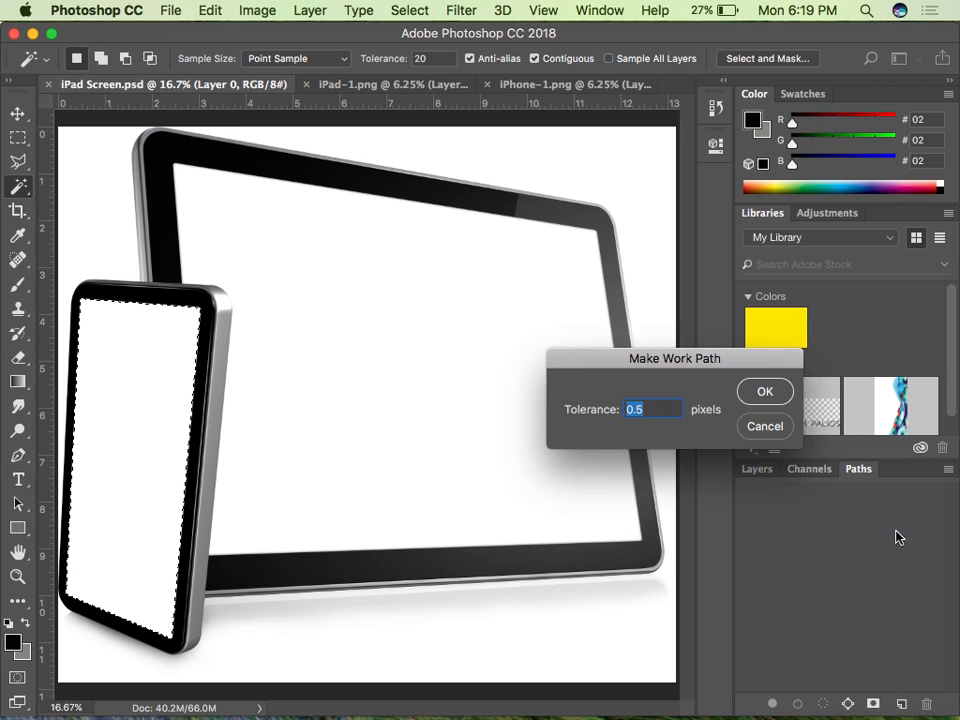
pyautogui.click(763, 392)
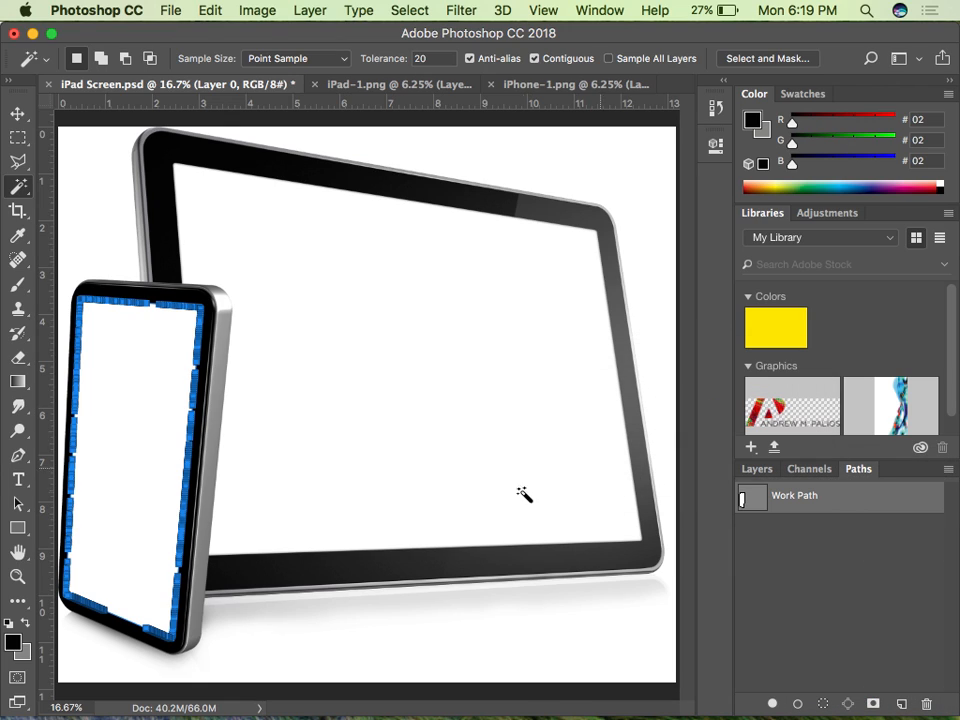
# - Save the phone screen's work path under the name iPhone and deselect the path
pyautogui.doubleClick(819, 502)
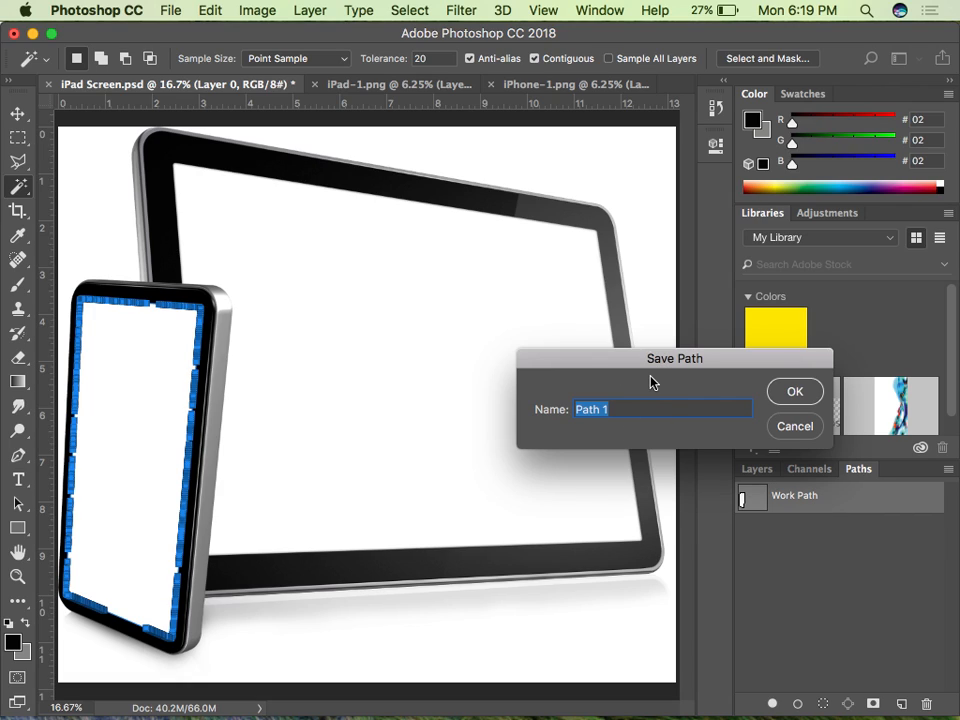
pyautogui.press('BackSpace')
pyautogui.write('iPhone')
pyautogui.press('Return')
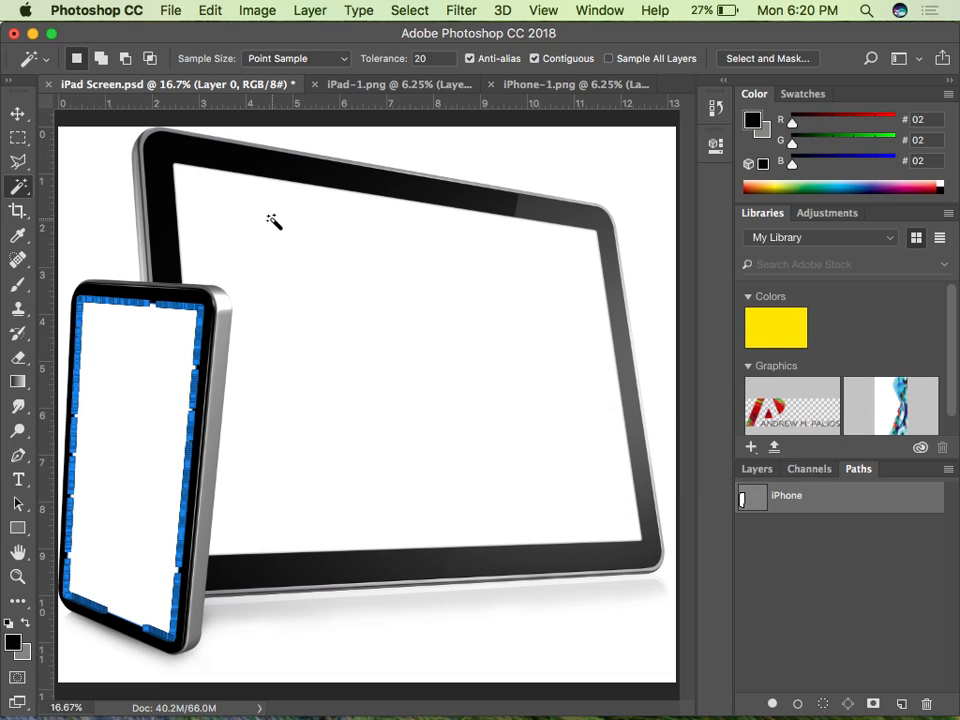
pyautogui.click(811, 566)
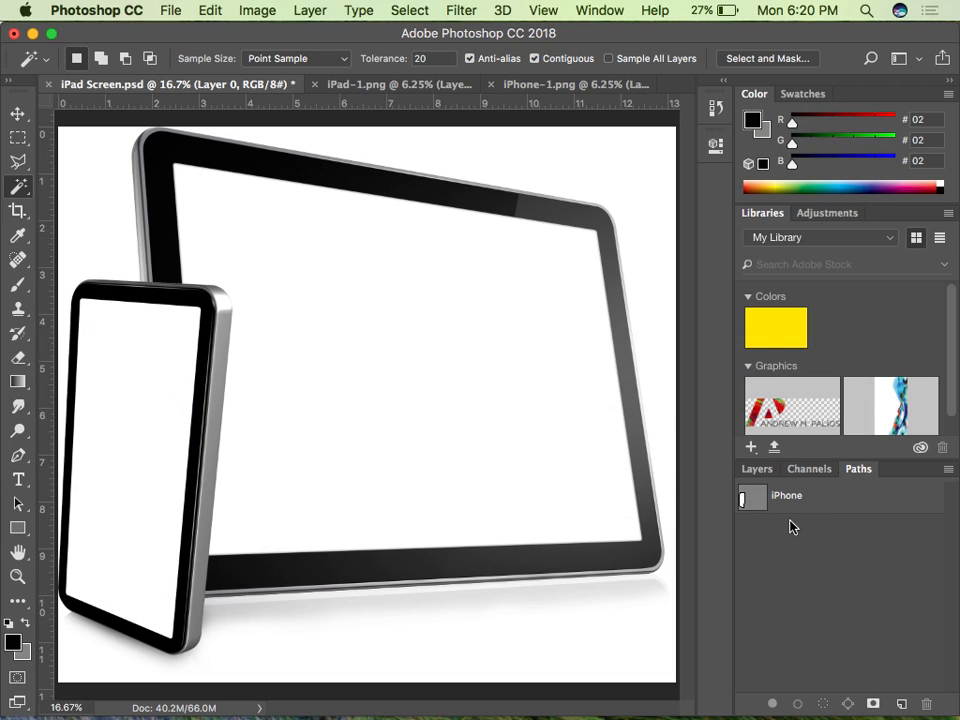
# - Try out loading the iPhone path as a selection and clear that selection again
pyautogui.click(797, 507)
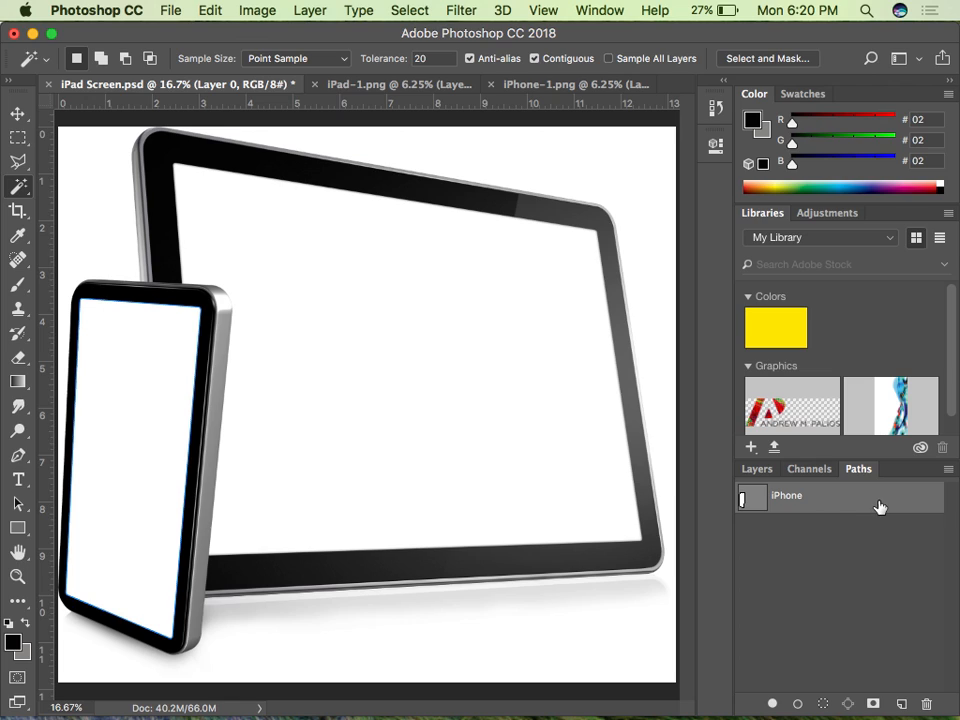
pyautogui.click(948, 469)
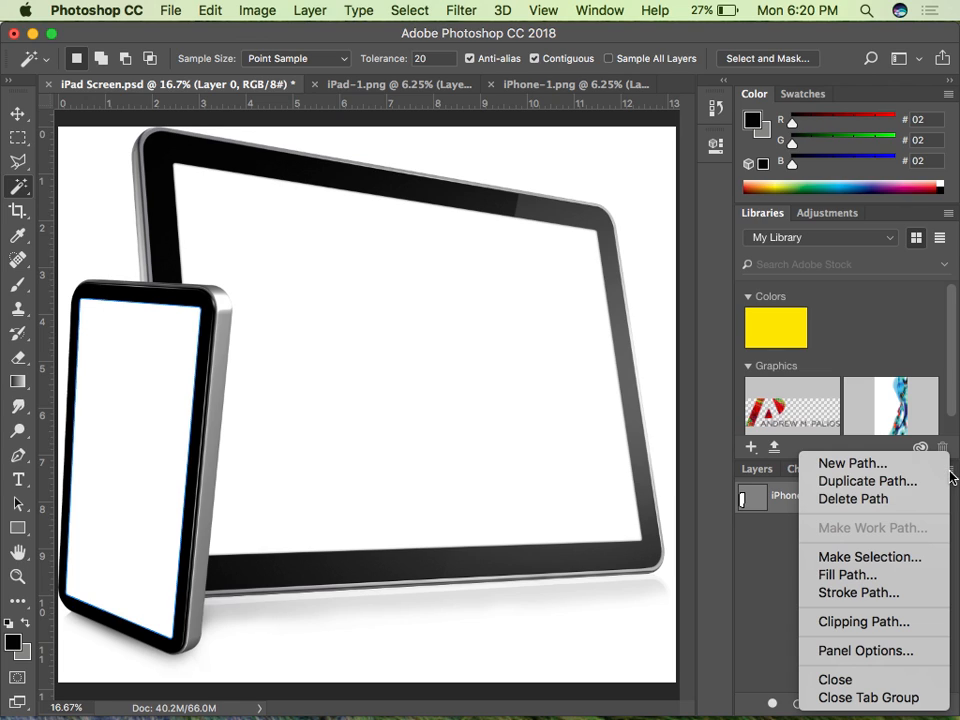
pyautogui.click(885, 562)
pyautogui.click(587, 257)
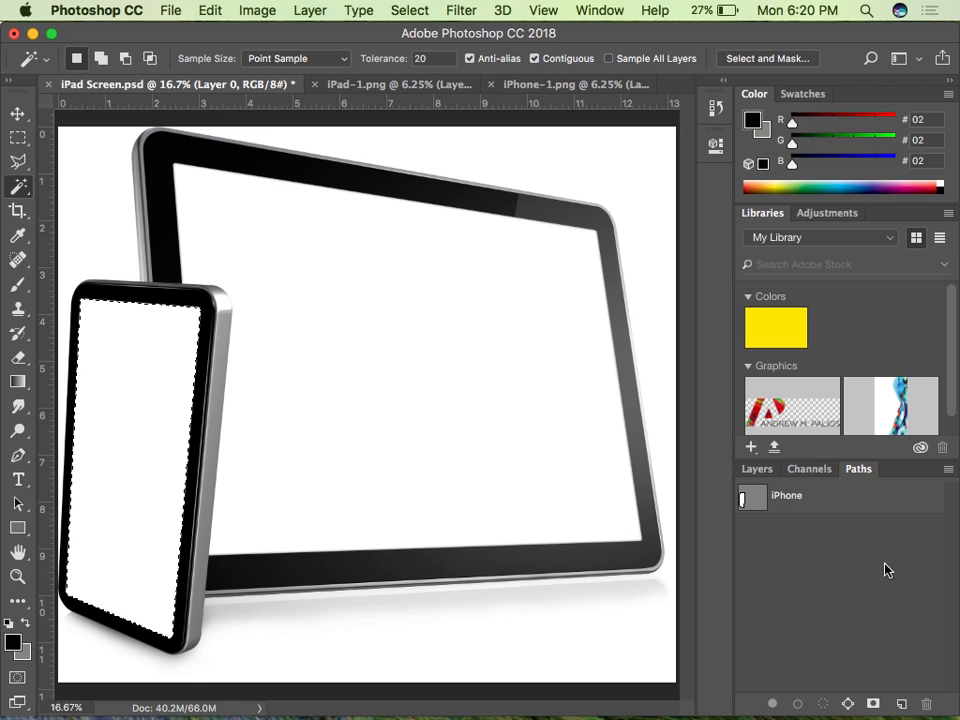
pyautogui.press('super+d')
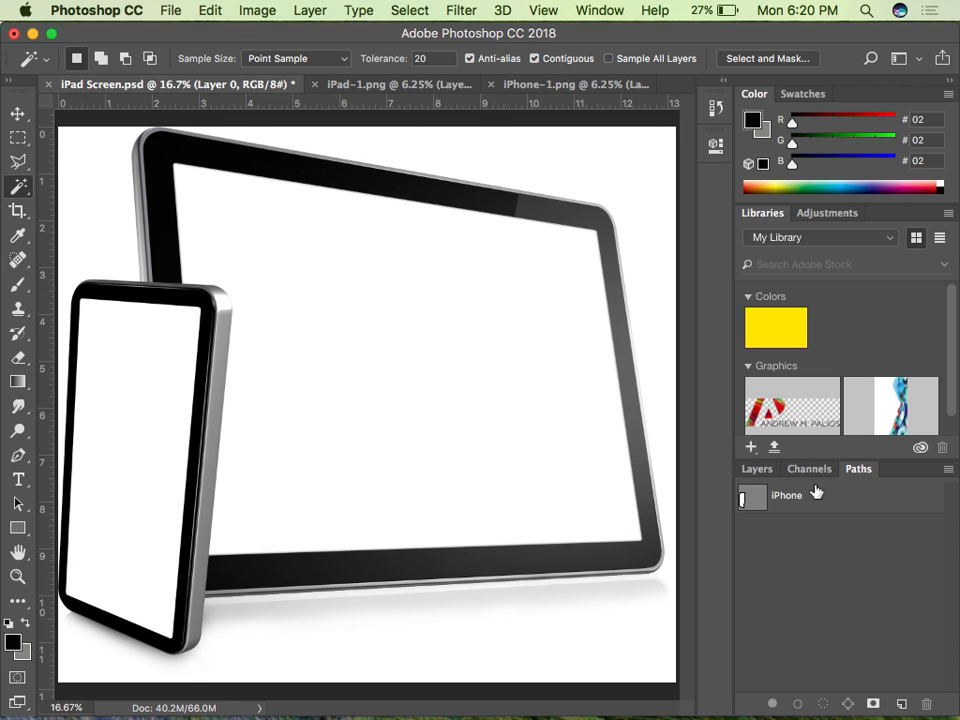
# - Select the tablet's white screen with the Magic Wand and convert the selection into a work path with 0.5 pixels tolerance
pyautogui.click(517, 247)
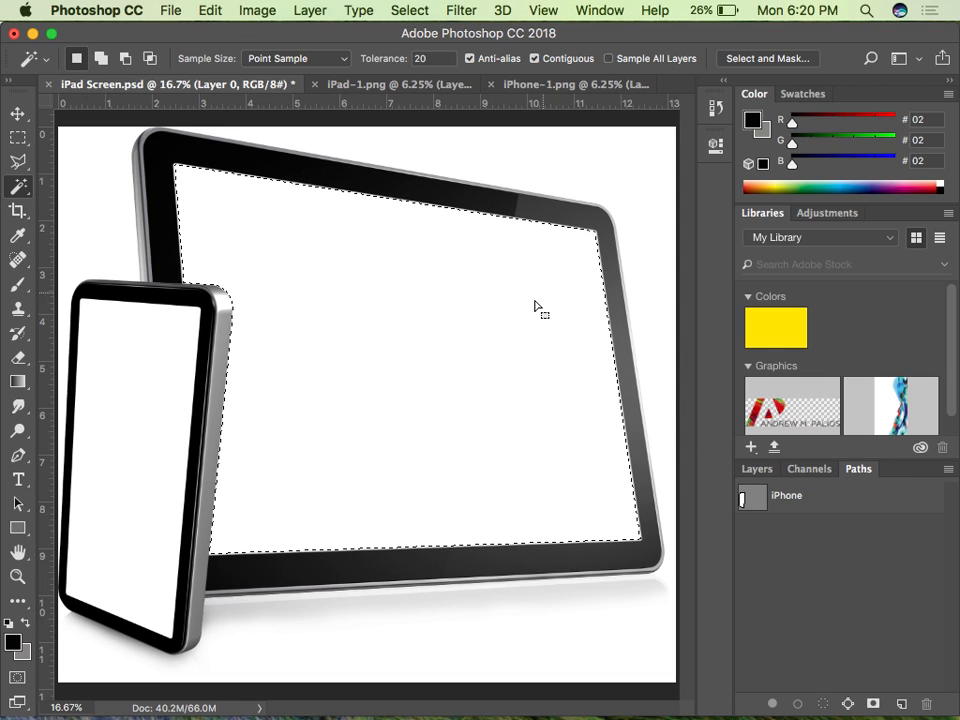
pyautogui.click(948, 469)
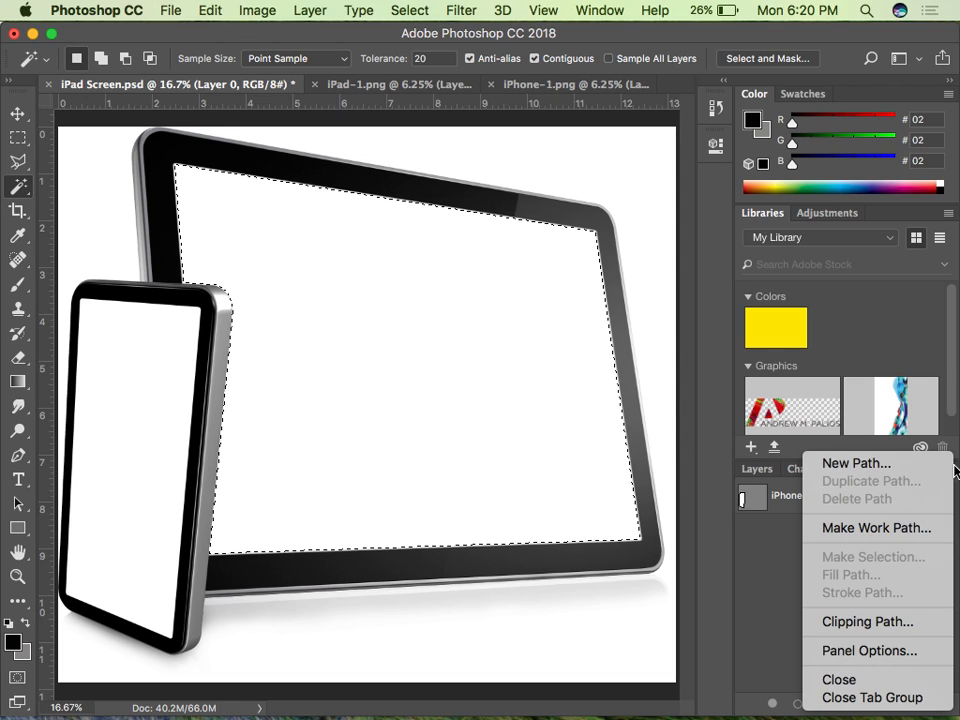
pyautogui.click(904, 528)
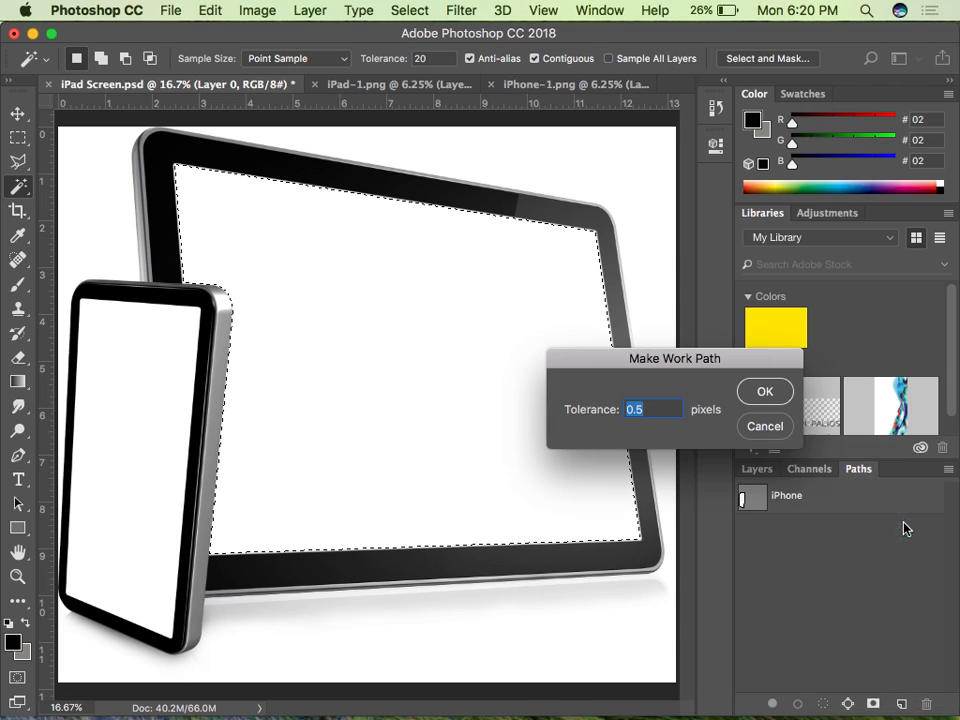
pyautogui.click(762, 390)
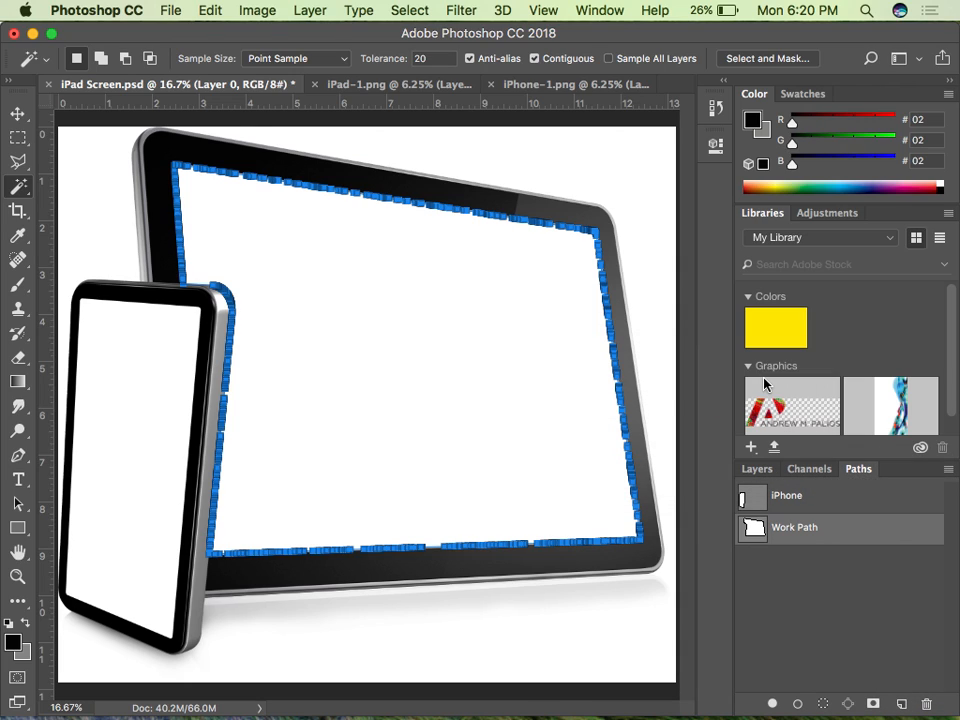
# - Save the tablet screen's work path under the name iPad and deselect the path
pyautogui.doubleClick(800, 527)
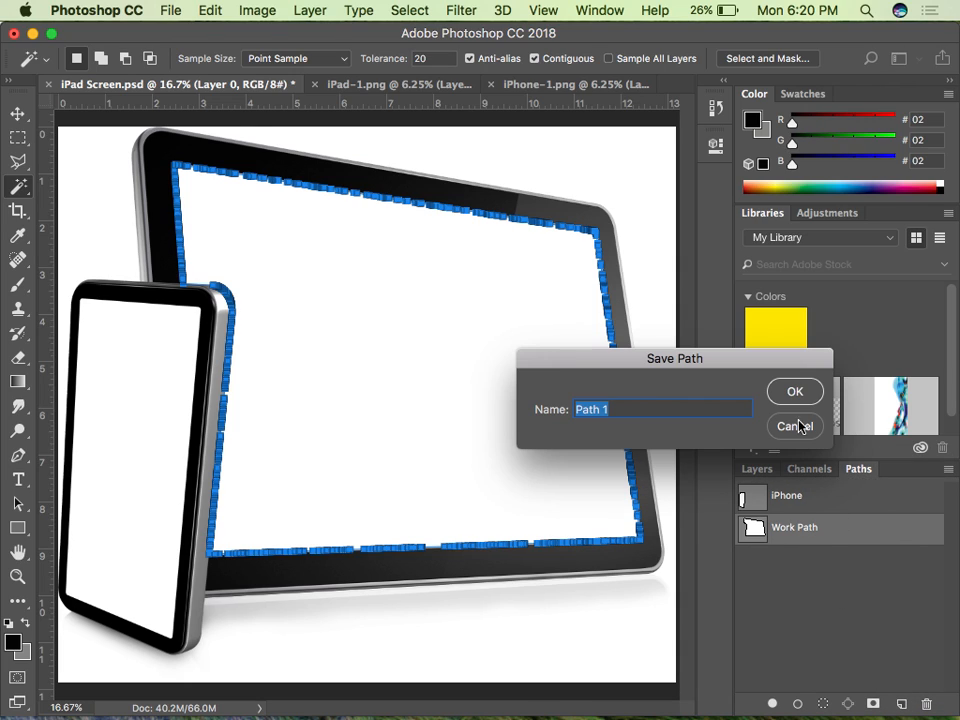
pyautogui.write('iPad')
pyautogui.click(794, 391)
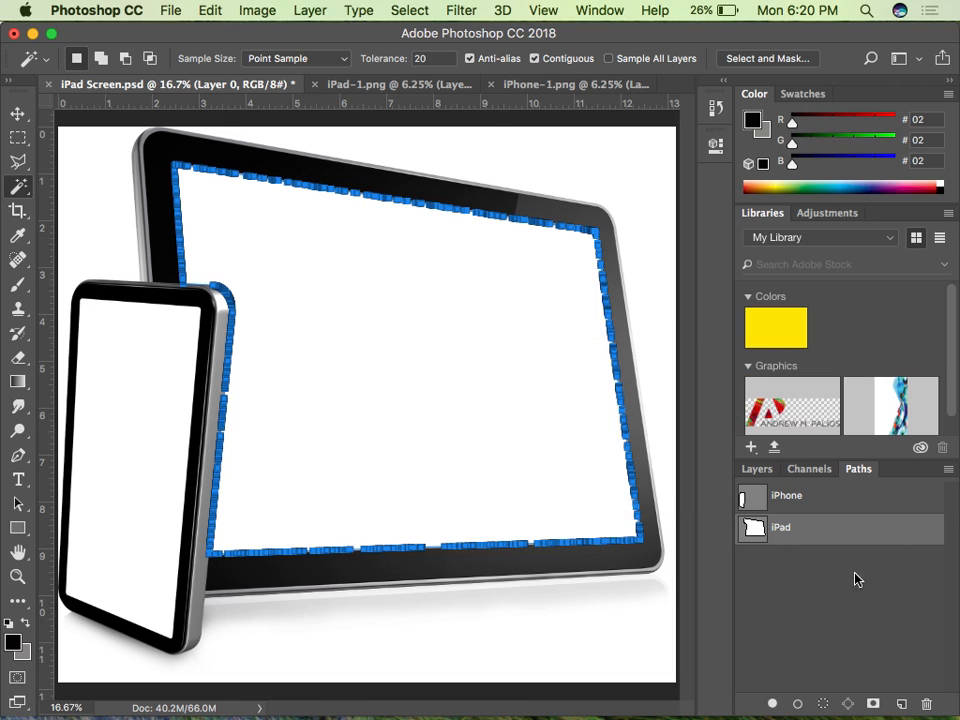
pyautogui.click(757, 469)
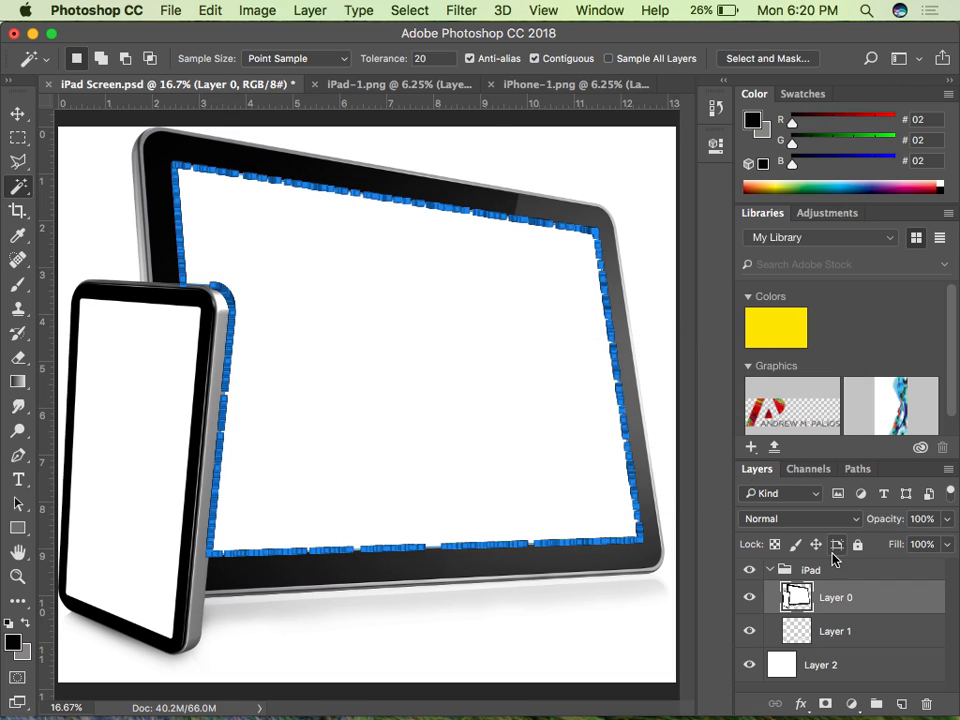
pyautogui.click(861, 468)
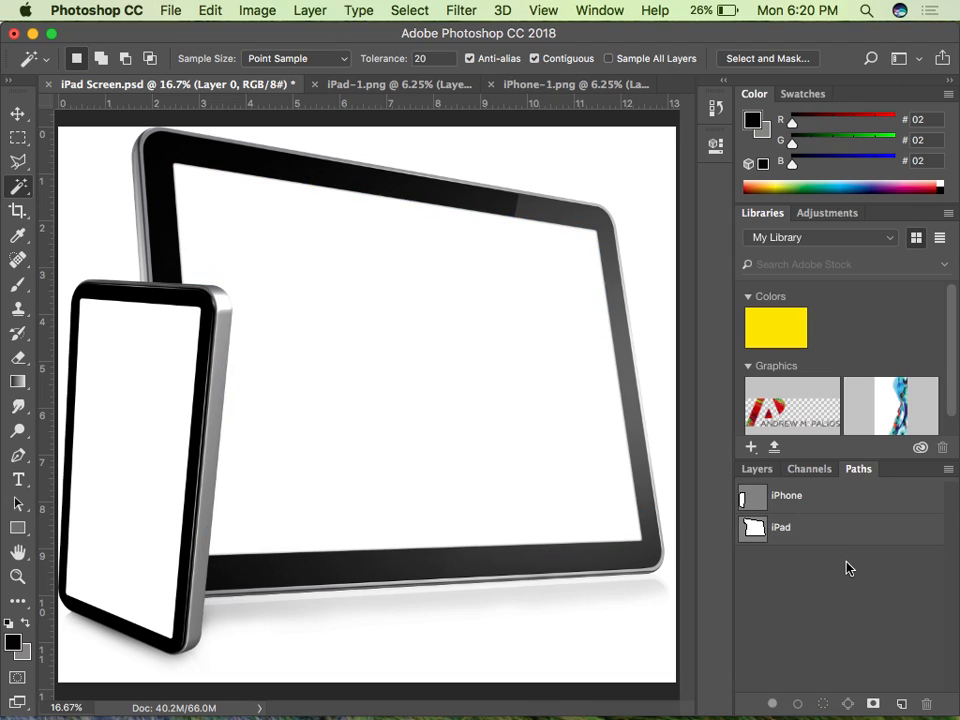
# - Return to the layer list and switch to the iPhone-1.png document
pyautogui.click(765, 476)
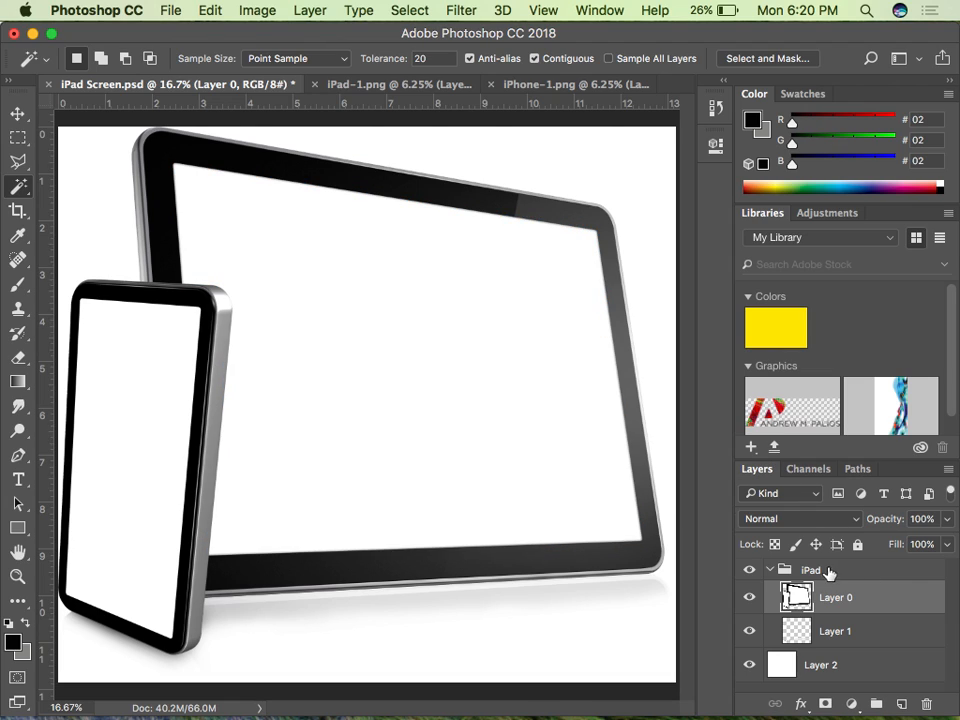
pyautogui.click(544, 87)
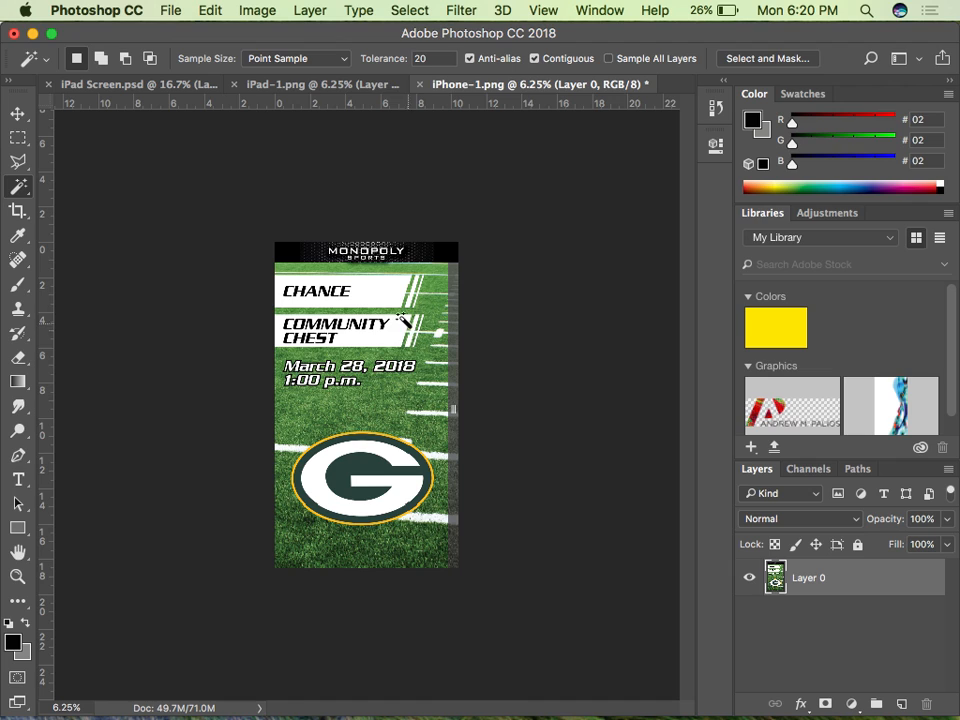
pyautogui.click(313, 345)
pyautogui.press('super+equal')
pyautogui.press('super+equal')
pyautogui.press('super+equal')
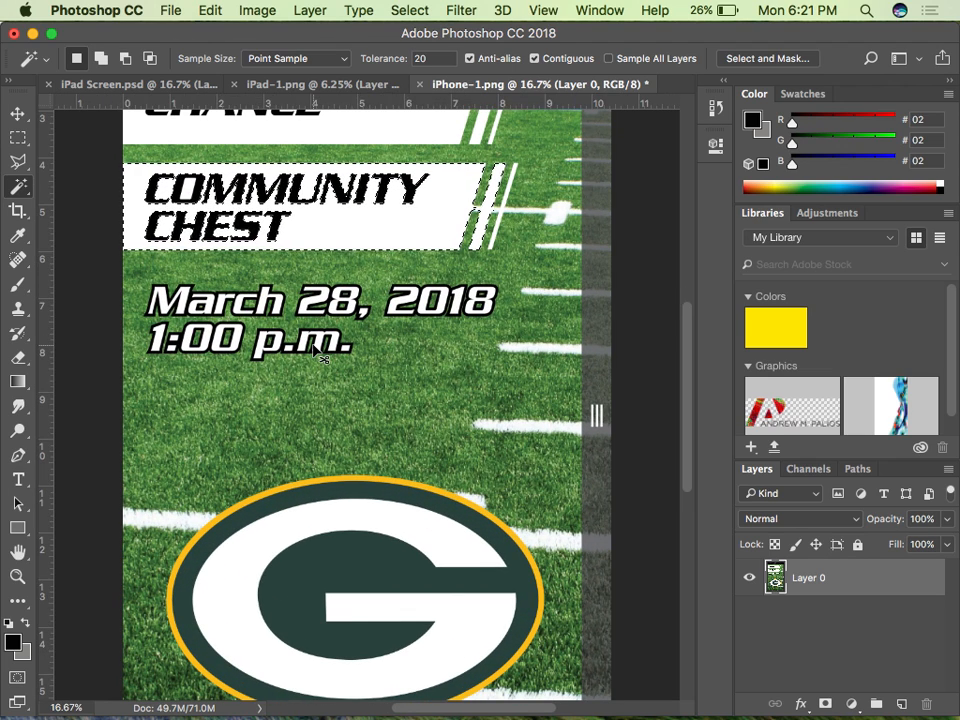
pyautogui.press('super+d')
pyautogui.press('super+minus')
pyautogui.press('super+minus')
pyautogui.press('super+minus')
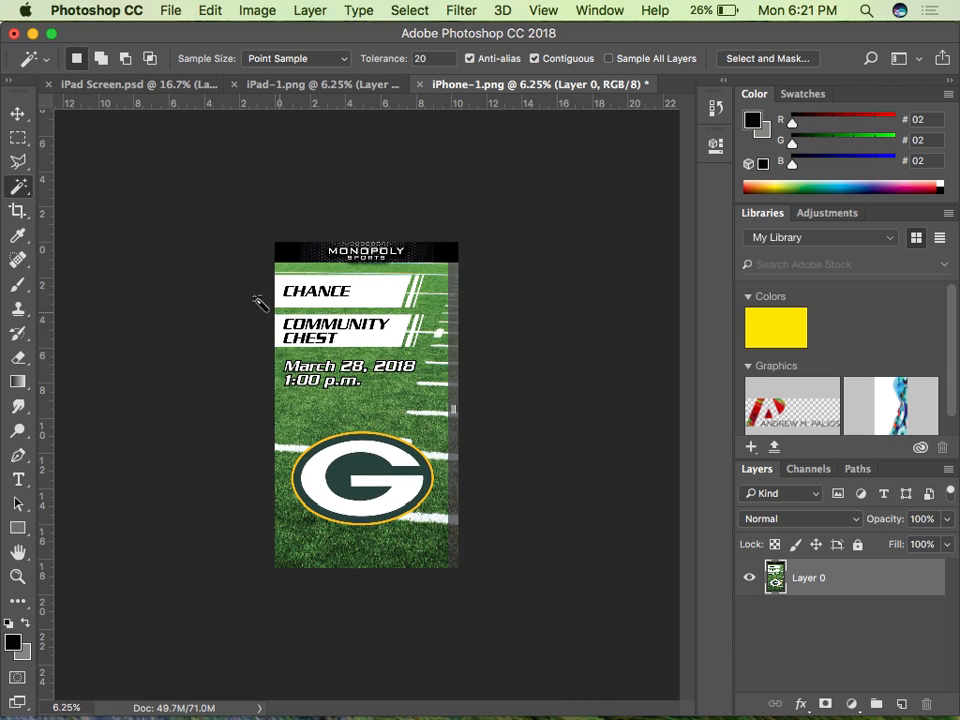
# - Move the iPhone-1 layout into iPad Screen.psd and scale it to about 39% over the phone
pyautogui.click(19, 112)
pyautogui.moveTo(325, 258); pyautogui.dragTo(261, 269)
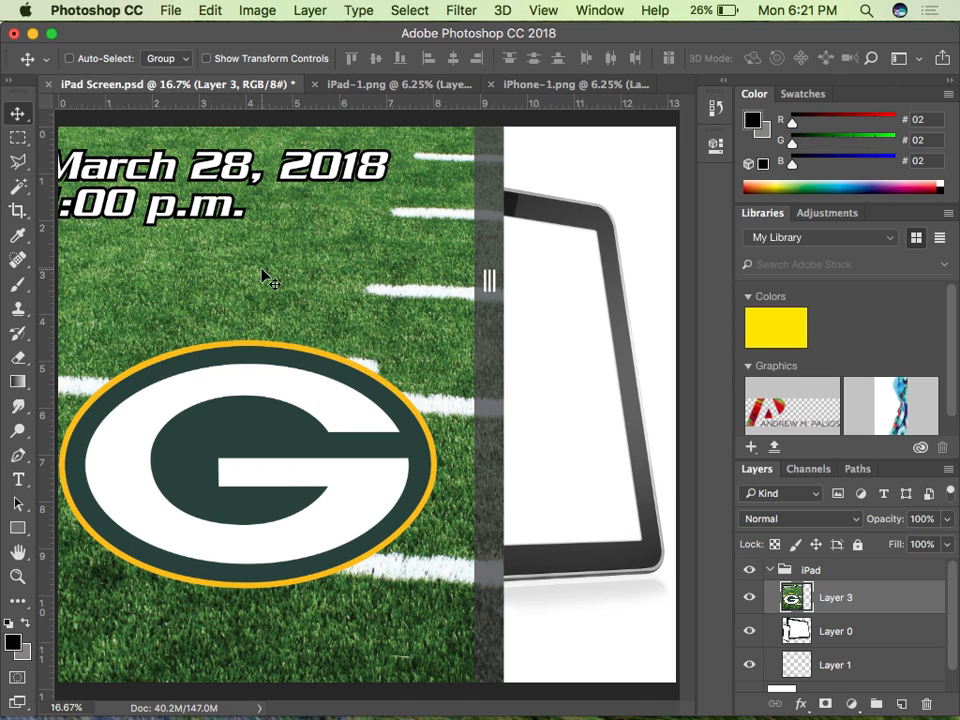
pyautogui.press('super+minus')
pyautogui.press('super+minus')
pyautogui.press('super+minus')
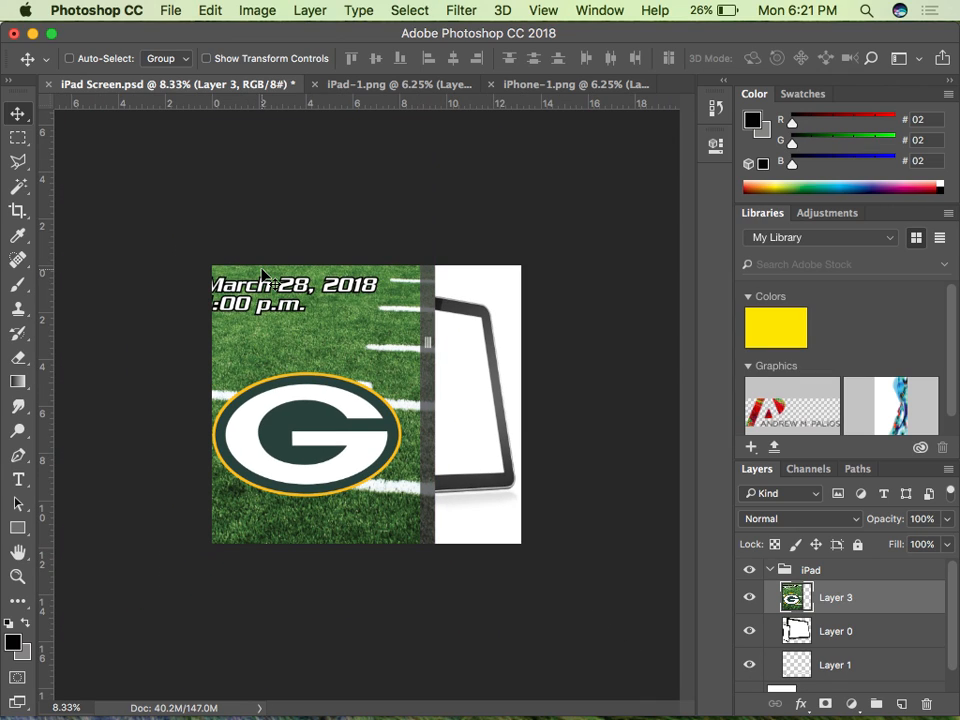
pyautogui.press('super+t')
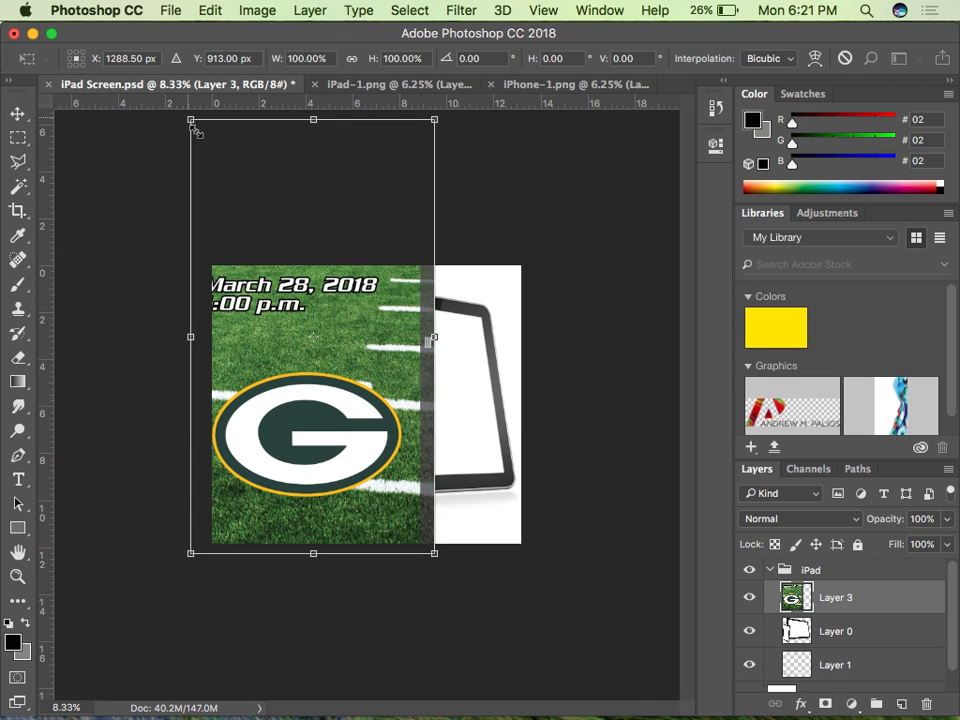
pyautogui.moveTo(193, 124); pyautogui.dragTo(340, 369)
pyautogui.moveTo(387, 418); pyautogui.dragTo(264, 393)
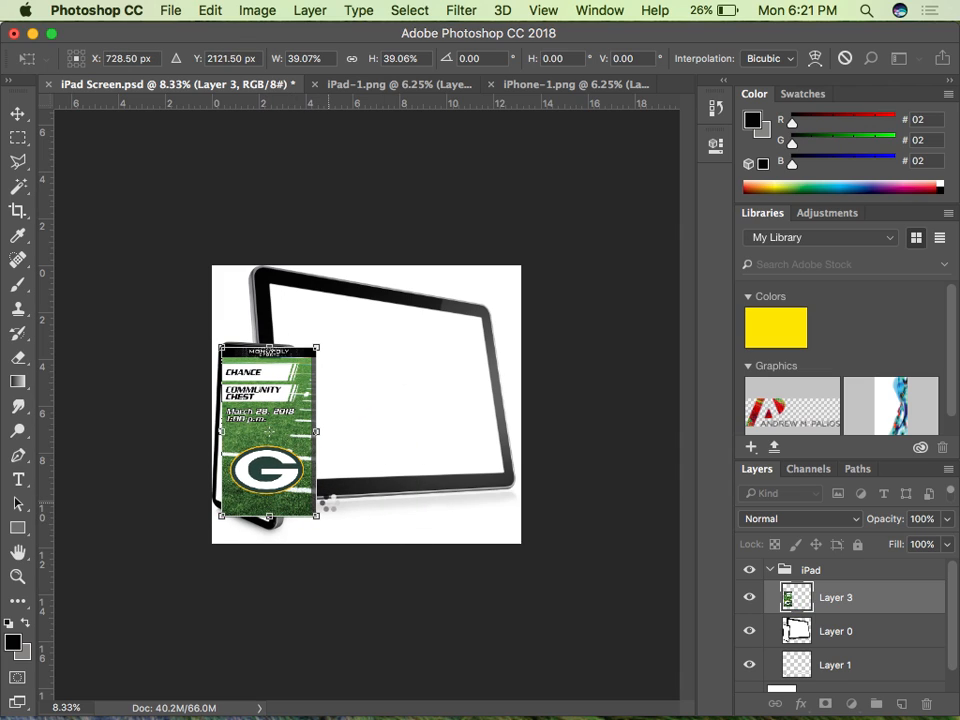
pyautogui.press('Return')
# - Lower the opacity of the phone layout layer to 70%
pyautogui.press('super+plus')
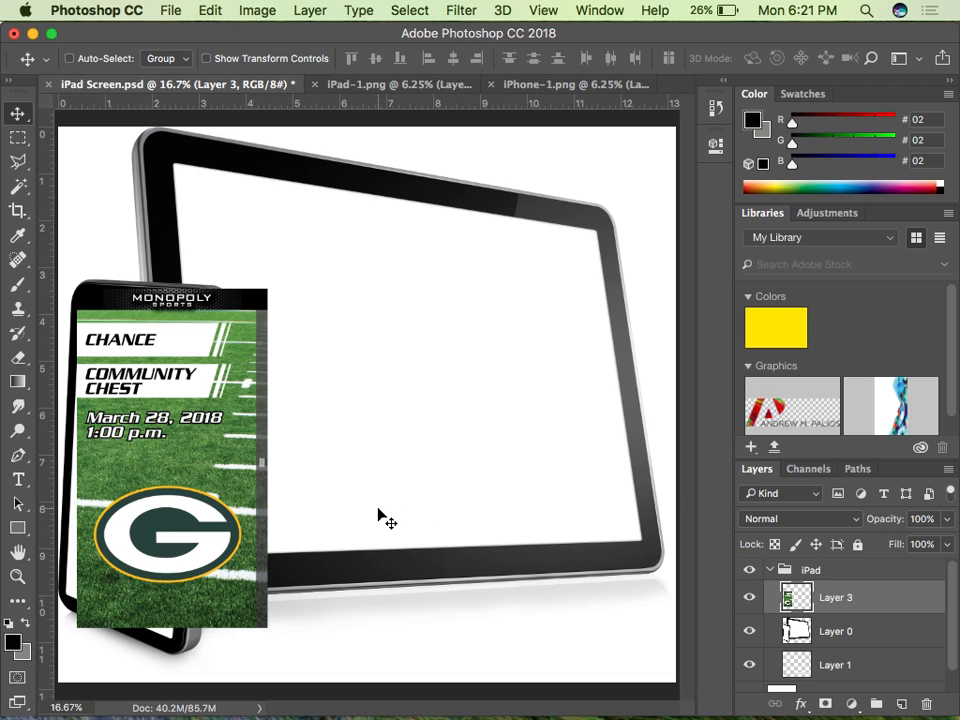
pyautogui.click(921, 517)
pyautogui.hotkey('shift', 'Down')
pyautogui.hotkey('shift', 'Down')
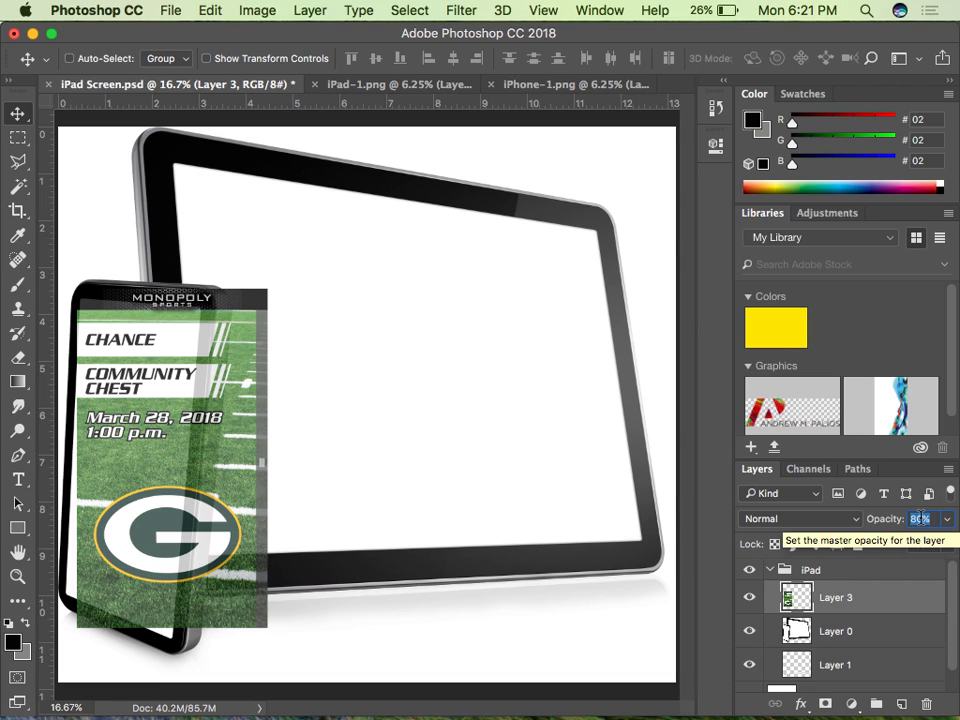
pyautogui.hotkey('shift', 'Down')
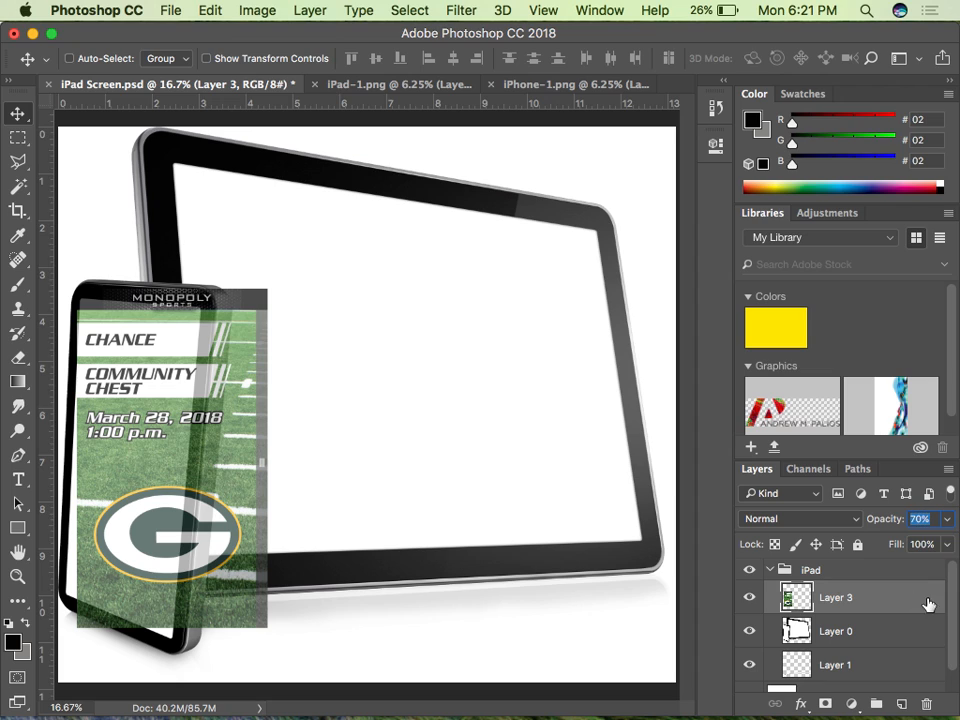
pyautogui.press('Return')
# - Distort the phone layout layer, pulling its four corners roughly onto the corners of the phone's screen
pyautogui.click(210, 7)
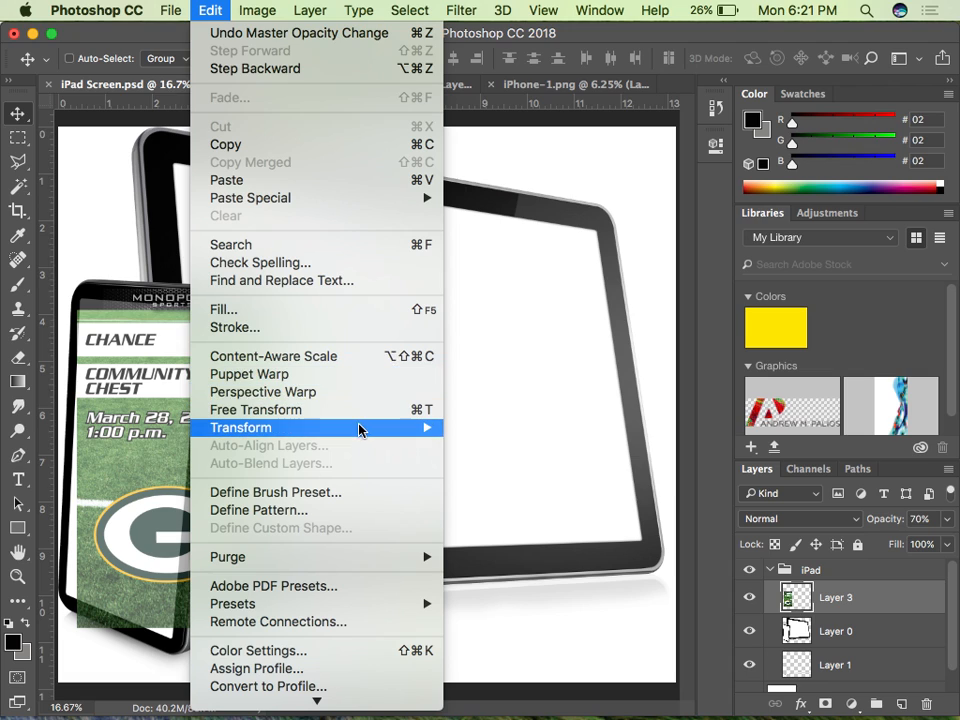
pyautogui.moveTo(359, 430)
pyautogui.click(521, 517)
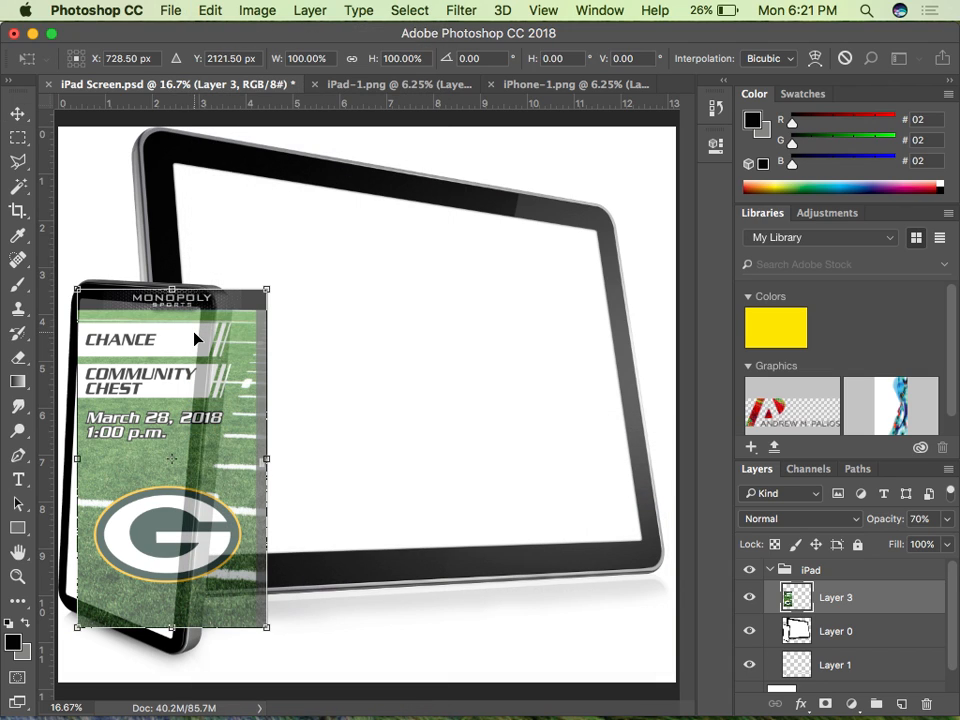
pyautogui.press('super+plus')
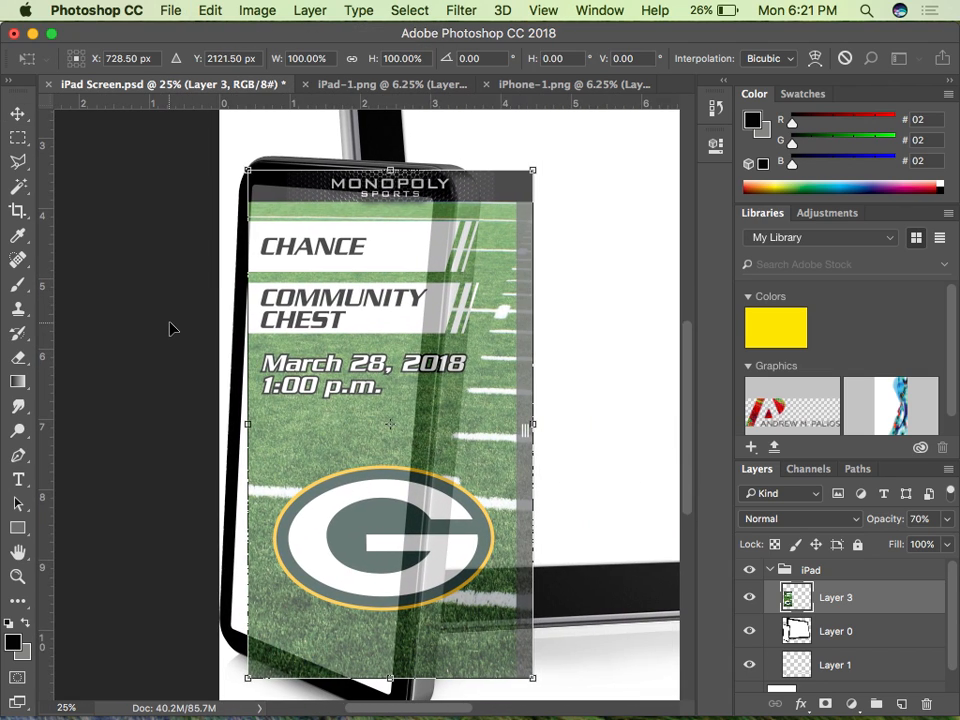
pyautogui.moveTo(247, 171); pyautogui.dragTo(249, 183)
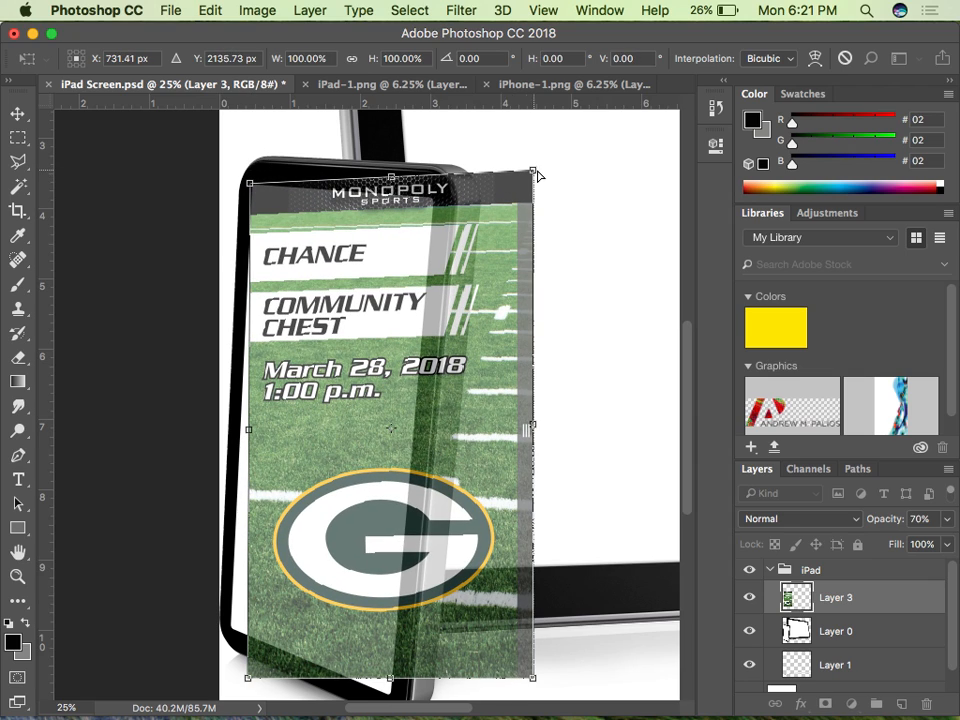
pyautogui.moveTo(533, 172); pyautogui.dragTo(439, 197)
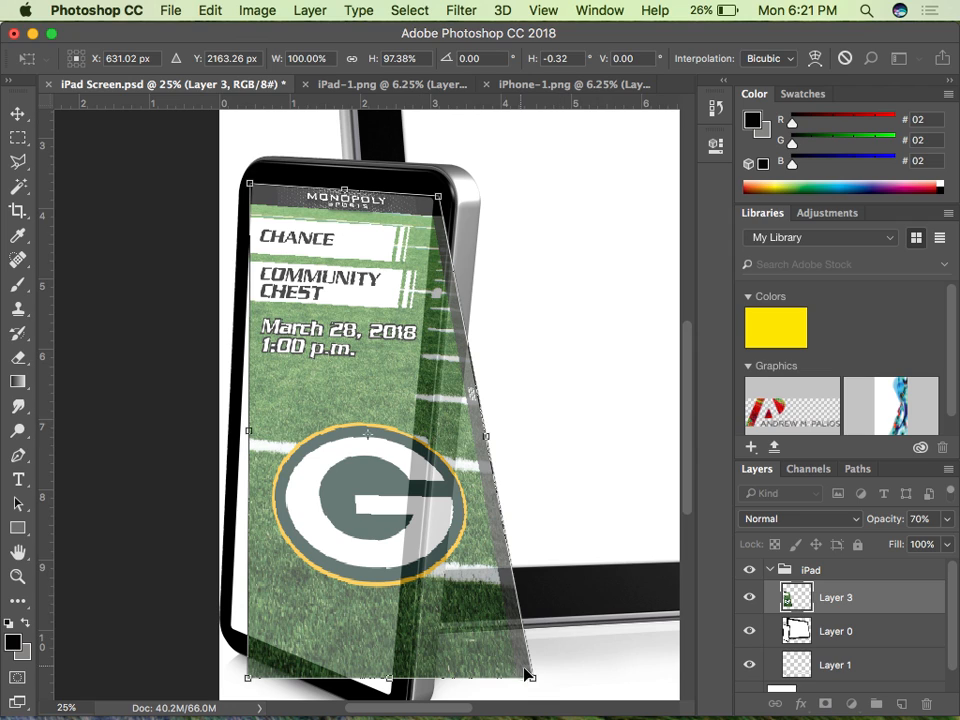
pyautogui.moveTo(530, 677); pyautogui.dragTo(394, 697)
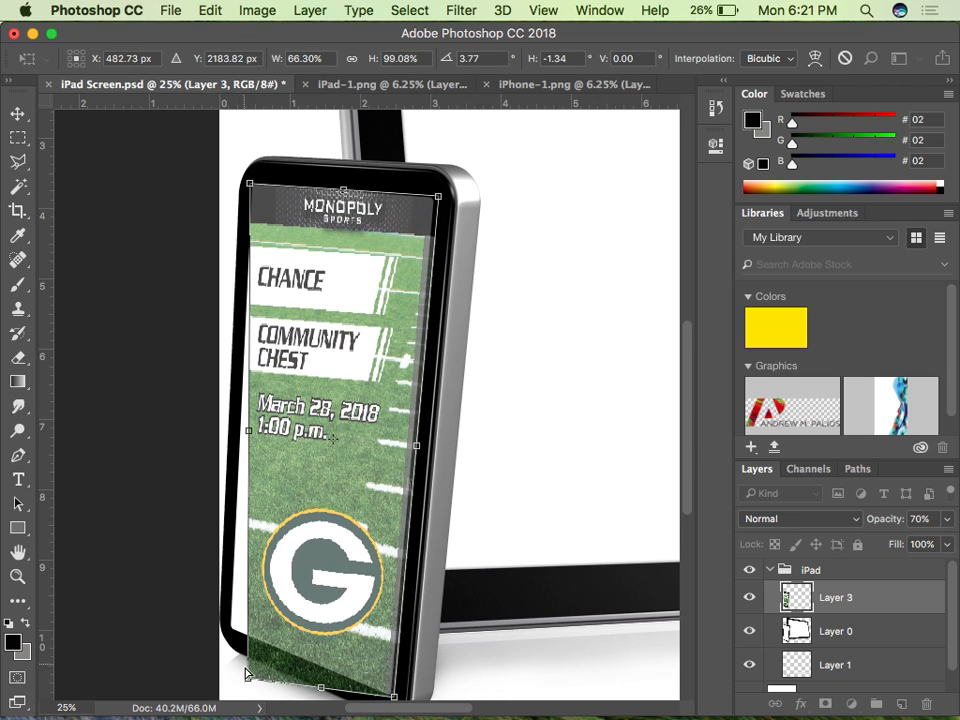
pyautogui.moveTo(247, 679); pyautogui.dragTo(225, 632)
# - Fine-tune all four distorted corners against the phone's screen edges at 50% zoom and apply the transformation
pyautogui.press('super+plus')
pyautogui.scroll(-5, 230, 634)
pyautogui.hscroll(-4, 230, 634)
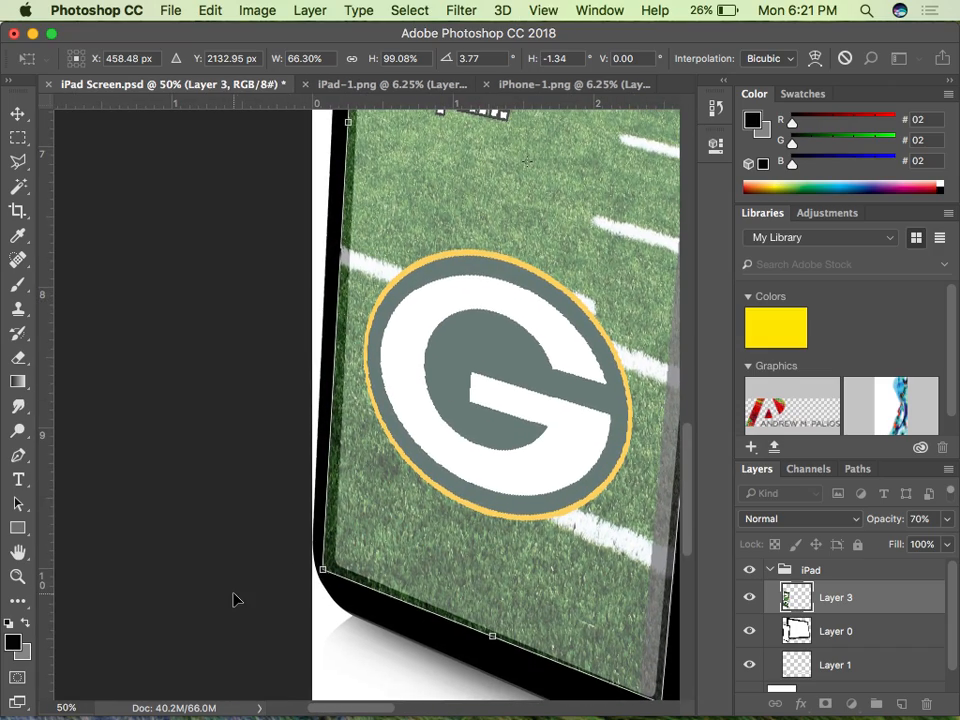
pyautogui.moveTo(323, 571); pyautogui.dragTo(332, 569)
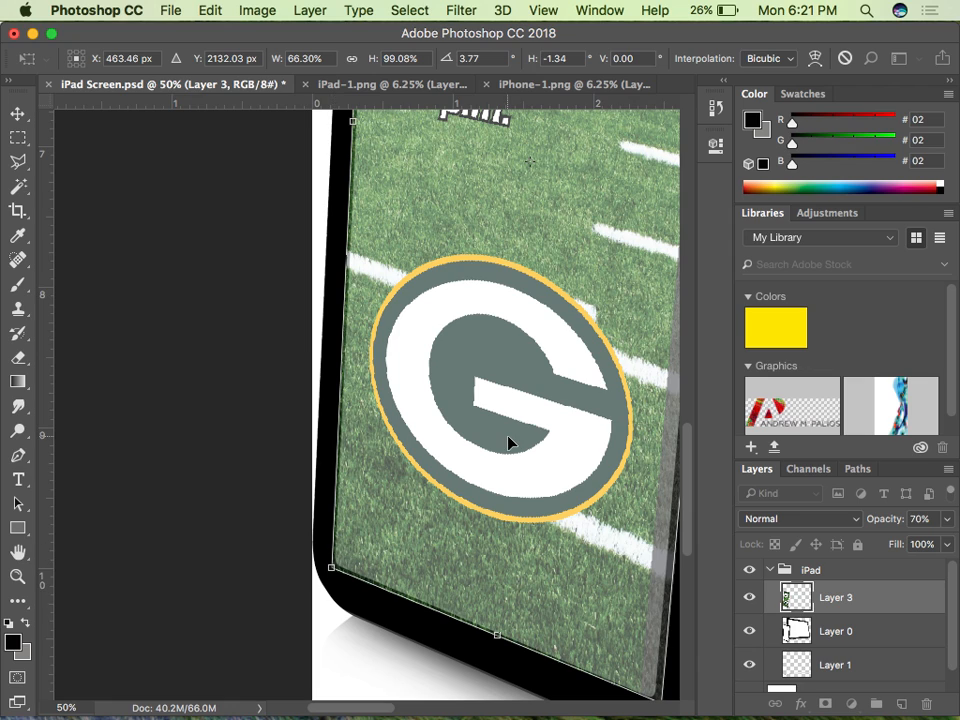
pyautogui.hscroll(3, 508, 436)
pyautogui.scroll(-1, 508, 436)
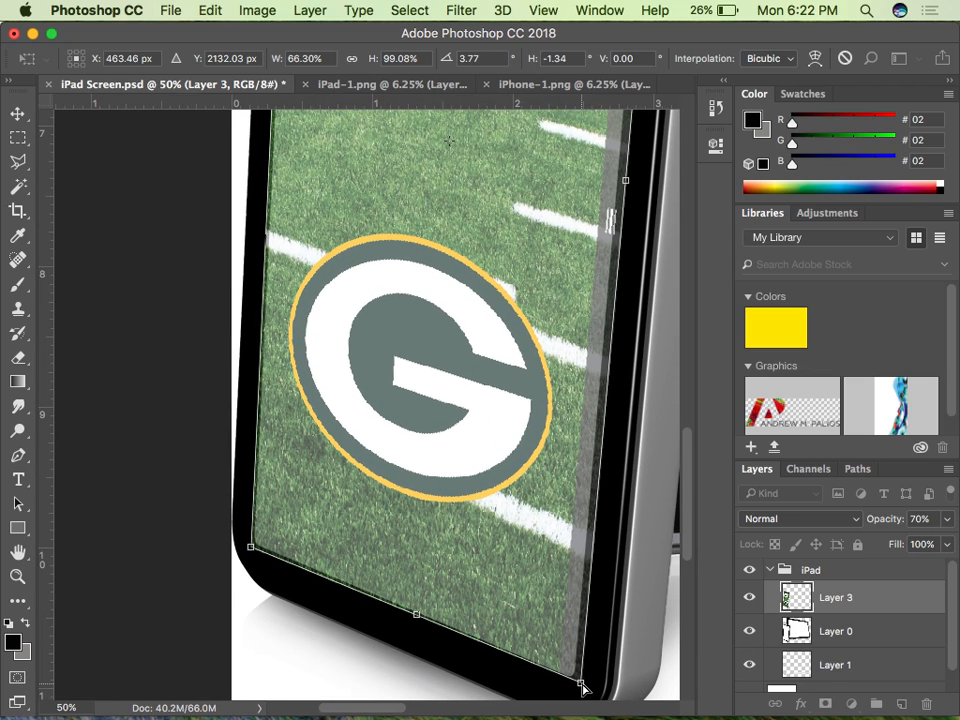
pyautogui.moveTo(583, 688); pyautogui.dragTo(578, 686)
pyautogui.scroll(10, 574, 403)
pyautogui.hscroll(3, 574, 403)
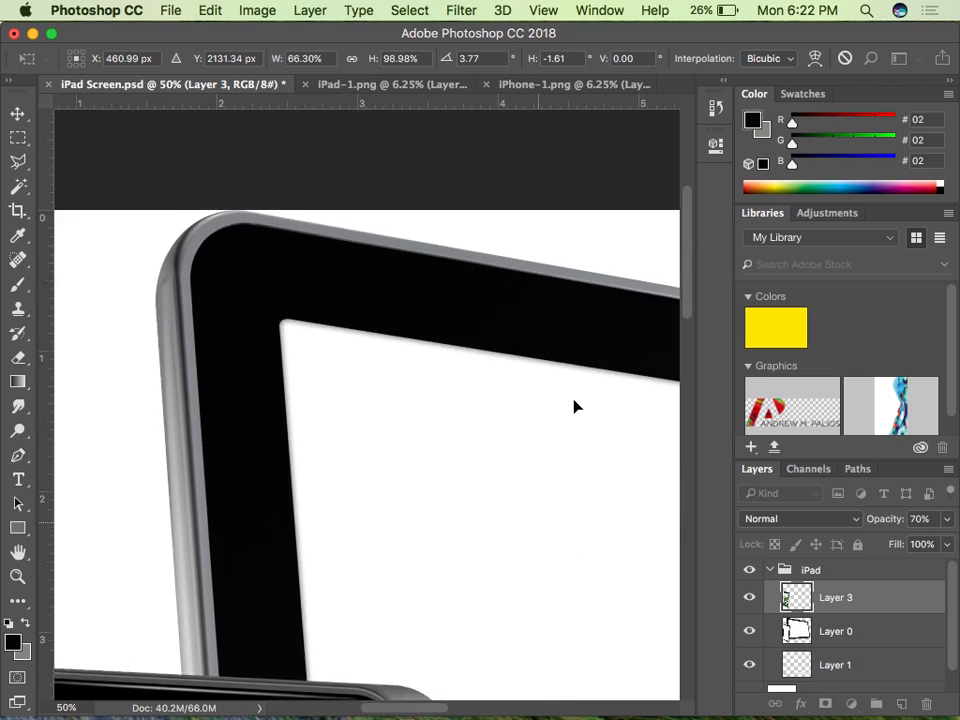
pyautogui.scroll(-5, 574, 403)
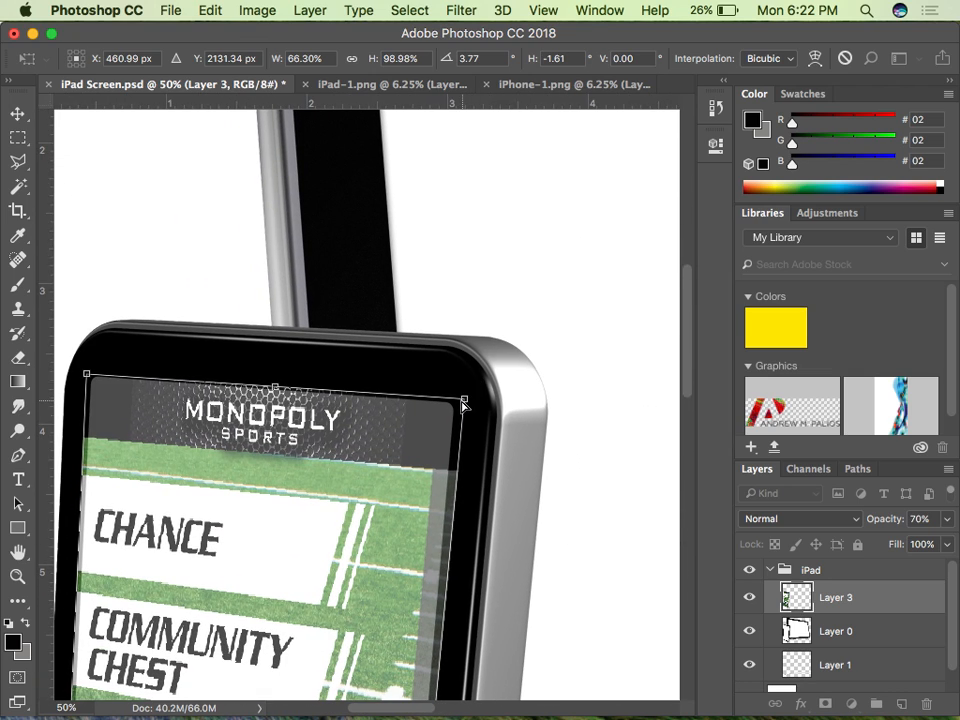
pyautogui.moveTo(465, 399); pyautogui.dragTo(456, 401)
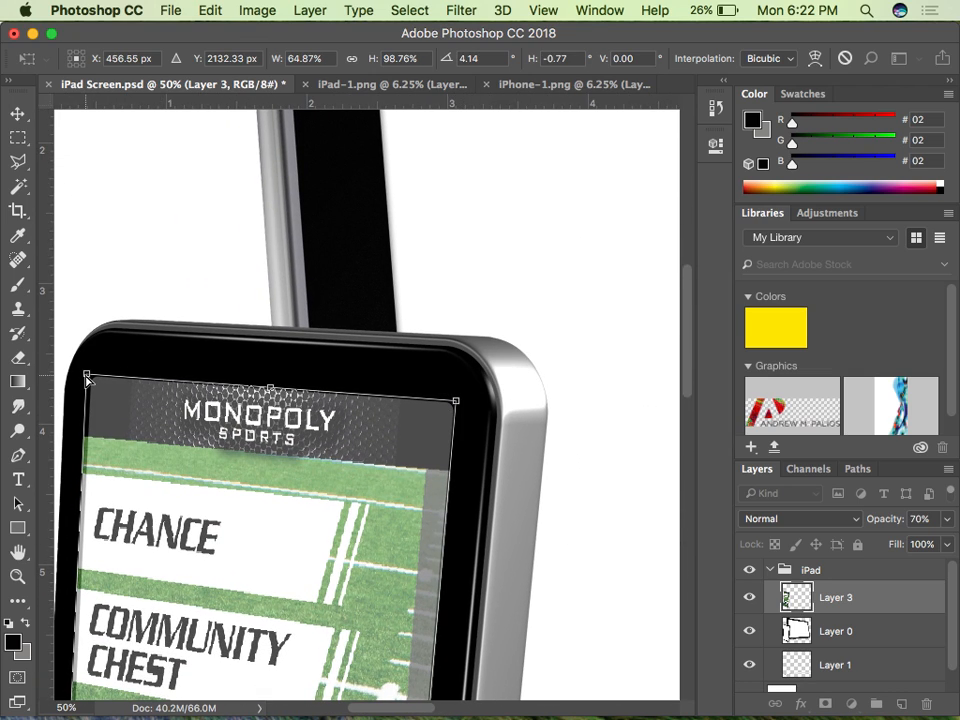
pyautogui.moveTo(87, 375); pyautogui.dragTo(90, 377)
pyautogui.press('Return')
# - Restore the phone layout layer's opacity to 100%
pyautogui.press('super+minus')
pyautogui.press('super+minus')
pyautogui.press('super+minus')
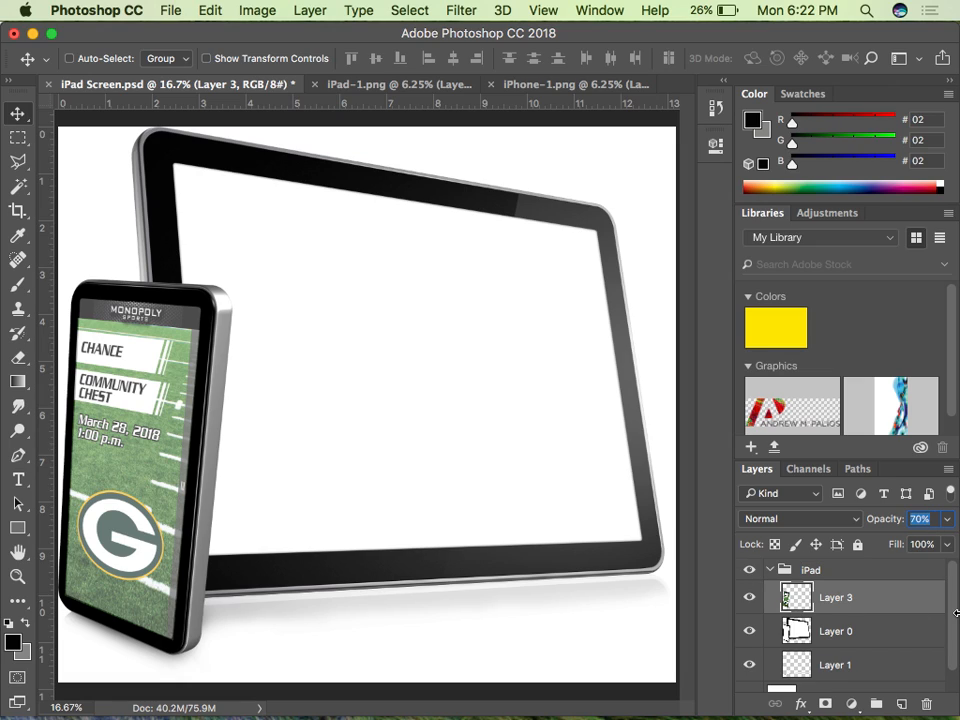
pyautogui.write('100')
pyautogui.press('Return')
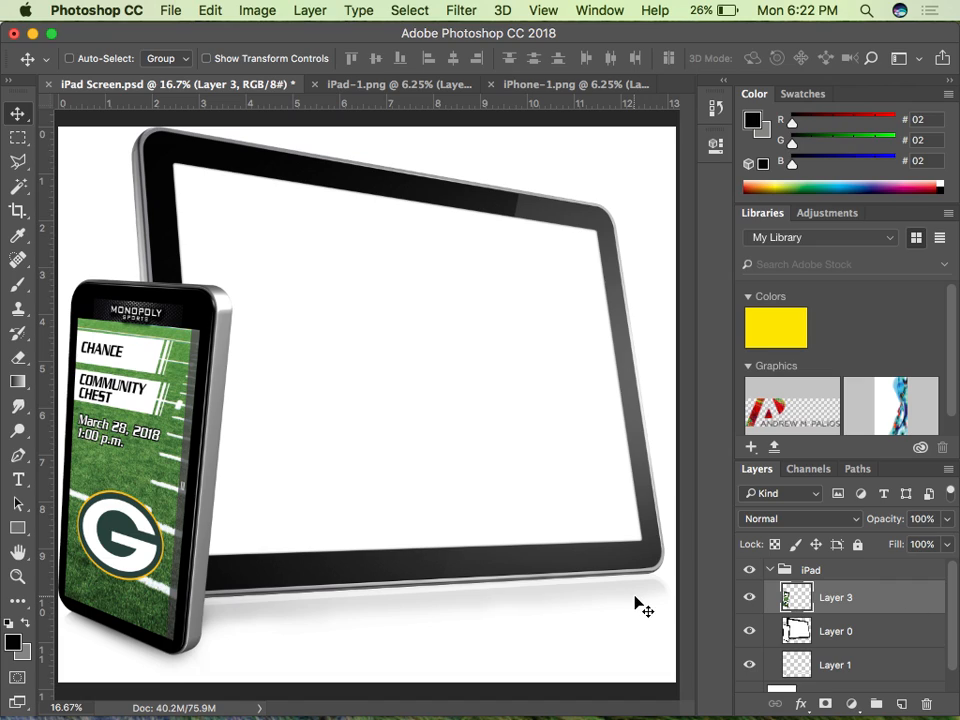
# - Load the saved iPhone path as a new anti-aliased selection with a feather radius of 0 pixels
pyautogui.click(860, 470)
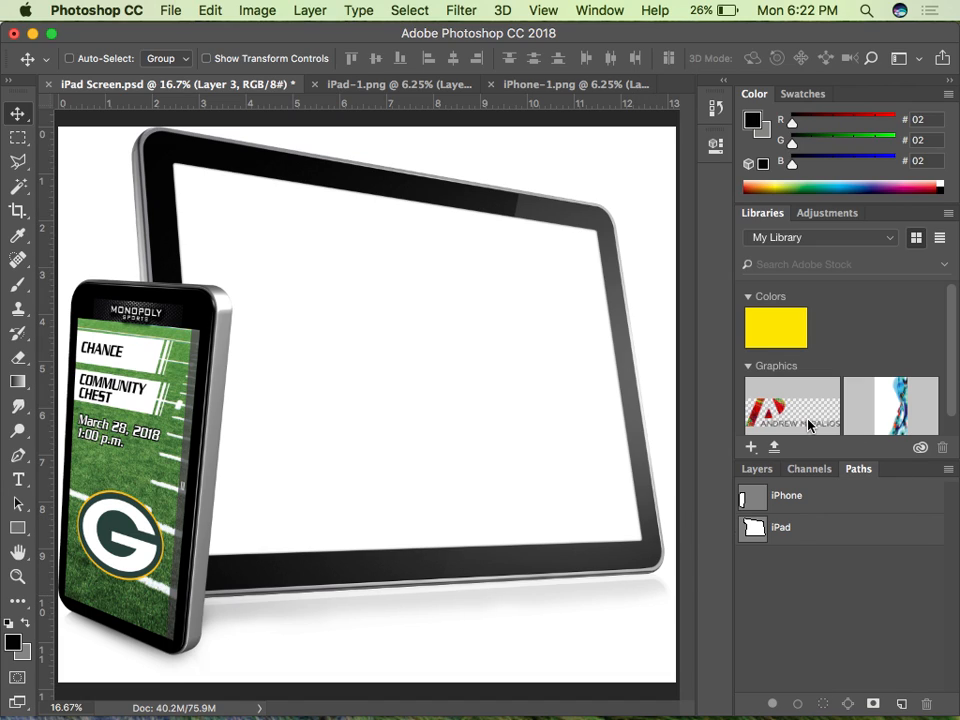
pyautogui.click(857, 505)
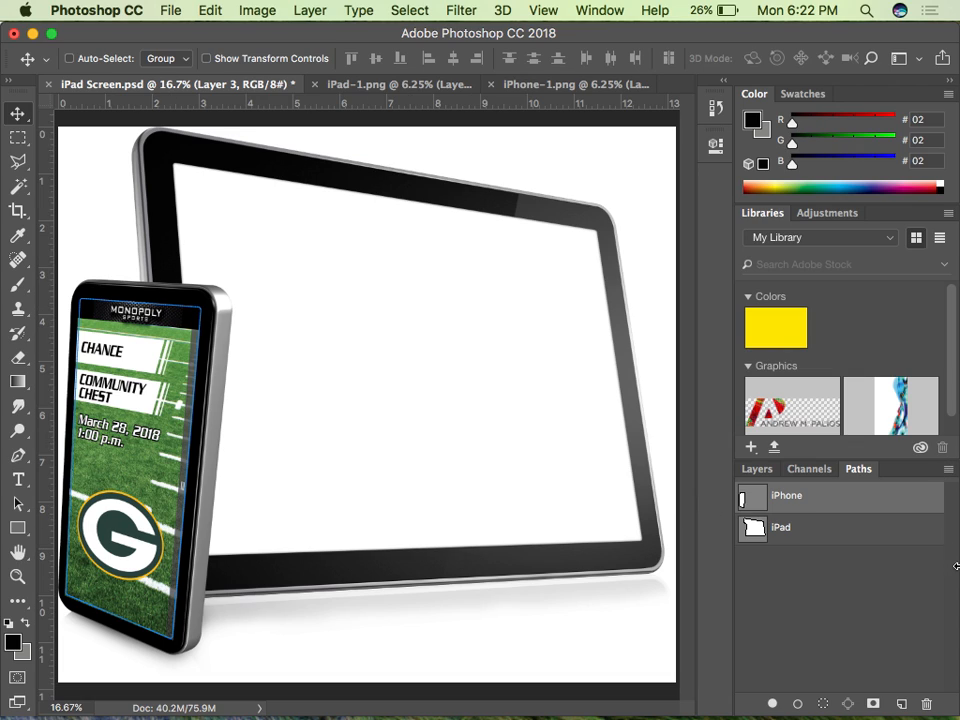
pyautogui.click(948, 469)
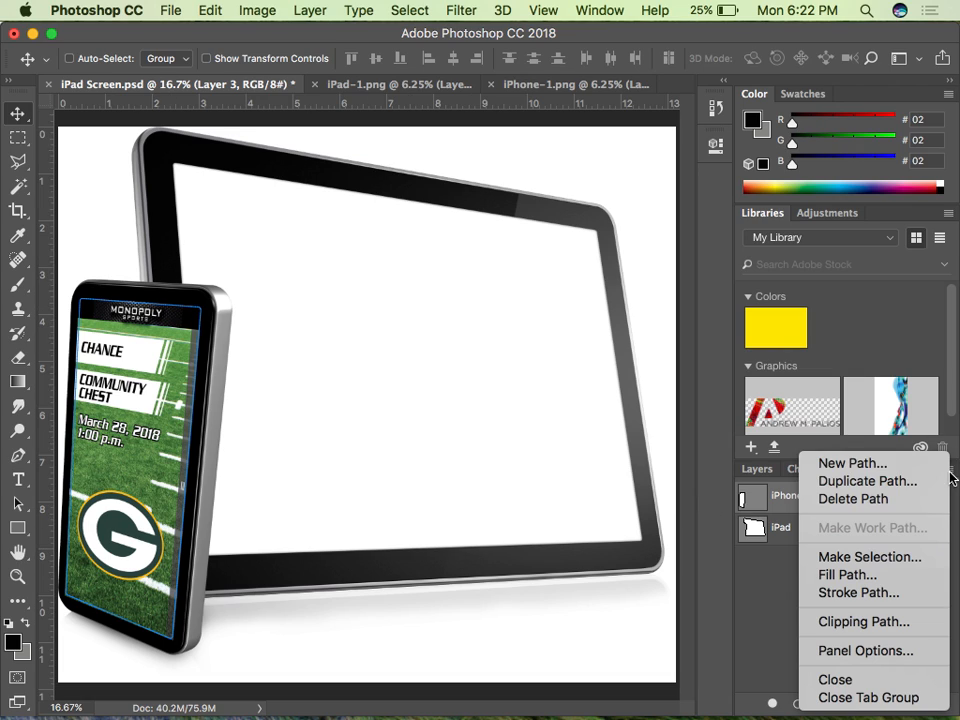
pyautogui.click(880, 557)
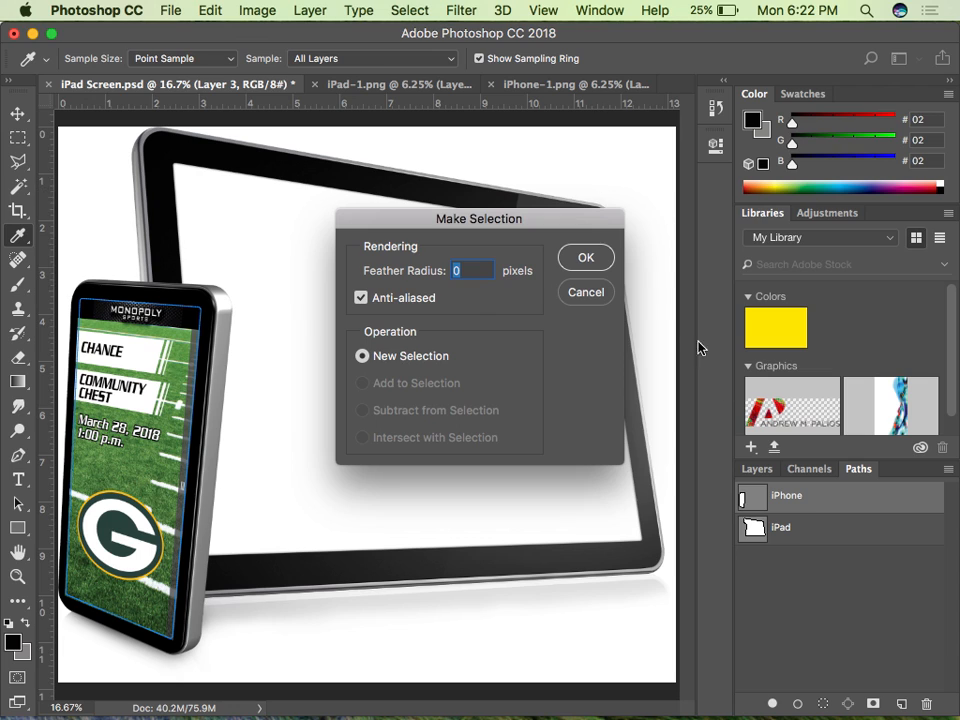
pyautogui.click(588, 262)
pyautogui.press('v')
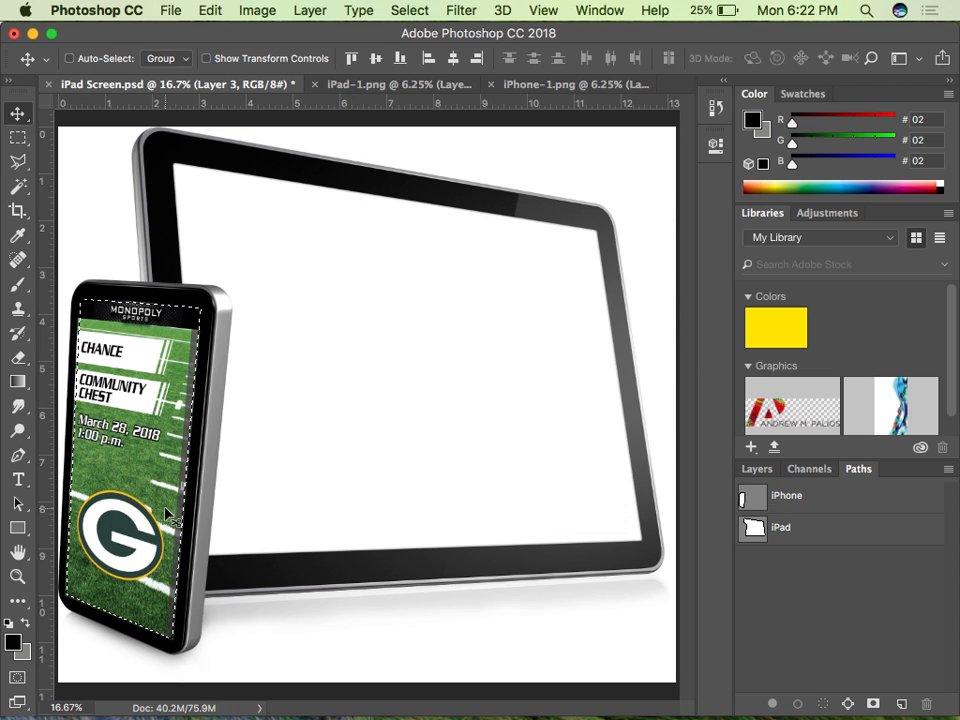
pyautogui.press('super+plus')
pyautogui.hscroll(-5, 170, 517)
pyautogui.scroll(-5, 170, 517)
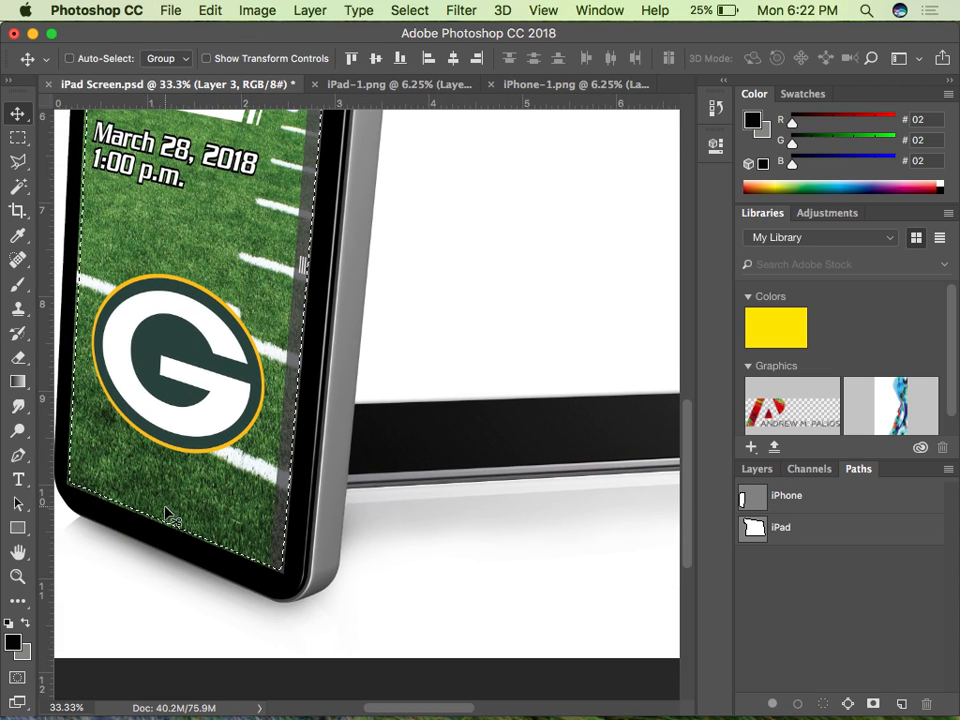
# - Invert the phone-screen selection to cover everything outside the screen, and deselect
pyautogui.scroll(2, 93, 427)
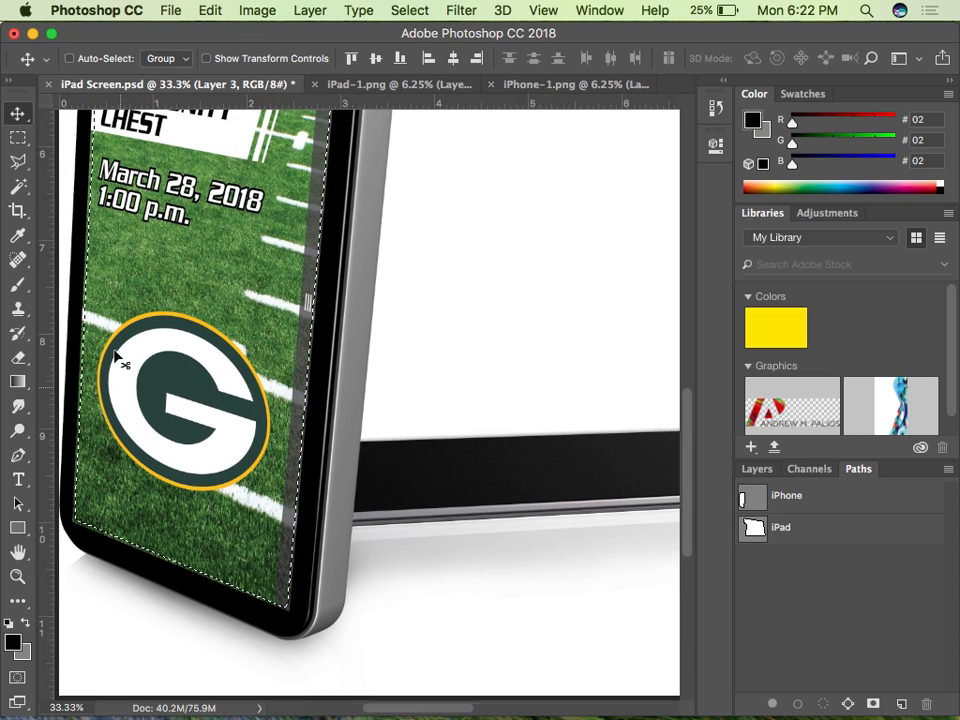
pyautogui.press('super+minus')
pyautogui.press('super+minus')
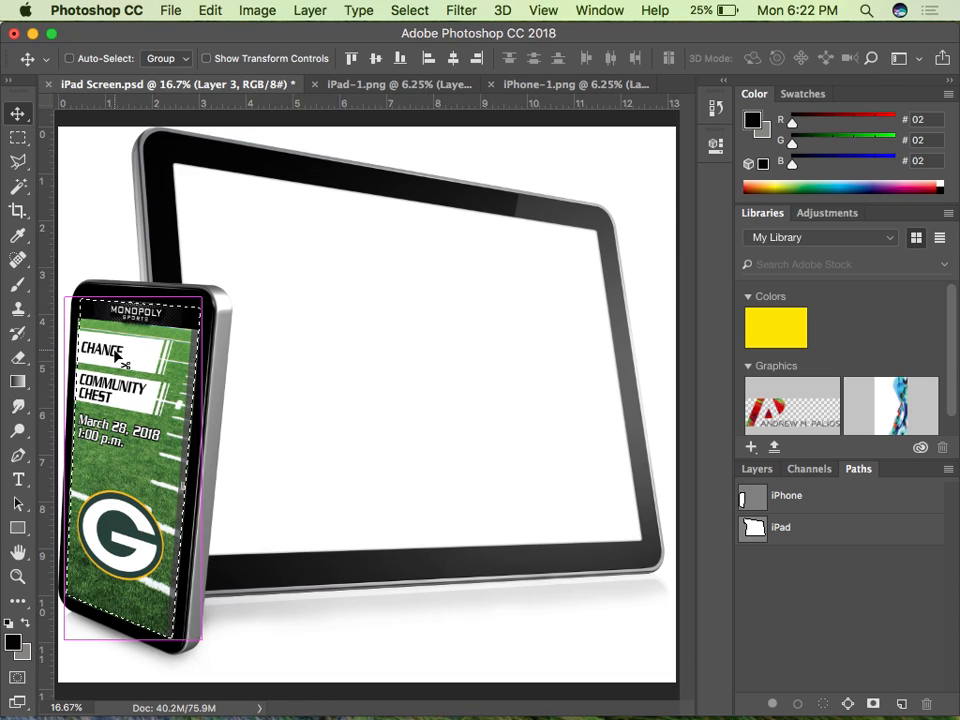
pyautogui.press('super+plus')
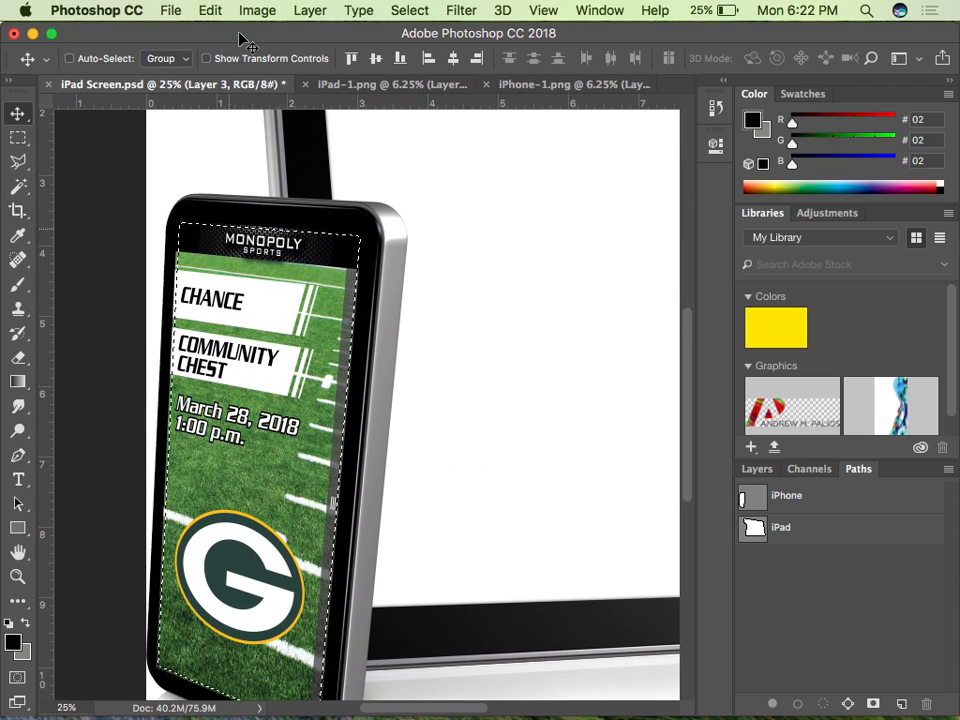
pyautogui.click(257, 10)
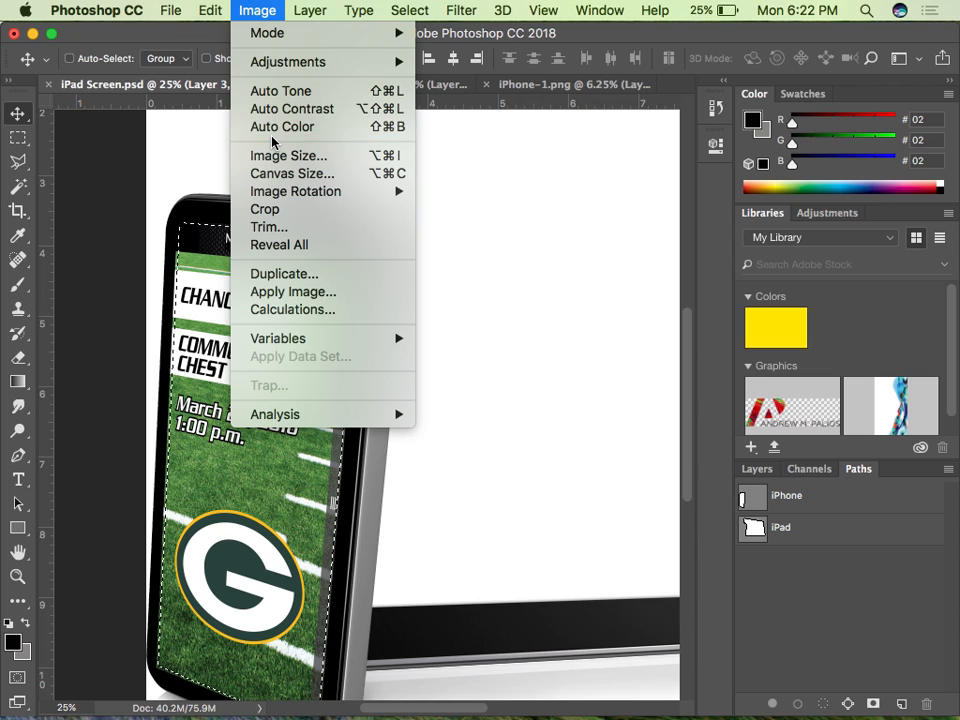
pyautogui.moveTo(375, 5)
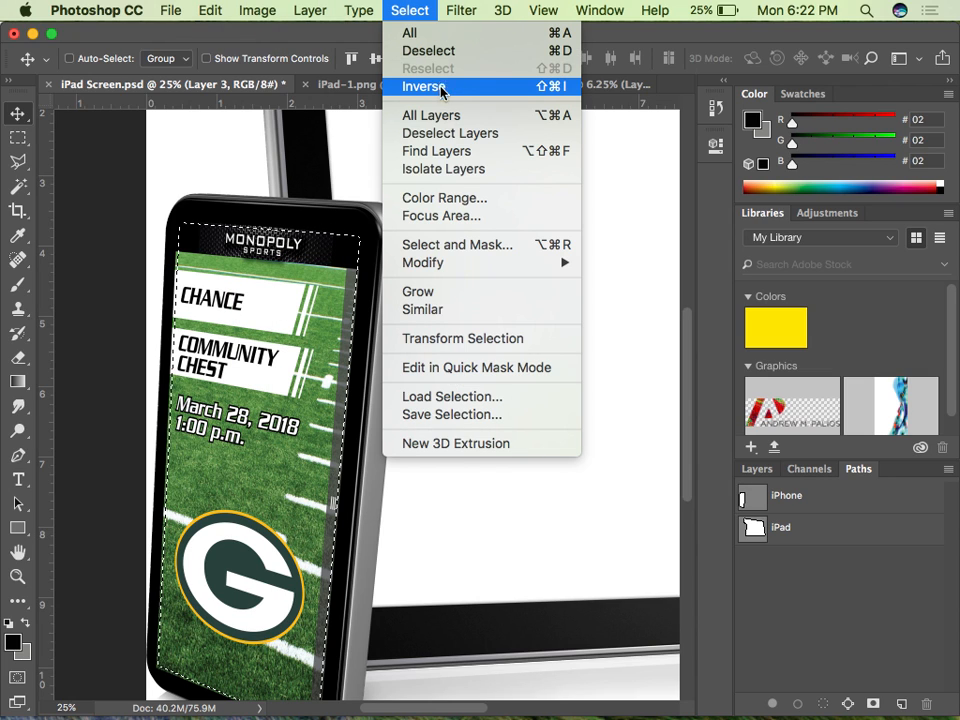
pyautogui.click(420, 87)
pyautogui.scroll(-5, 405, 388)
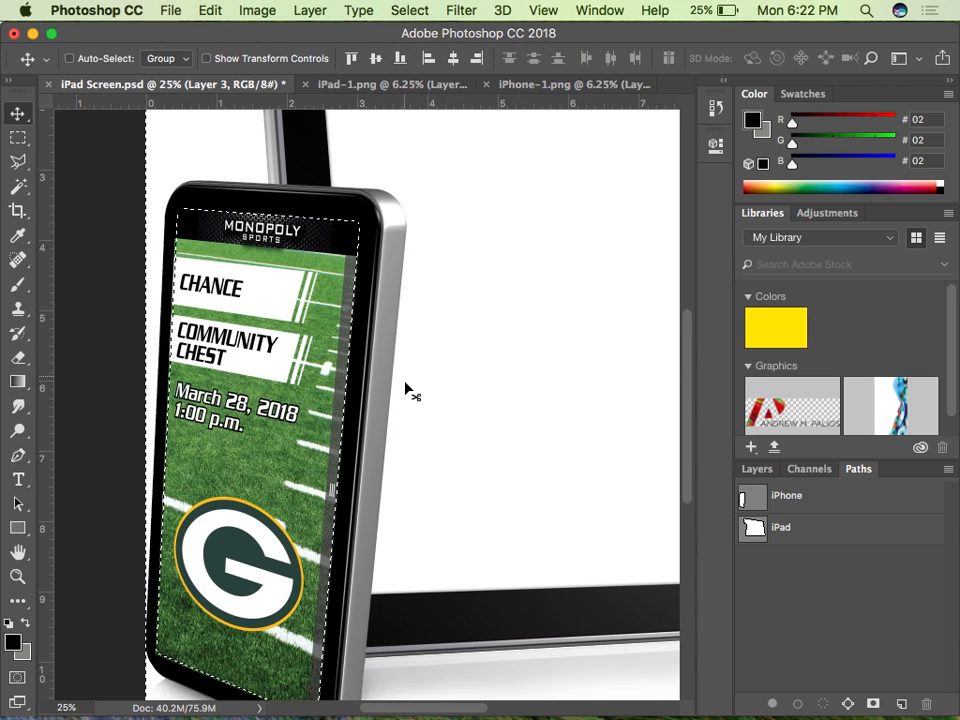
pyautogui.scroll(1, 405, 388)
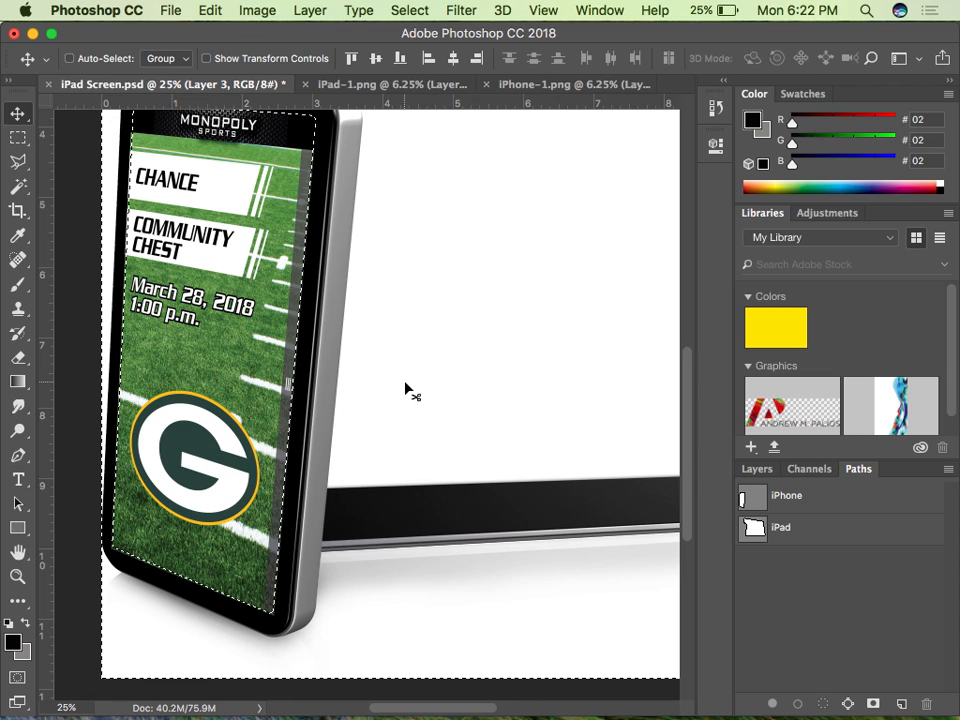
pyautogui.hscroll(-5, 253, 242)
pyautogui.scroll(3, 253, 242)
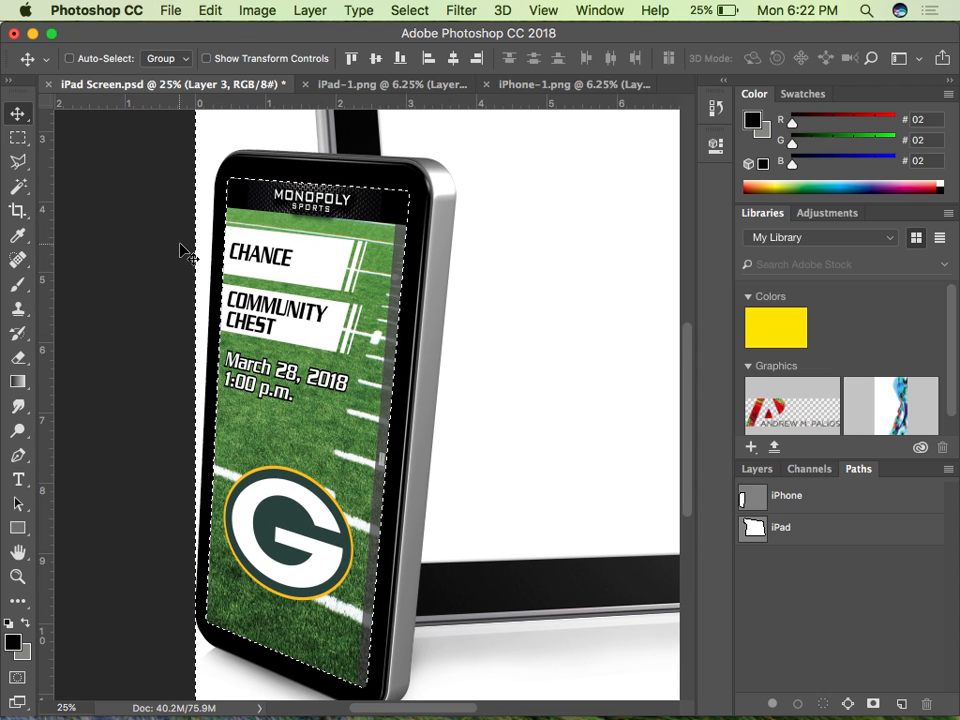
pyautogui.press('super+d')
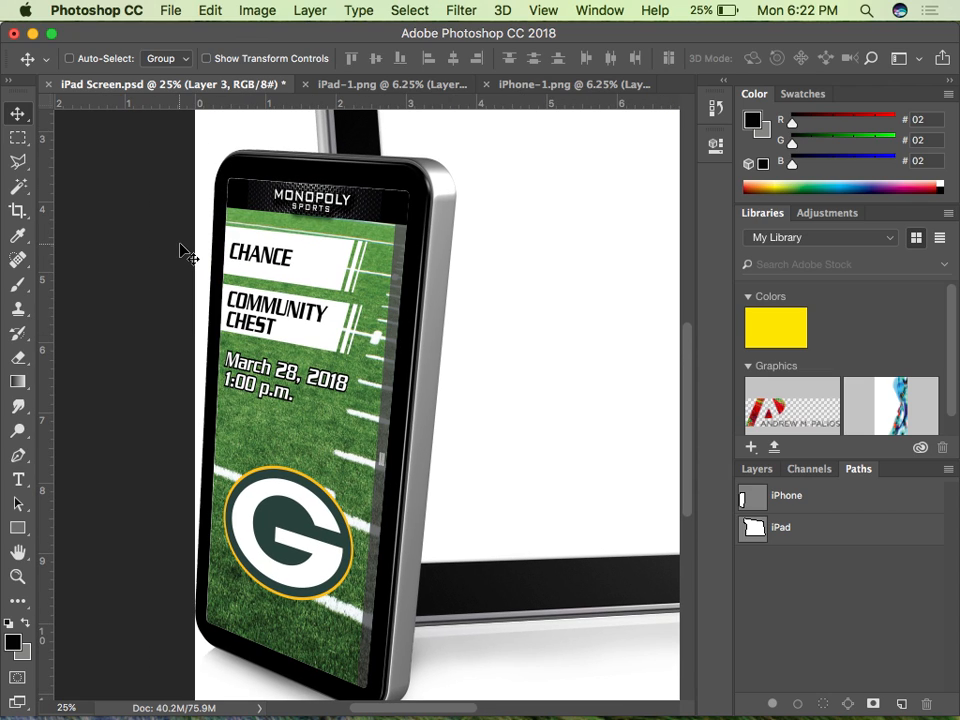
# - Copy the Layer 0 artwork from iPad-1.png into the iPad Screen.psd mockup as a new layer
pyautogui.press('super+minus')
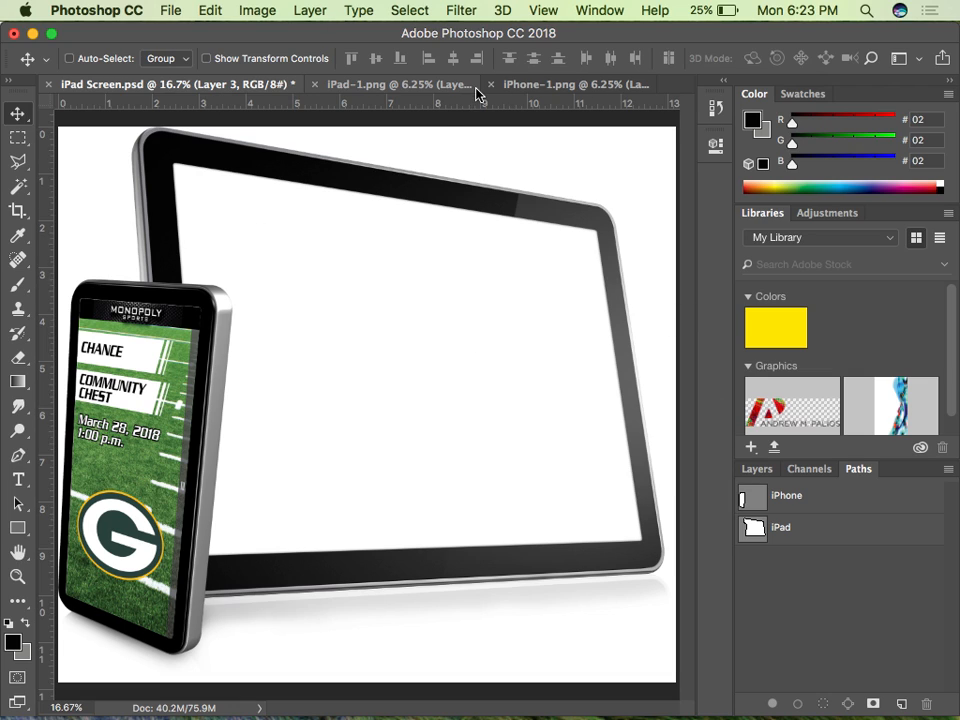
pyautogui.click(450, 85)
pyautogui.click(757, 469)
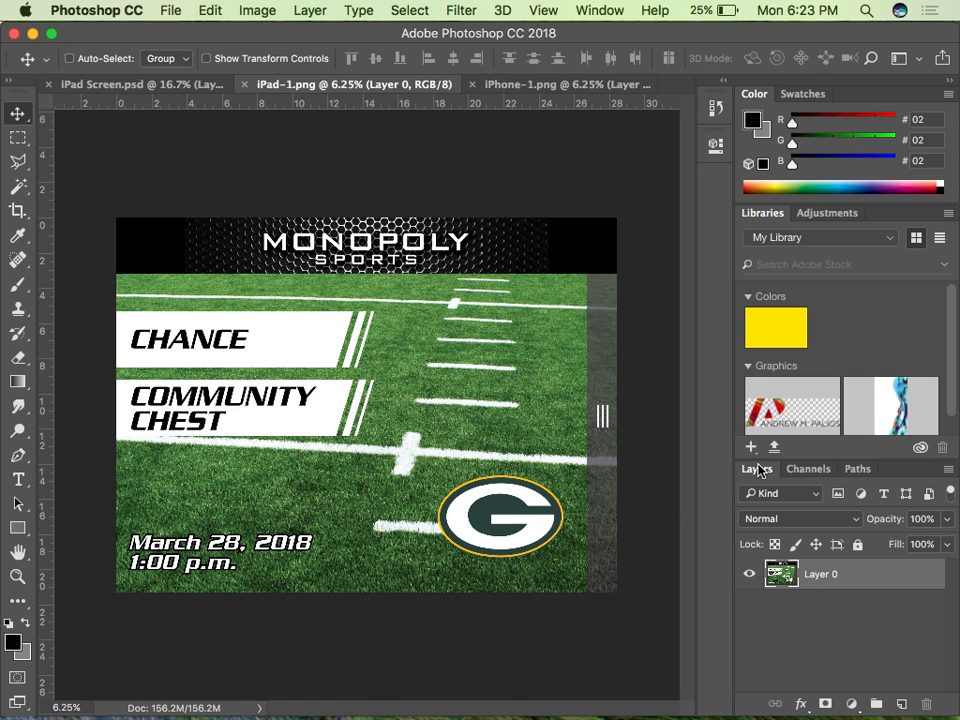
pyautogui.moveTo(298, 290); pyautogui.dragTo(463, 489)
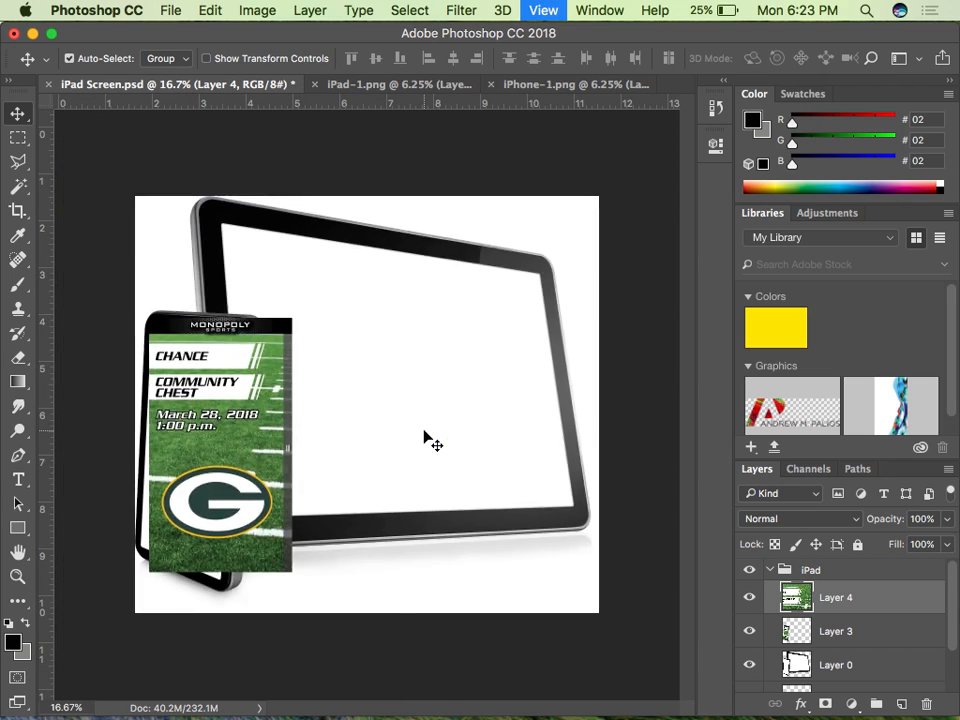
# - Scale the tablet layout layer down to about 41%, position it over the tablet's screen and apply the transformation
pyautogui.press('super+minus')
pyautogui.press('super+t')
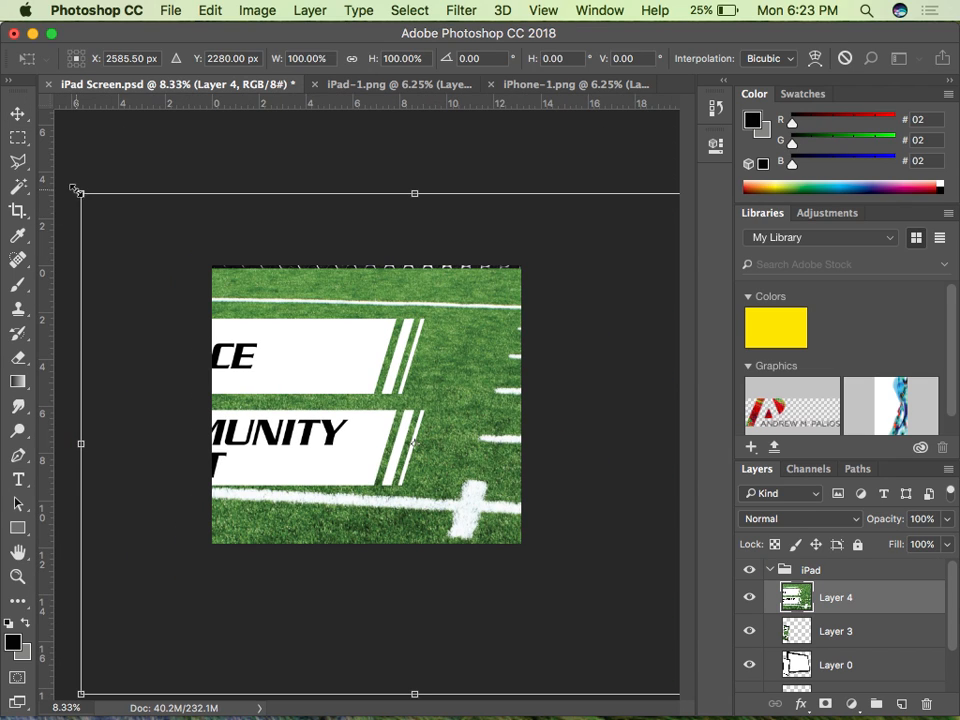
pyautogui.moveTo(78, 189); pyautogui.dragTo(482, 450)
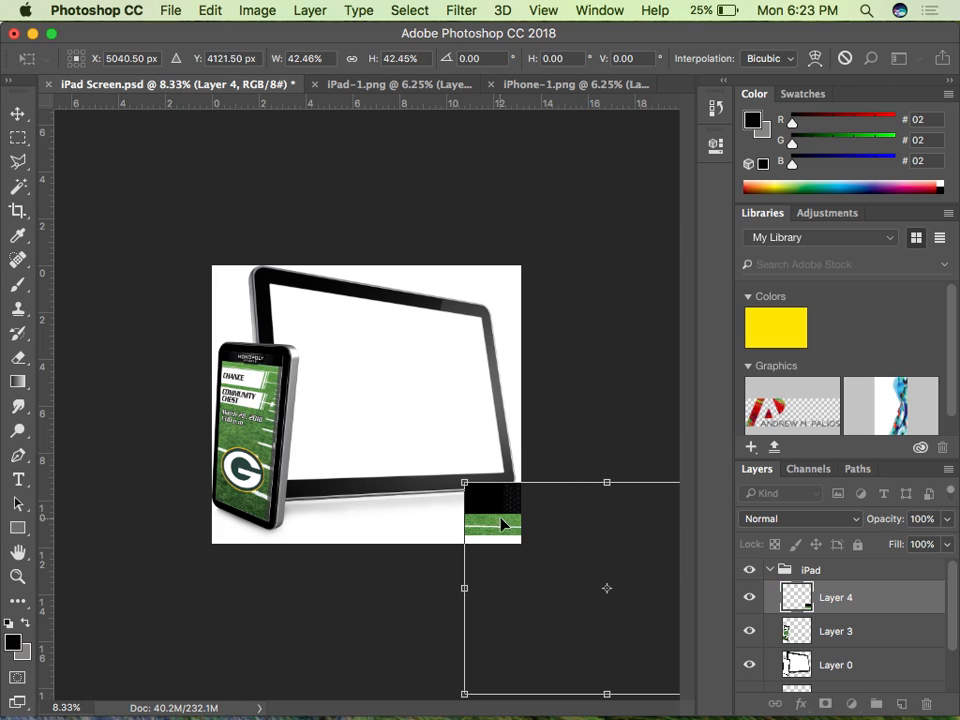
pyautogui.moveTo(508, 521); pyautogui.dragTo(294, 310)
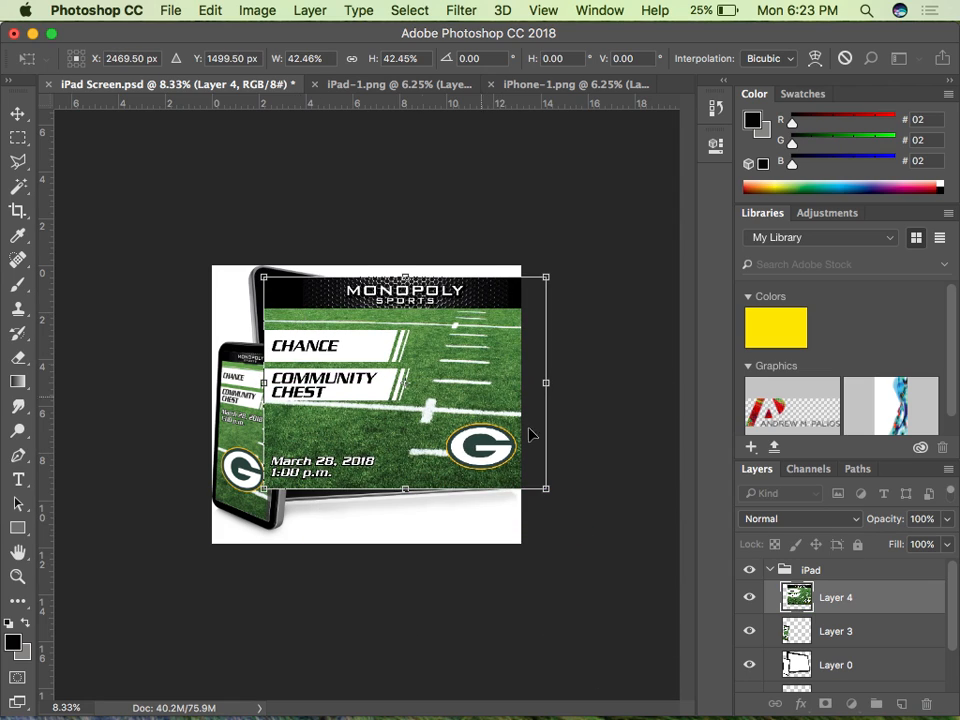
pyautogui.moveTo(548, 487); pyautogui.dragTo(528, 494)
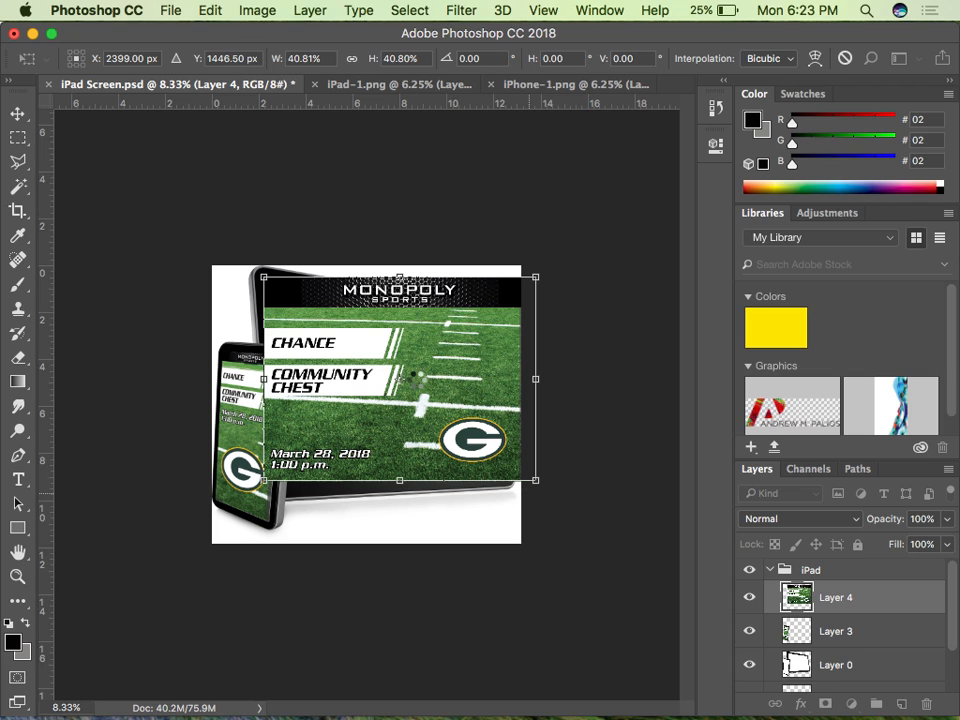
pyautogui.press('Return')
# - Set the tablet layout layer's opacity to 70%
pyautogui.click(933, 519)
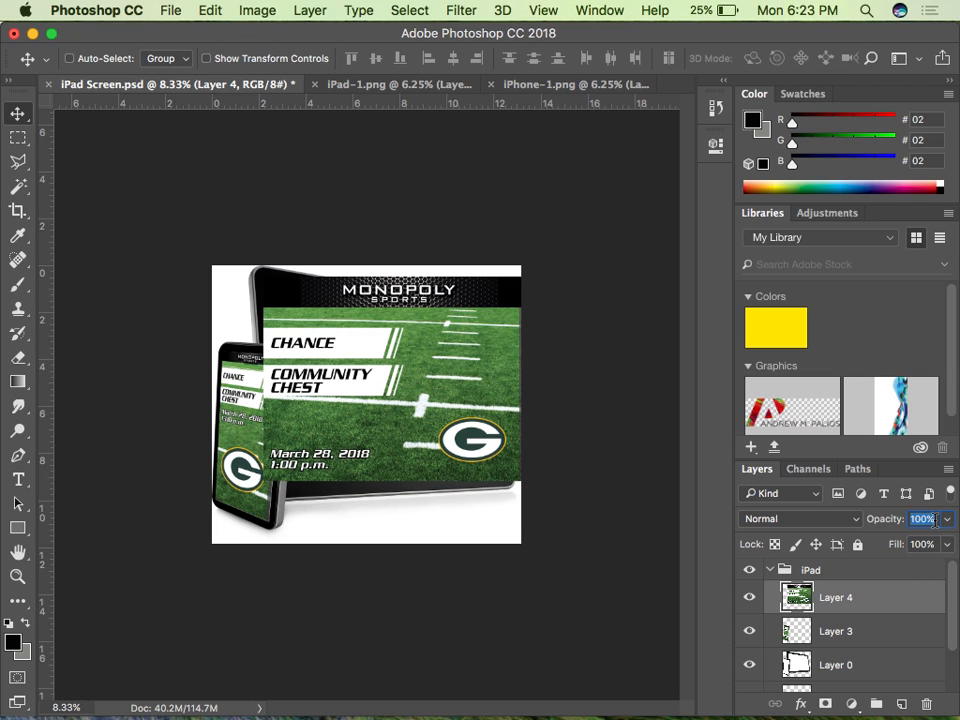
pyautogui.write('70')
pyautogui.press('Return')
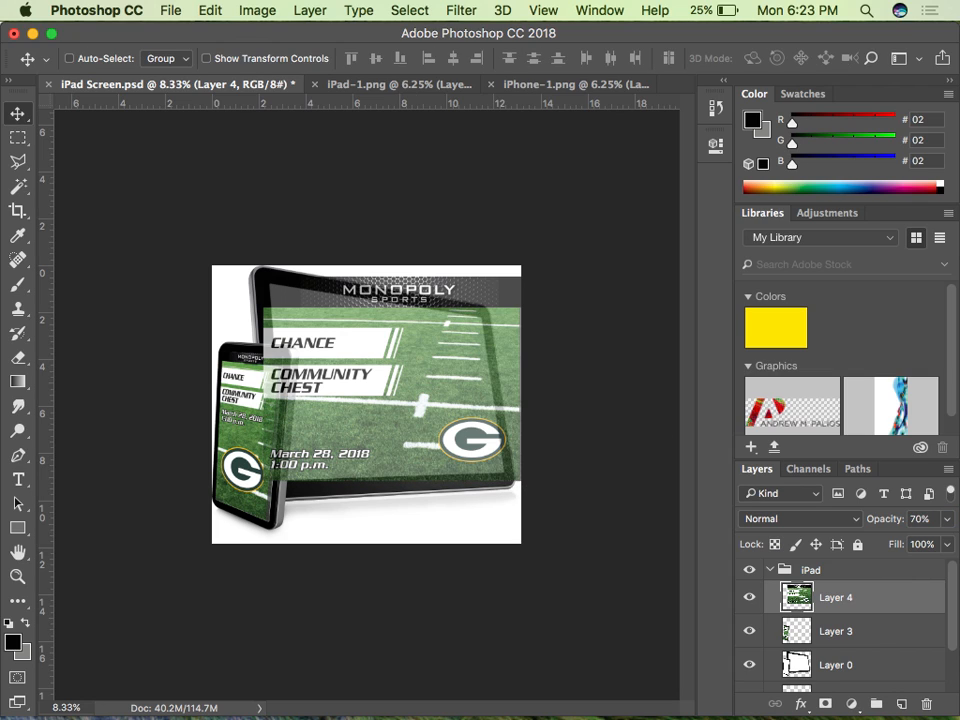
# - Start a Distort transformation on the tablet layout layer and fit its upper-left corner to the tablet screen's upper-left corner
pyautogui.press('super+equal')
pyautogui.press('super+equal')
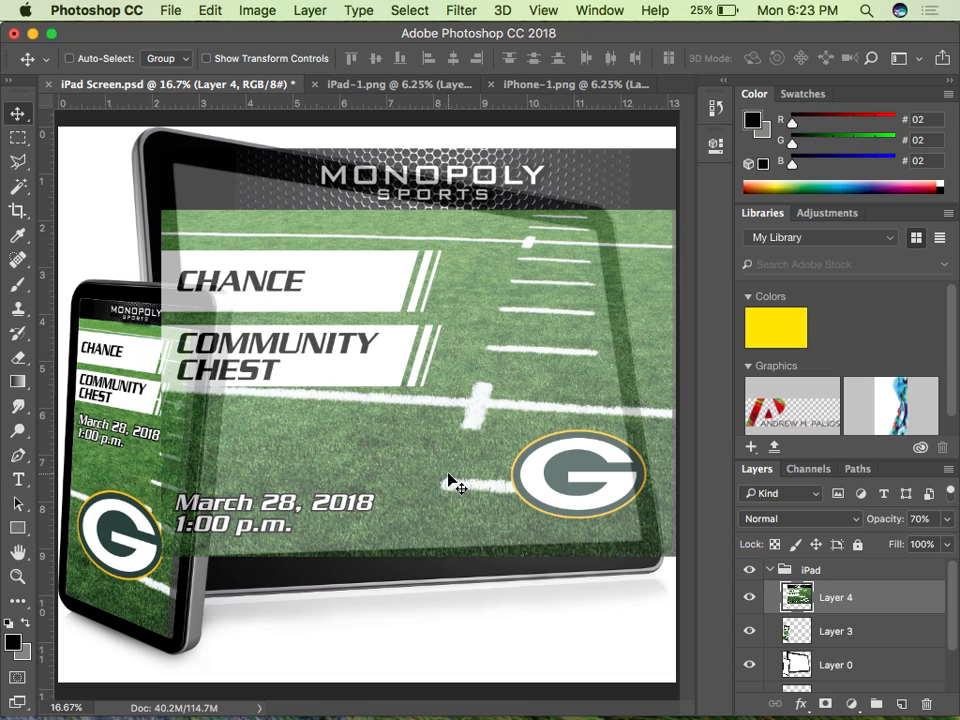
pyautogui.click(97, 10)
pyautogui.moveTo(183, 8)
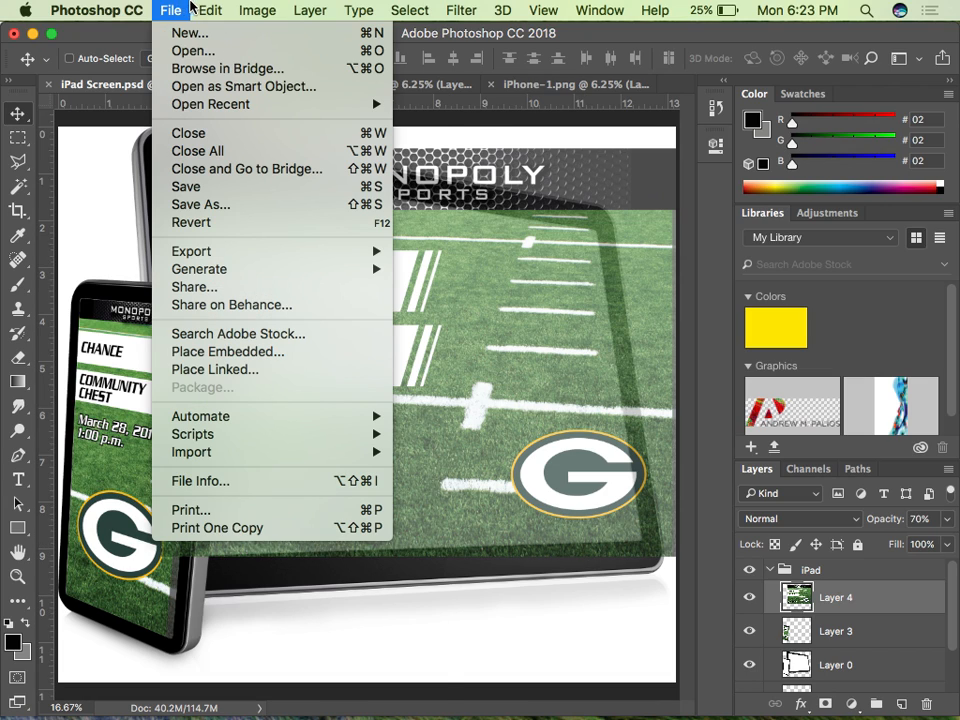
pyautogui.moveTo(340, 427)
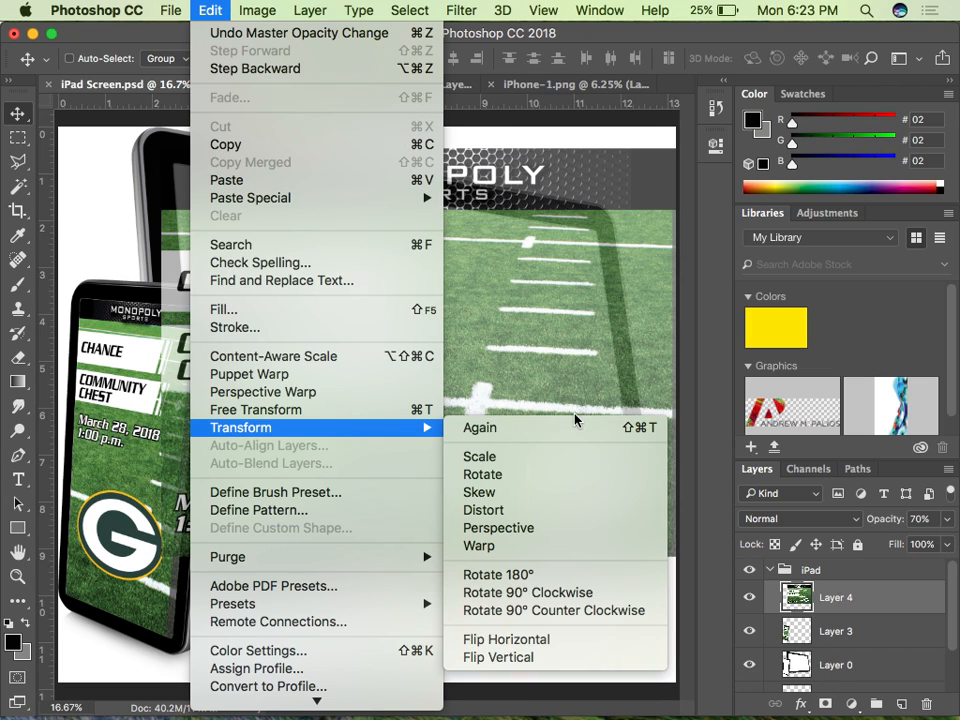
pyautogui.click(483, 510)
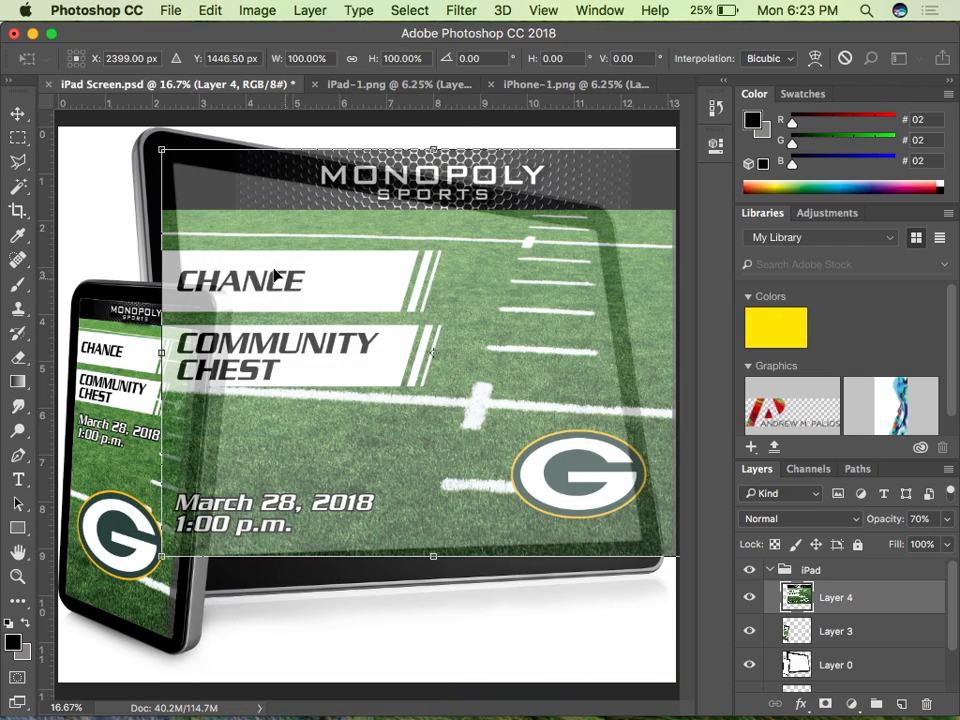
pyautogui.press('super+equal')
pyautogui.press('super+equal')
pyautogui.scroll(5, 275, 273)
pyautogui.hscroll(-7, 275, 273)
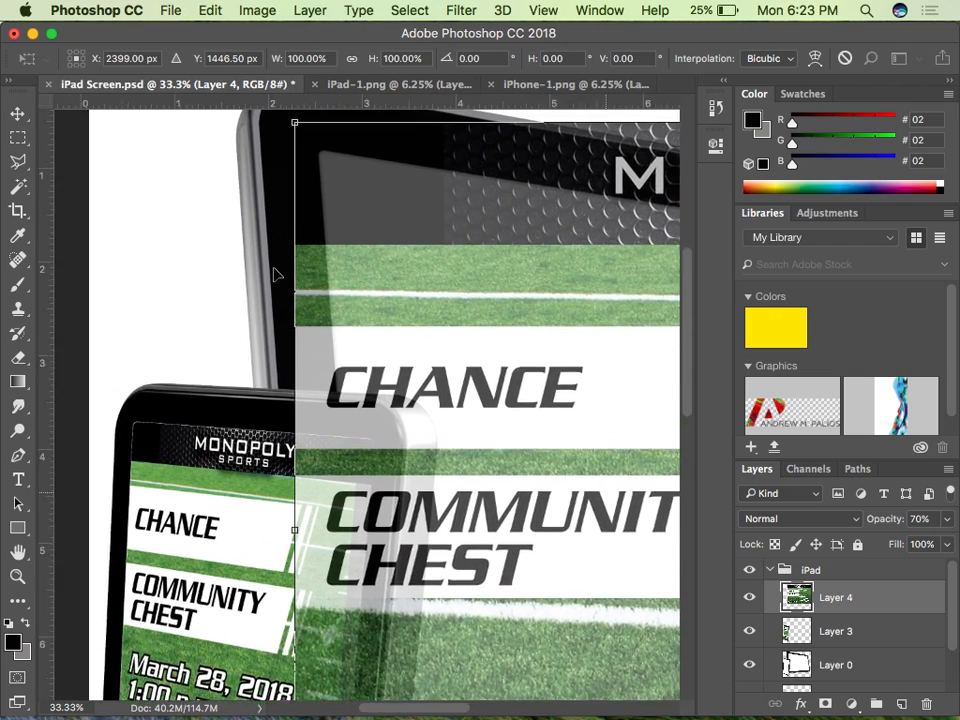
pyautogui.moveTo(386, 166); pyautogui.dragTo(407, 192)
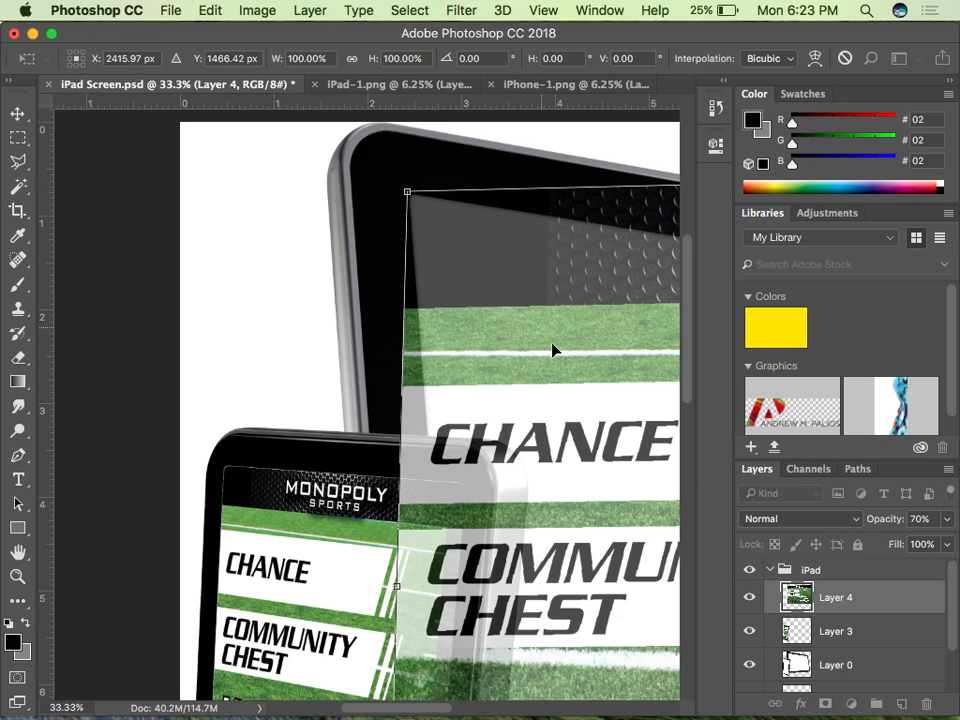
# - Distort the layout's upper-right and lower-right corners onto the matching corners of the tablet's screen
pyautogui.hscroll(10, 553, 349)
pyautogui.scroll(-3, 556, 349)
pyautogui.hscroll(-5, 556, 349)
pyautogui.hscroll(3, 556, 349)
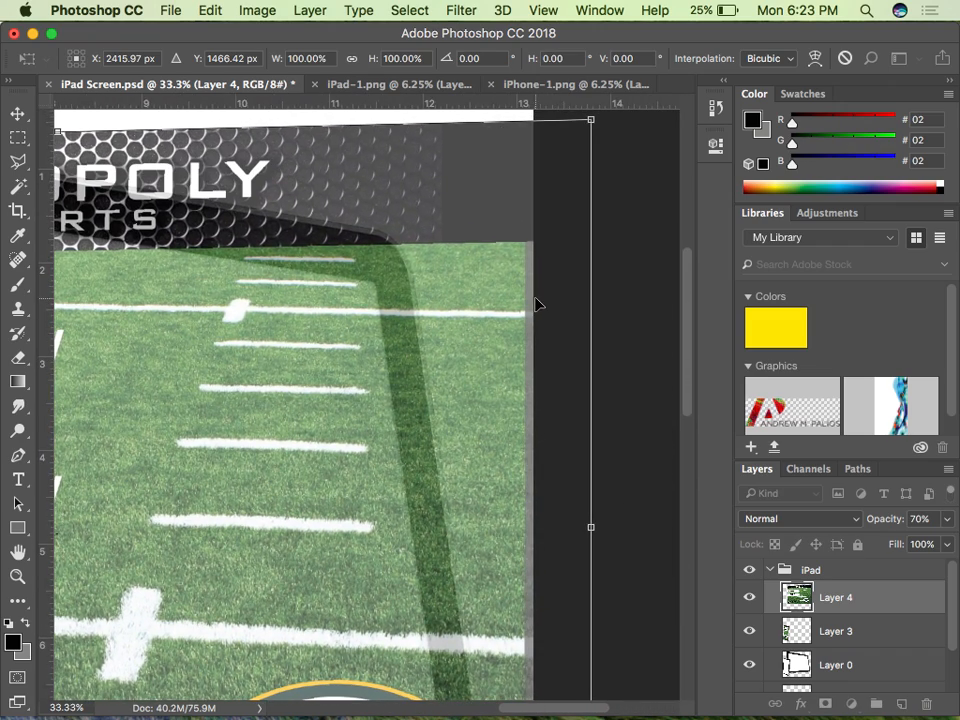
pyautogui.moveTo(591, 121); pyautogui.dragTo(381, 282)
pyautogui.scroll(-10, 414, 435)
pyautogui.scroll(3, 414, 435)
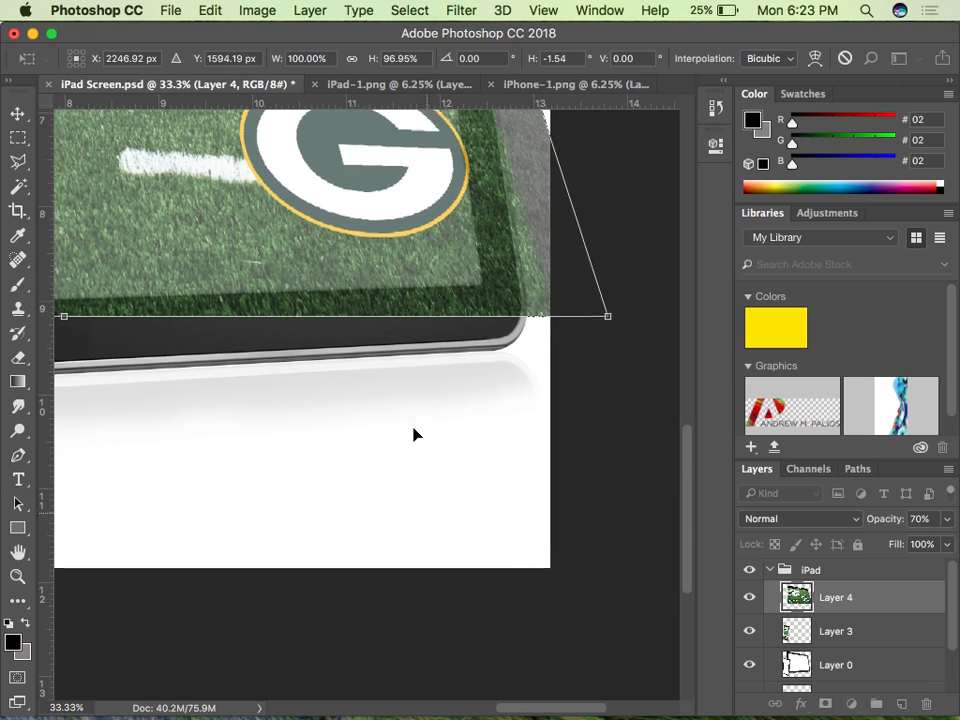
pyautogui.moveTo(613, 340); pyautogui.dragTo(490, 304)
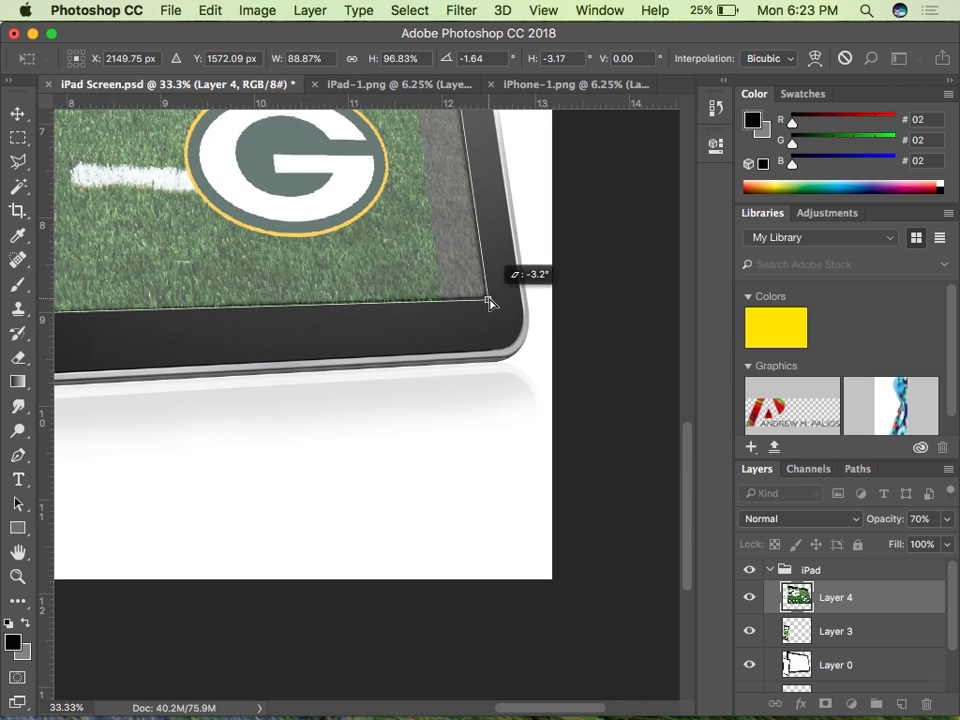
# - Pull the layout's lower-left corner behind the phone so its edges follow the tablet screen's perspective, and apply the distortion
pyautogui.hscroll(-10, 248, 303)
pyautogui.hscroll(2, 248, 303)
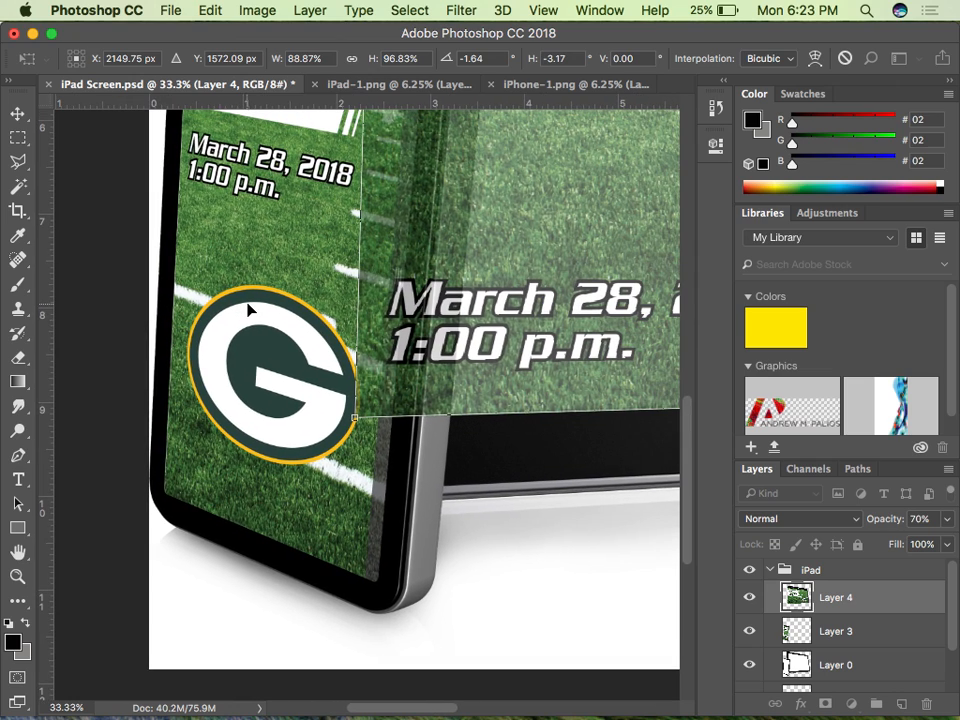
pyautogui.press('super+minus')
pyautogui.press('super+minus')
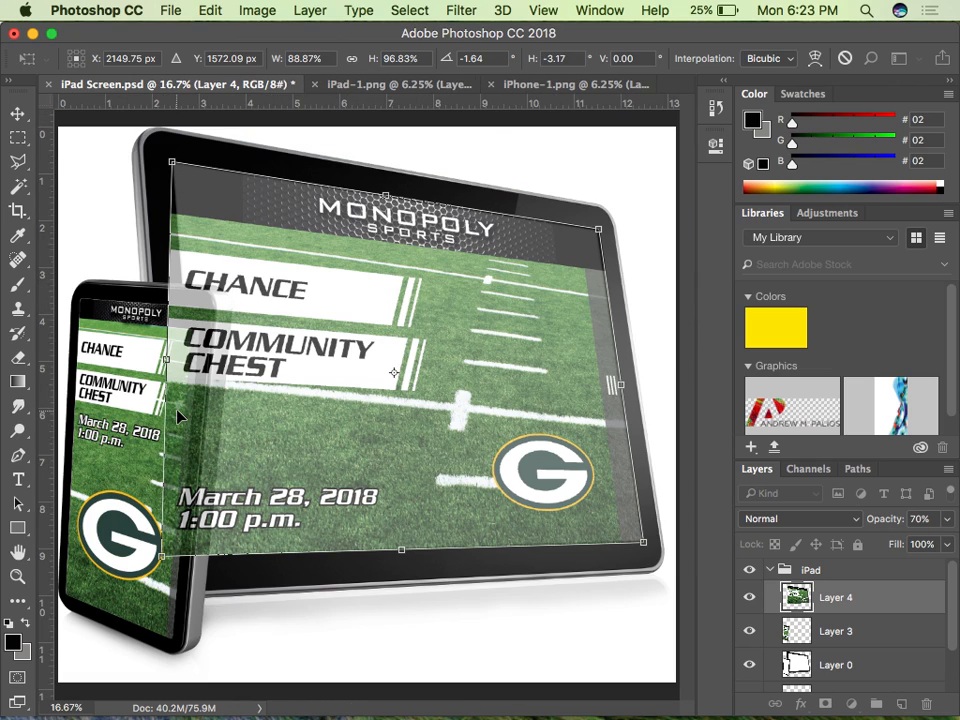
pyautogui.moveTo(162, 560); pyautogui.dragTo(182, 566)
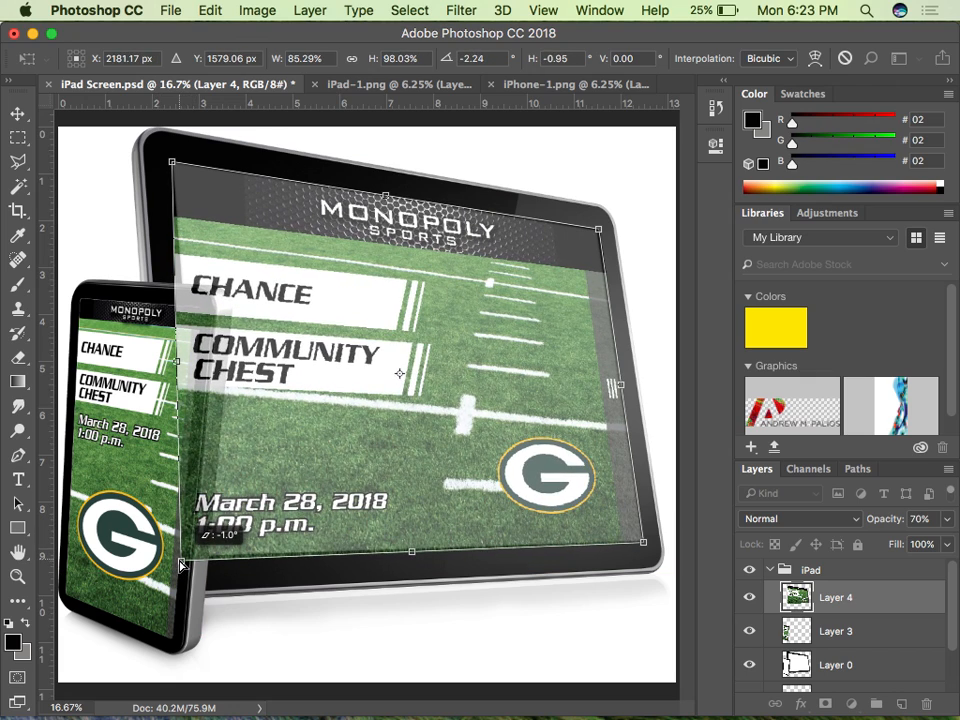
pyautogui.moveTo(182, 566)
pyautogui.mouseDown()
pyautogui.moveTo(199, 555)
pyautogui.moveTo(194, 564)
pyautogui.mouseUp()
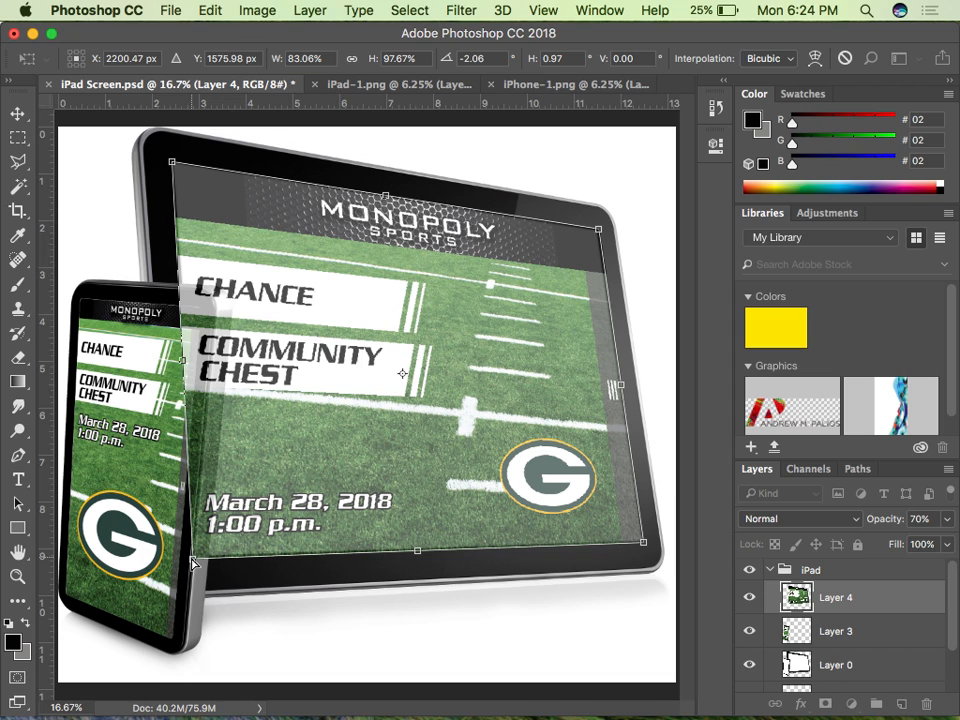
pyautogui.press('Return')
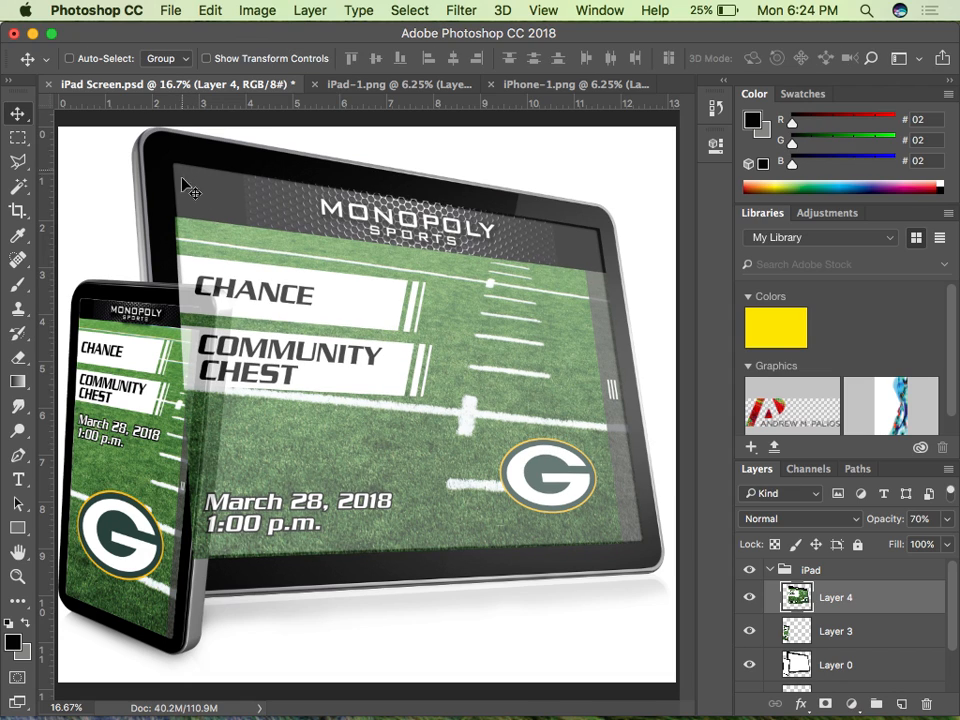
# - Examine the distorted tablet layout's left and lower edges against the tablet screen and the overlapping phone at 33.3% zoom
pyautogui.press('super+minus')
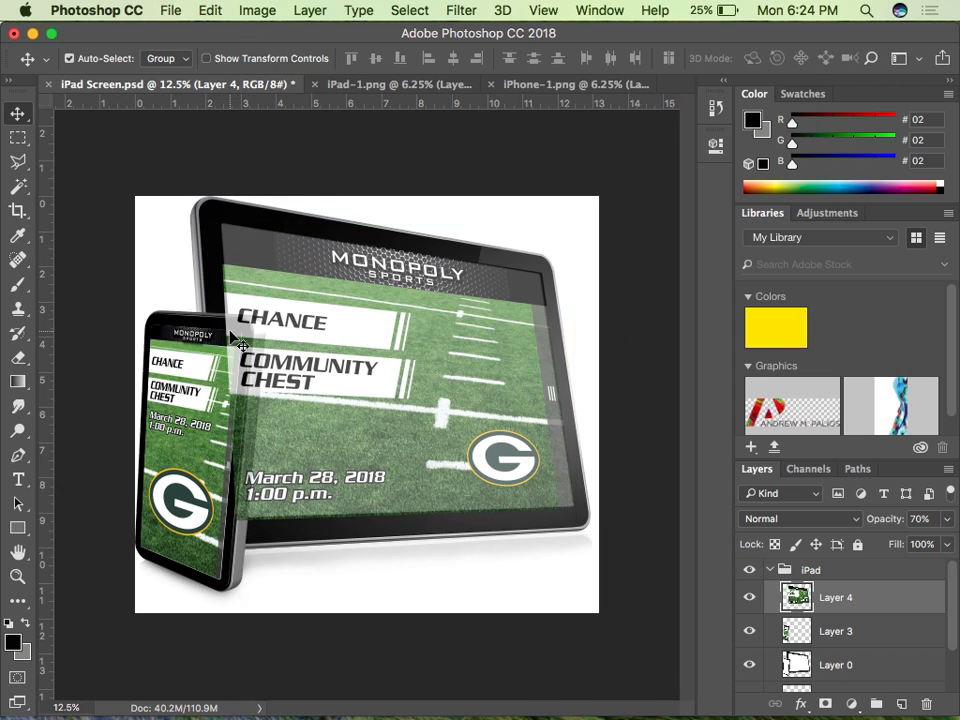
pyautogui.press('super+equal')
pyautogui.press('super+equal')
pyautogui.press('super+equal')
pyautogui.scroll(5, 230, 331)
pyautogui.hscroll(-5, 230, 331)
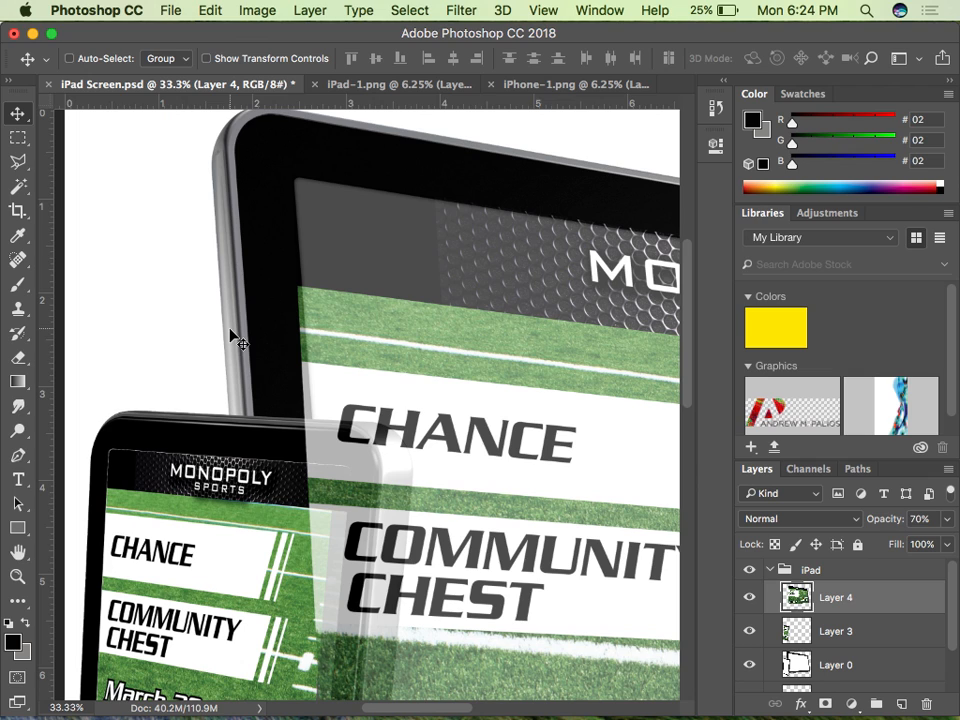
pyautogui.scroll(-10, 232, 337)
pyautogui.hscroll(2, 232, 337)
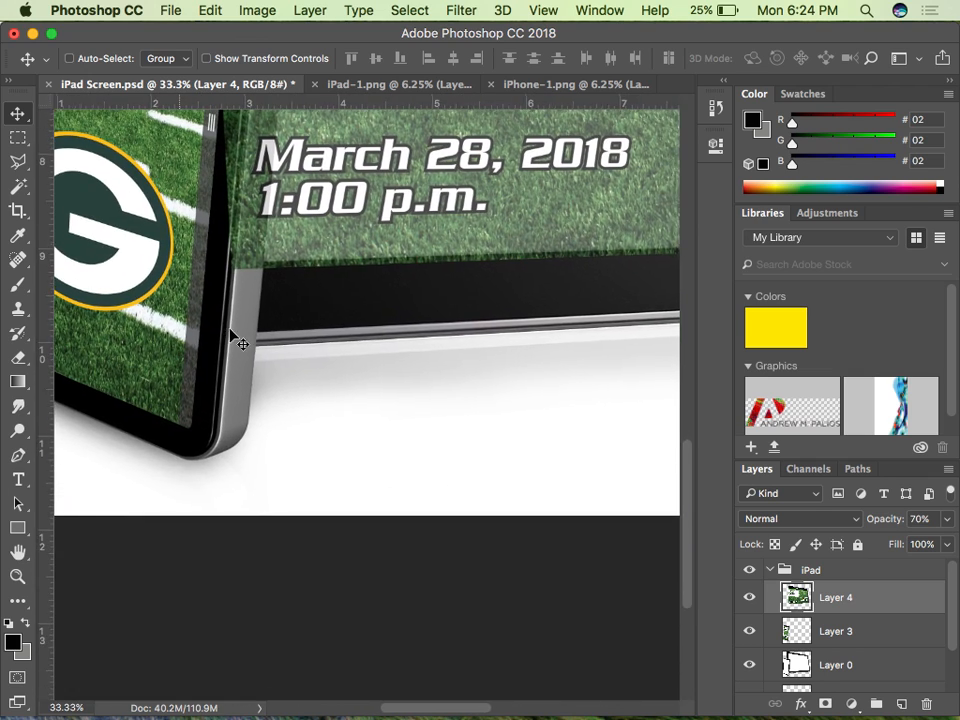
# - Make a selection from the saved iPad path around the tablet's visible screen area
pyautogui.press('super+0')
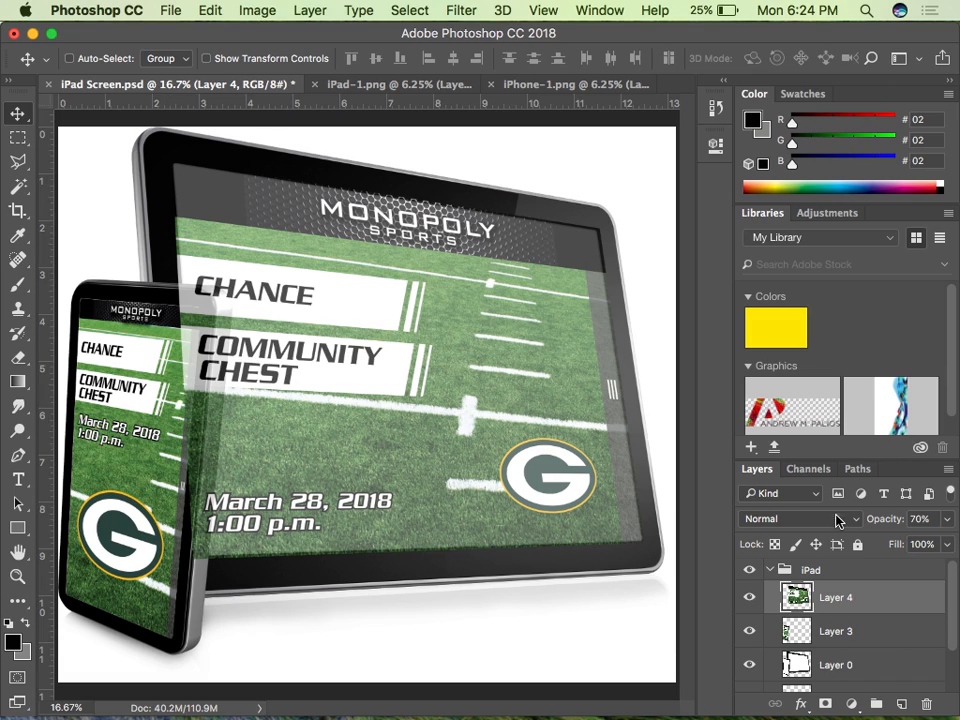
pyautogui.scroll(-3, 785, 586)
pyautogui.scroll(3, 785, 586)
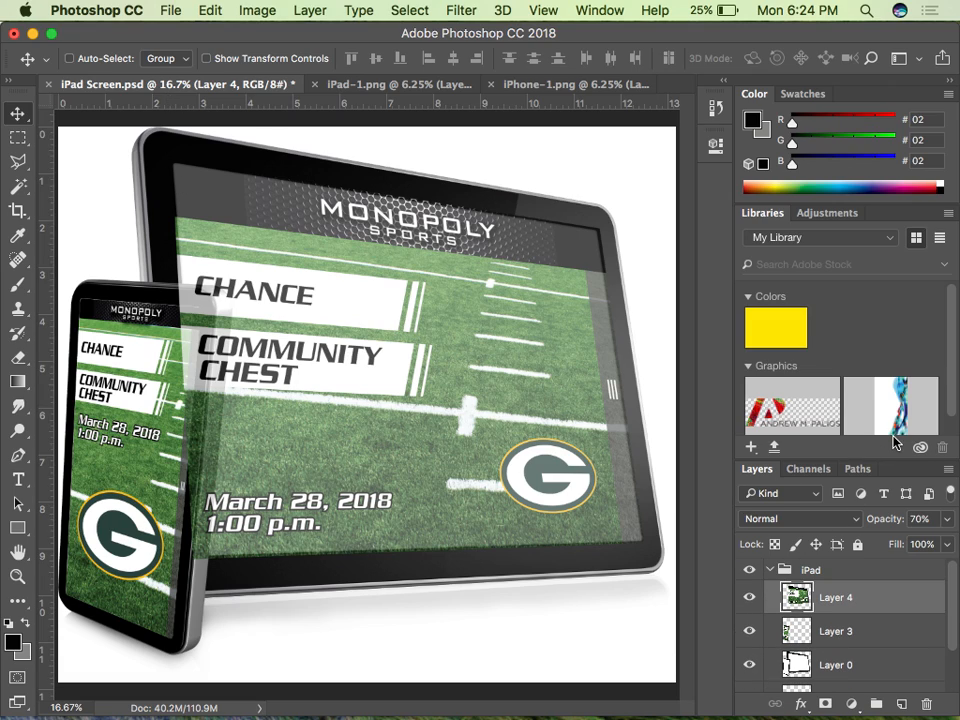
pyautogui.click(857, 470)
pyautogui.click(829, 525)
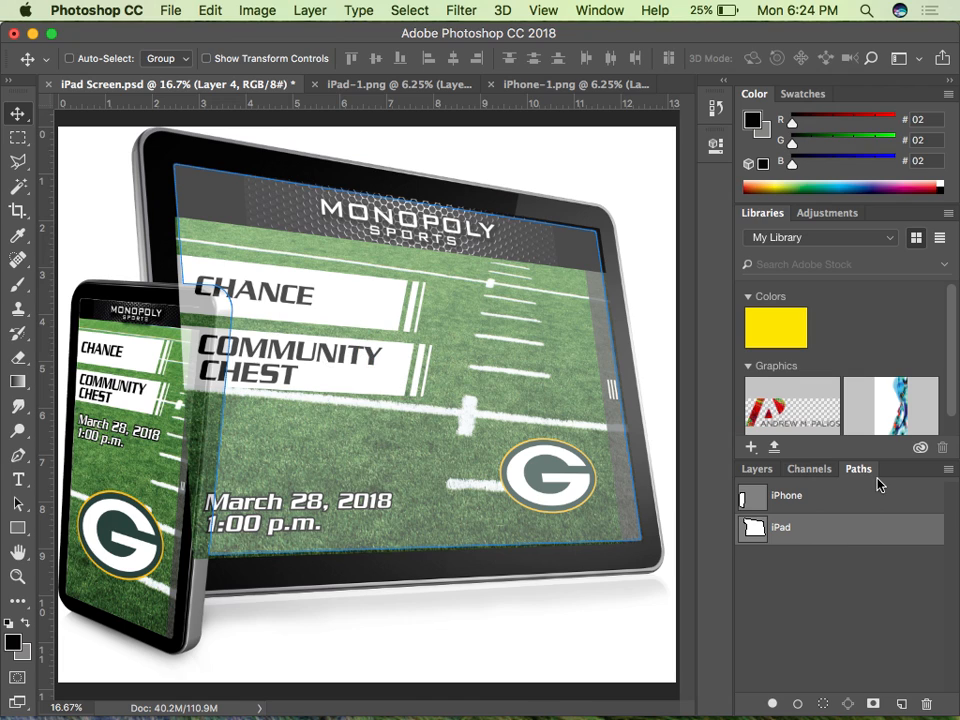
pyautogui.click(948, 469)
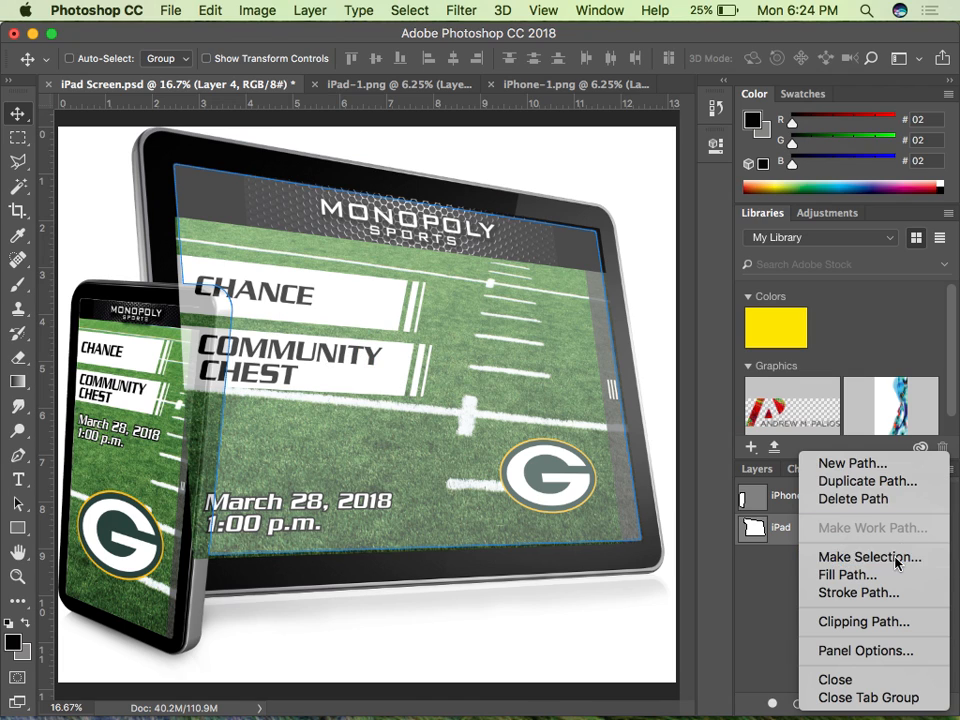
pyautogui.click(896, 557)
pyautogui.click(581, 257)
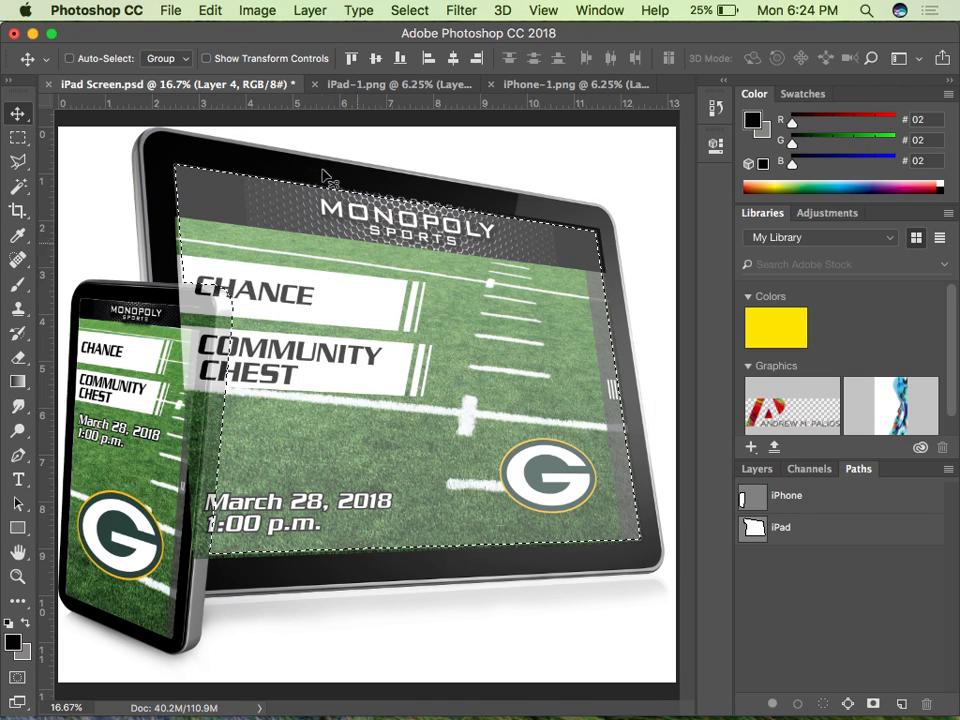
# - Invert the selection and delete the parts of the tablet layout on Layer 4 that fall outside the iPad path
pyautogui.click(309, 10)
pyautogui.moveTo(410, 10)
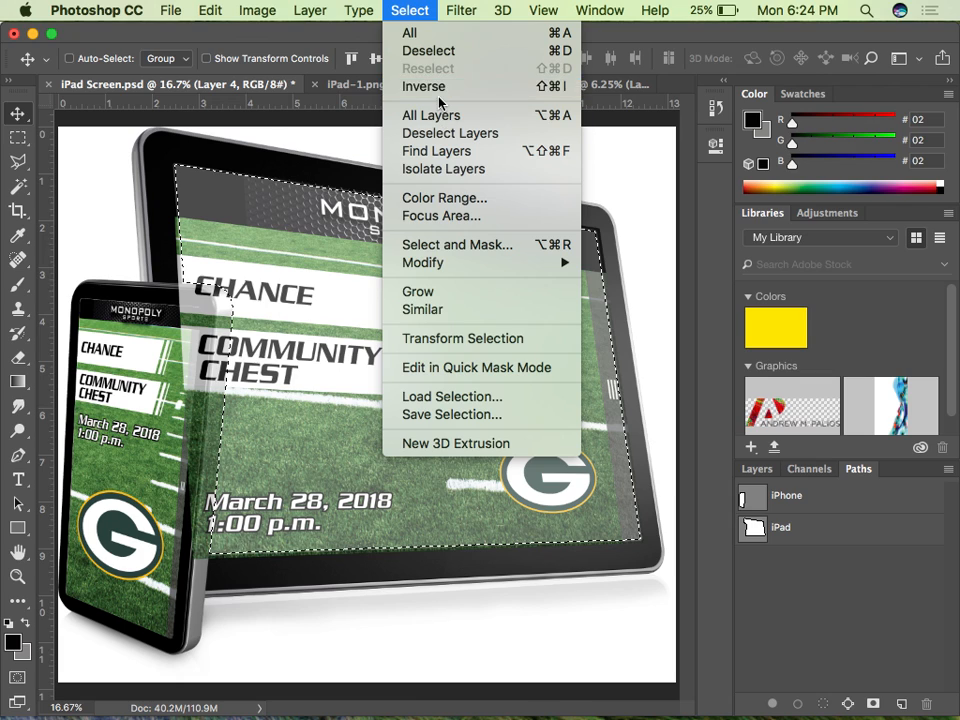
pyautogui.click(432, 87)
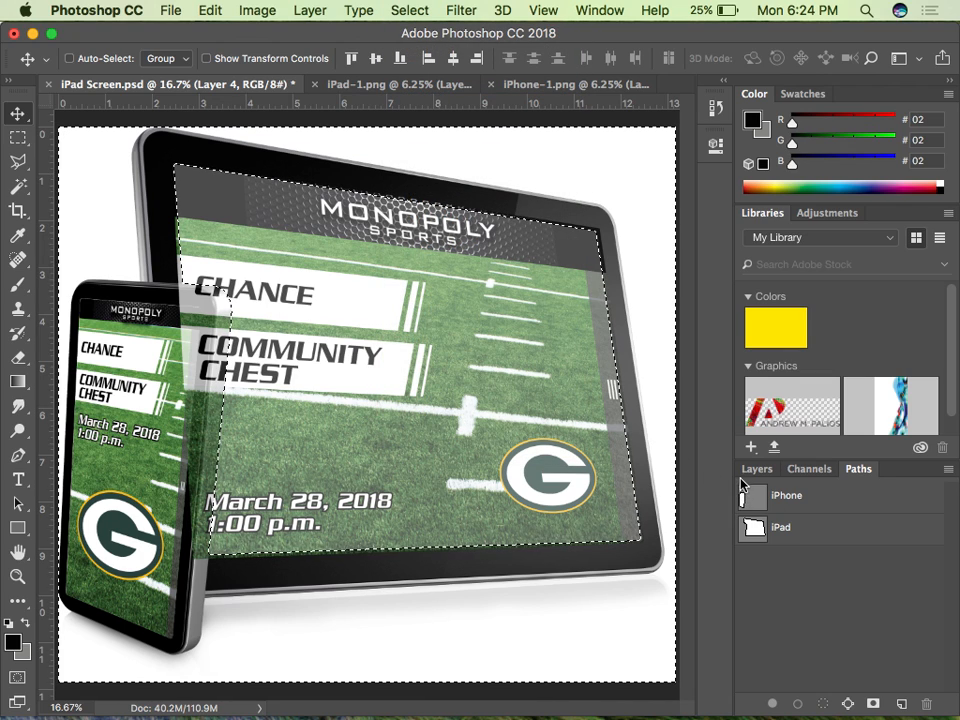
pyautogui.click(757, 469)
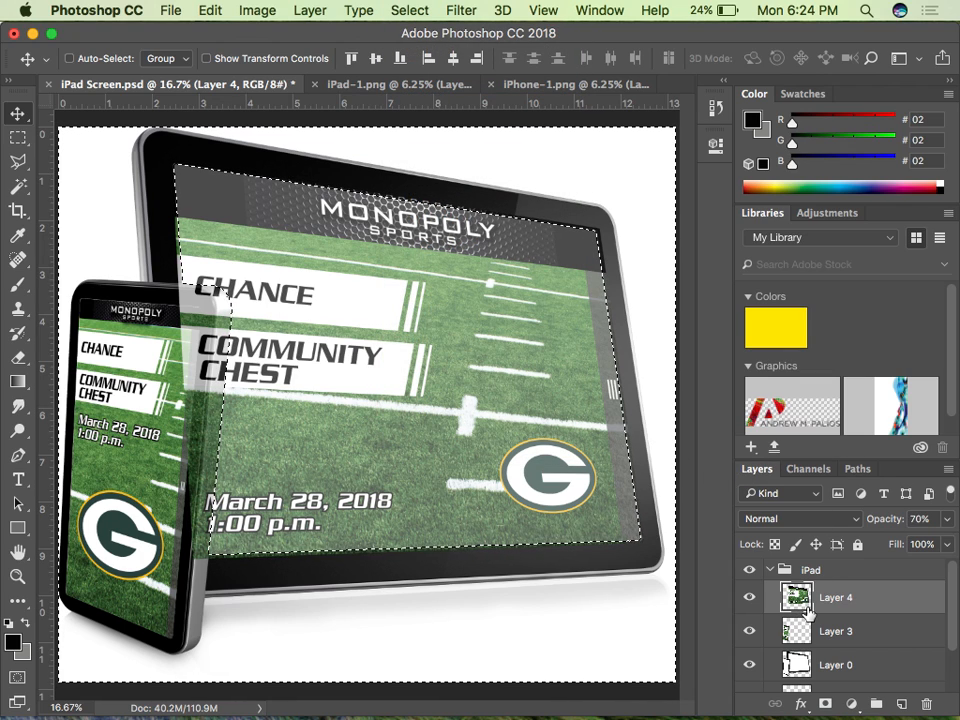
pyautogui.press('Delete')
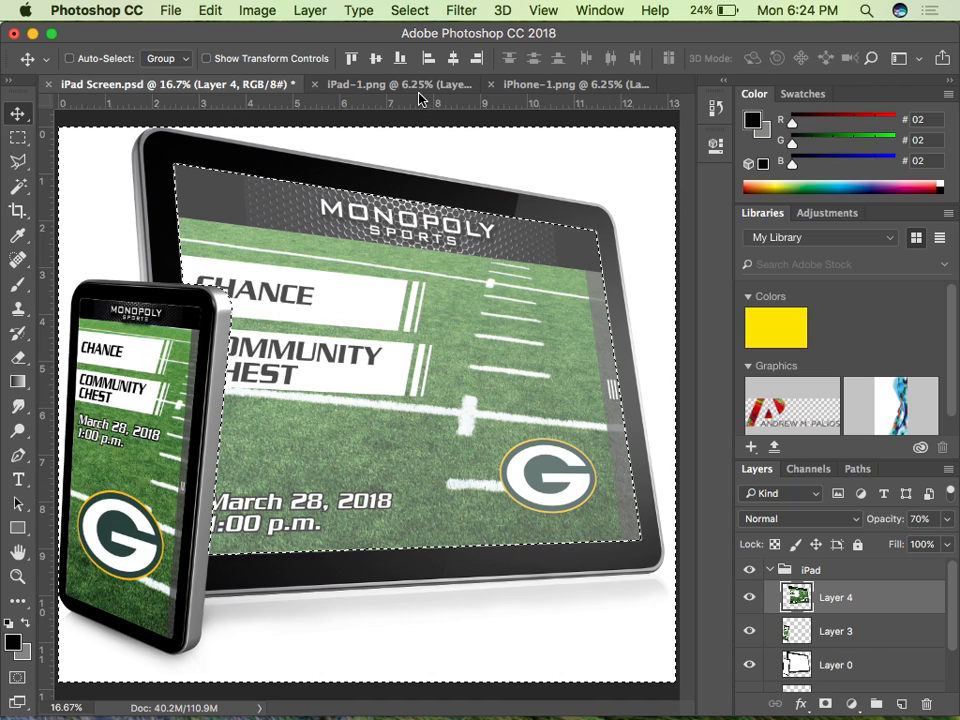
# - Deselect and set the tablet layout layer's opacity to 100%
pyautogui.press('super+d')
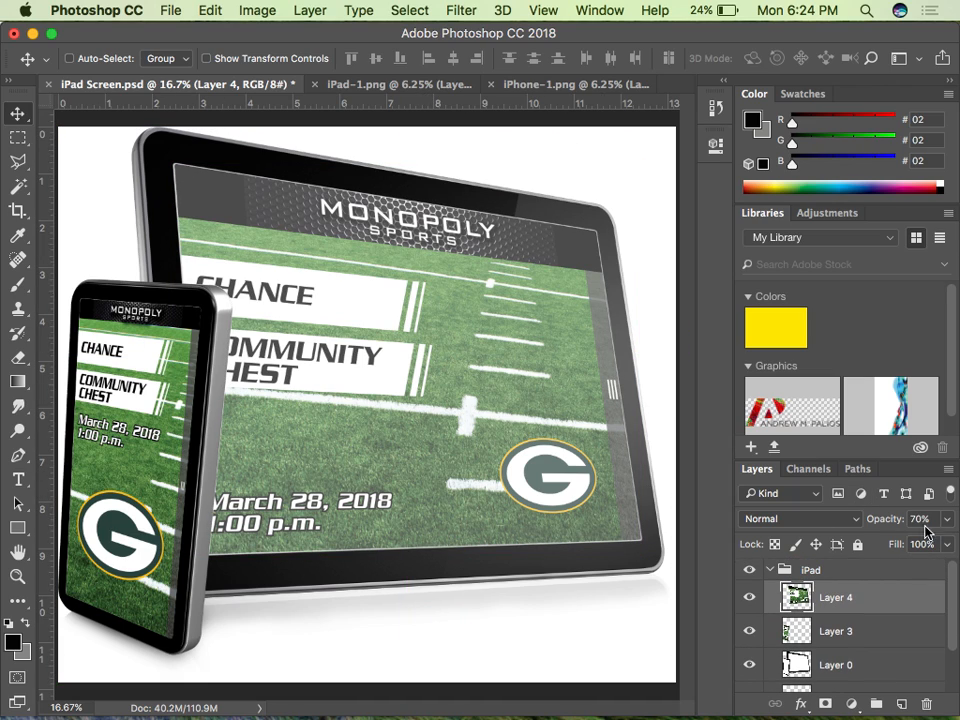
pyautogui.write('100')
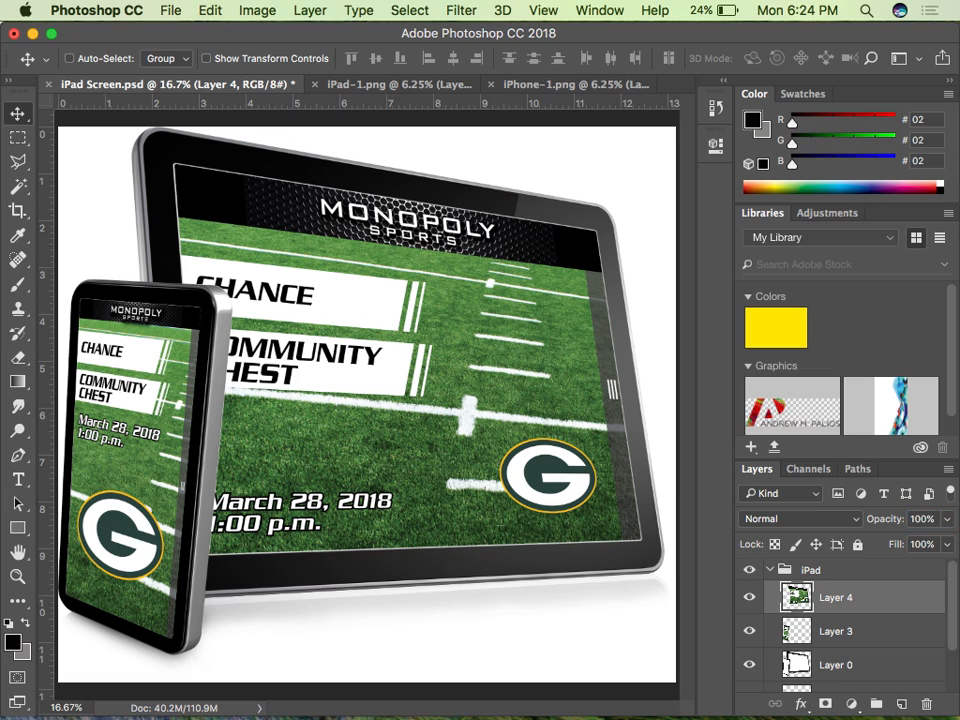
pyautogui.press('super+minus')
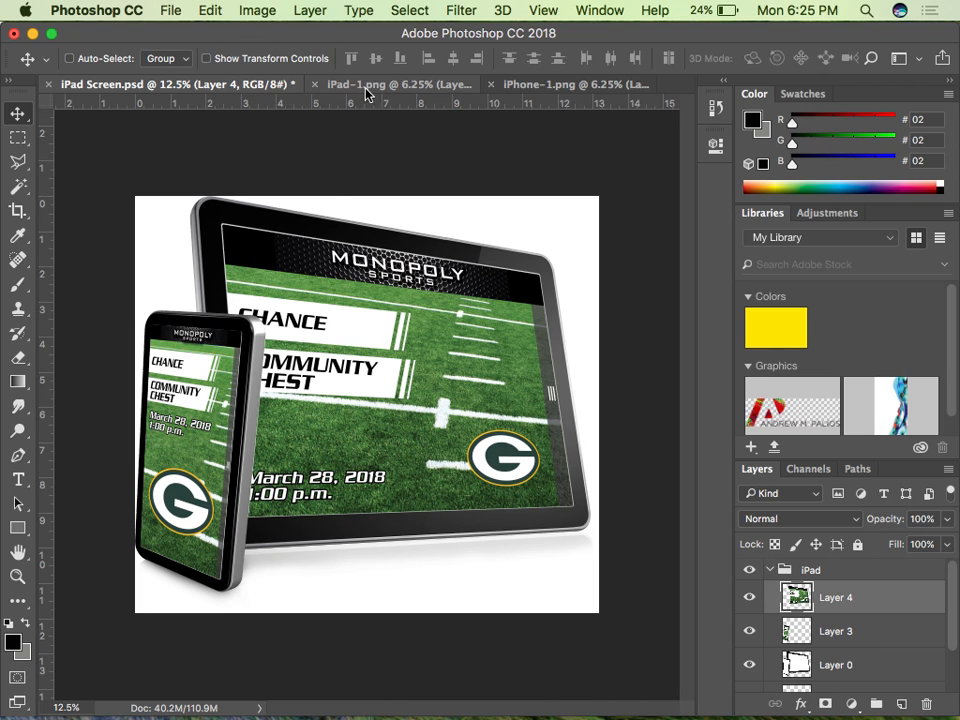
pyautogui.moveTo(360, 36); pyautogui.dragTo(389, 78)
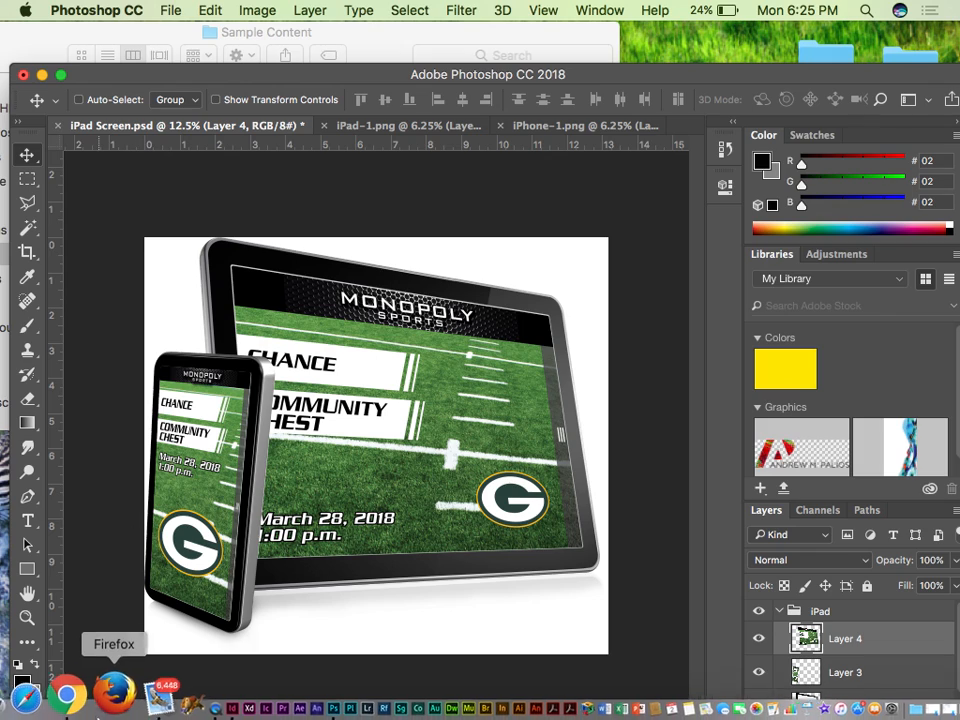
pyautogui.click(682, 36)
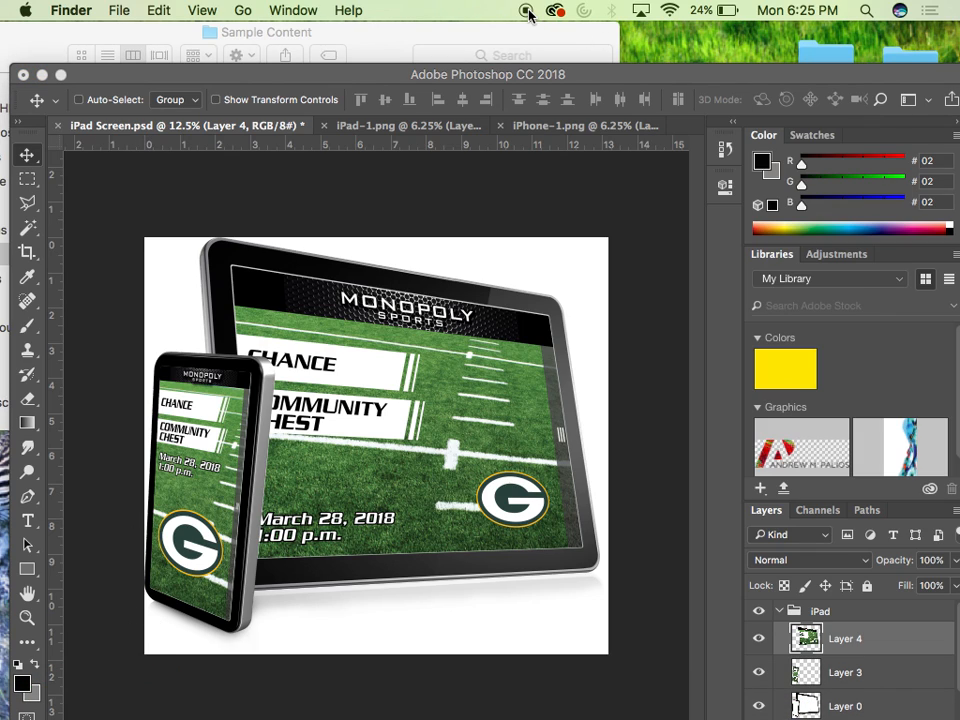